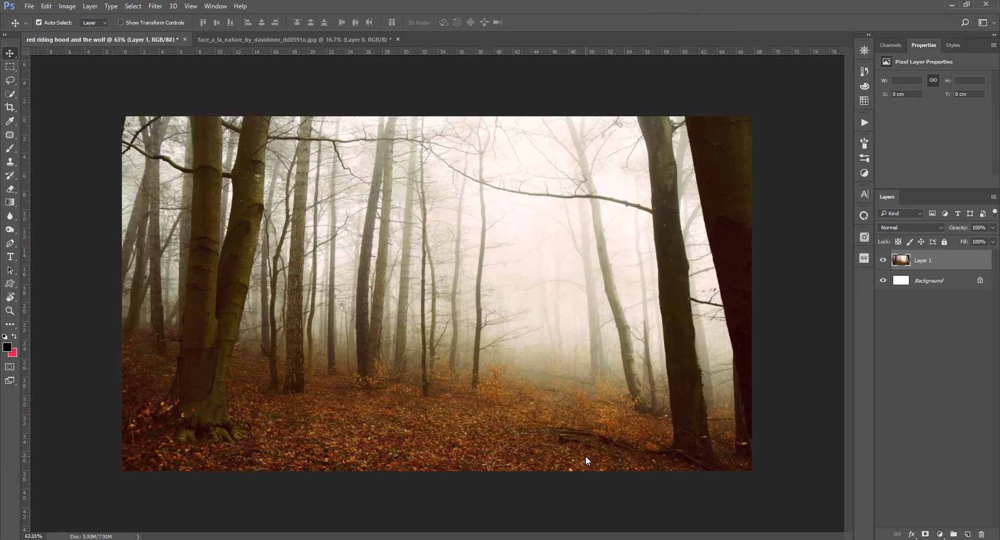
Bring the wolf from Wolf-PNG-Picture.png into the forest document, scale it to about 32%, and place it in the misty gap between the trees
{"action": "left_click_drag", "start_coordinate": [455, 242], "coordinate": [556, 273]}
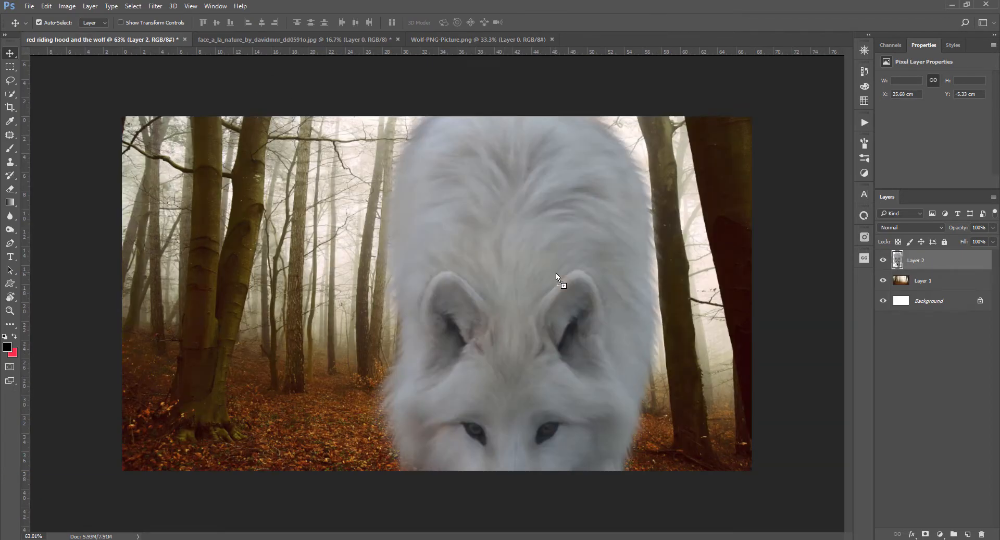
{"action": "key", "text": "ctrl+t"}
{"action": "left_click_drag", "start_coordinate": [666, 74], "coordinate": [561, 207]}
{"action": "left_click_drag", "start_coordinate": [538, 236], "coordinate": [548, 248]}
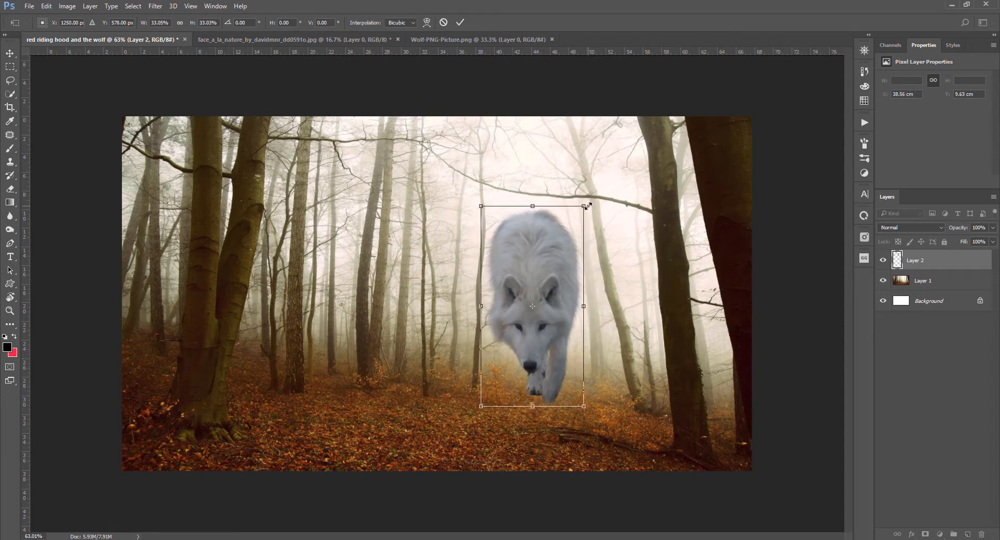
{"action": "left_click_drag", "start_coordinate": [585, 207], "coordinate": [548, 230]}
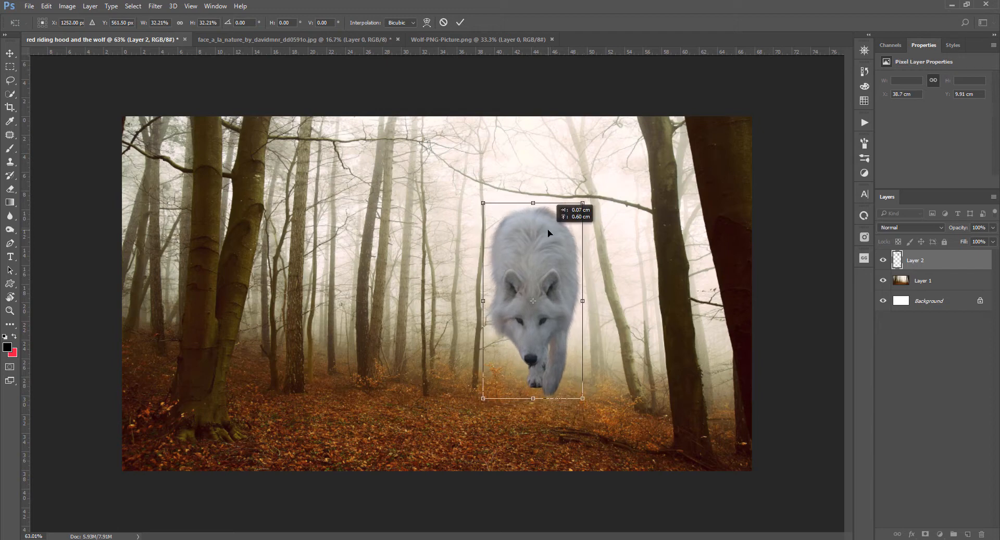
{"action": "key", "text": "Return"}
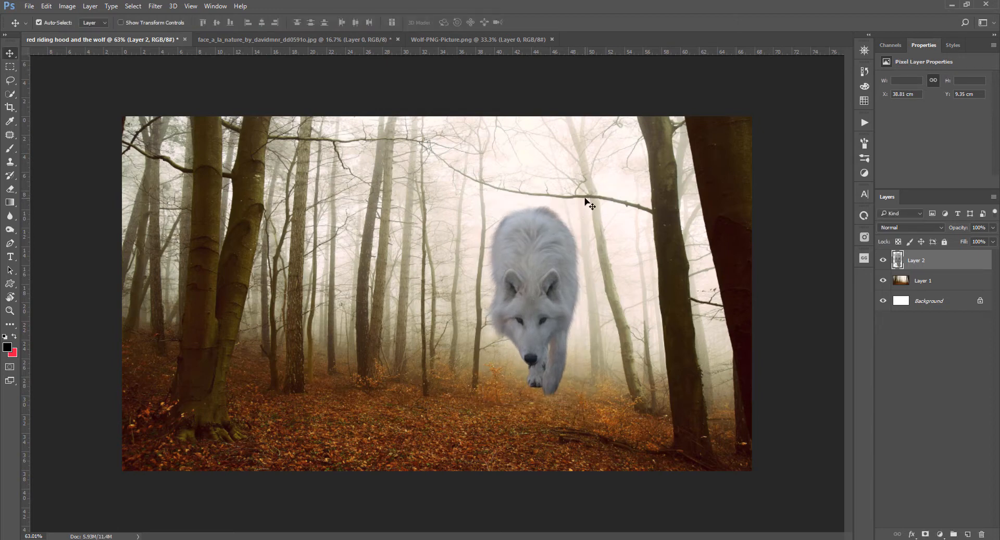
Shrink the wolf slightly further, to about 97% of its size
{"action": "key", "text": "ctrl+t"}
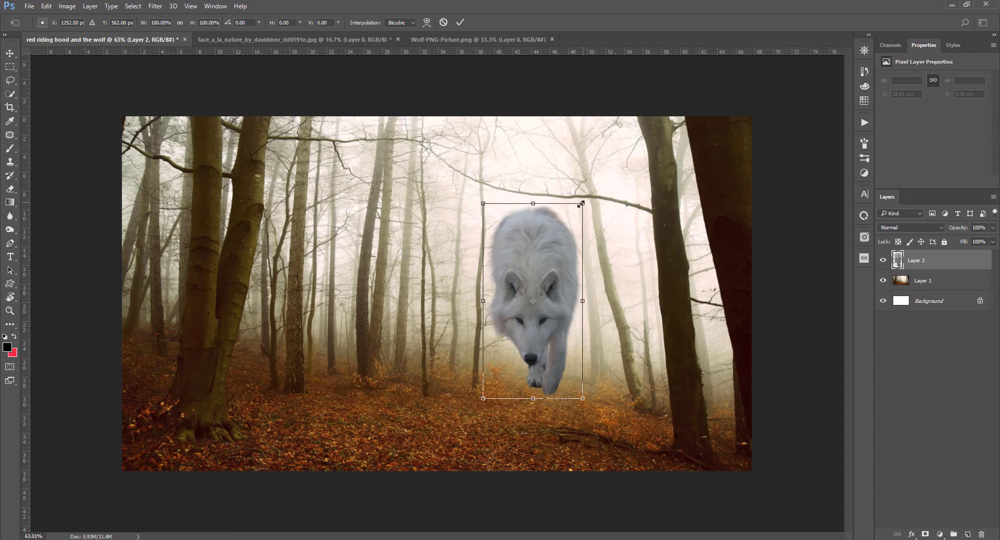
{"action": "left_click_drag", "start_coordinate": [581, 204], "coordinate": [582, 206]}
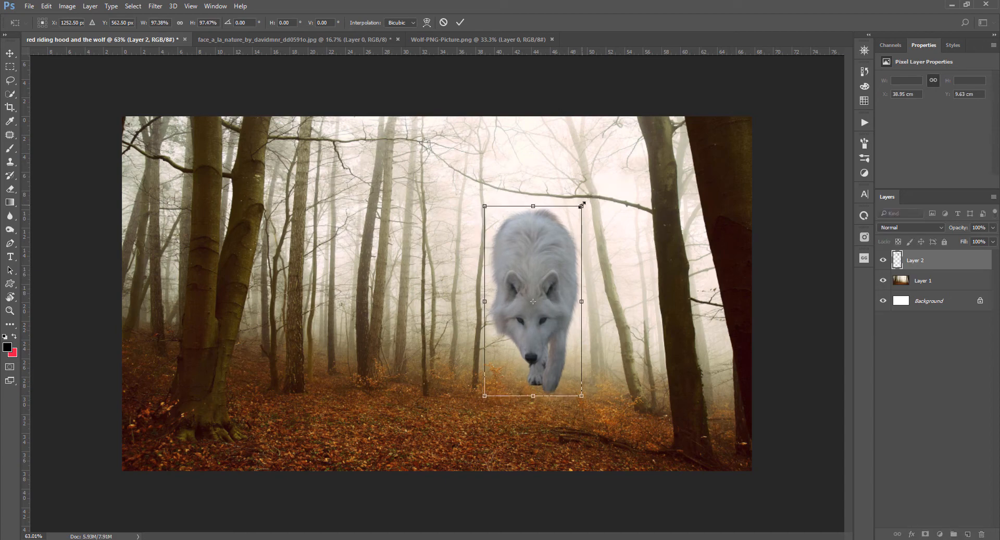
{"action": "key", "text": "Return"}
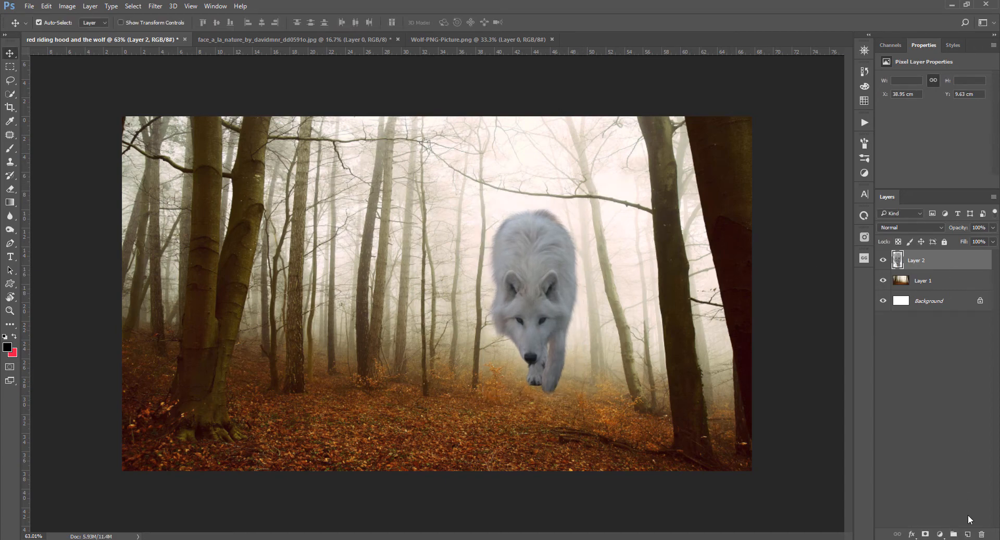
Paint soft white fog over the wolf and forest on a new layer at 20% brush opacity, and reduce the layer's opacity to 85%
{"action": "left_click", "coordinate": [967, 534]}
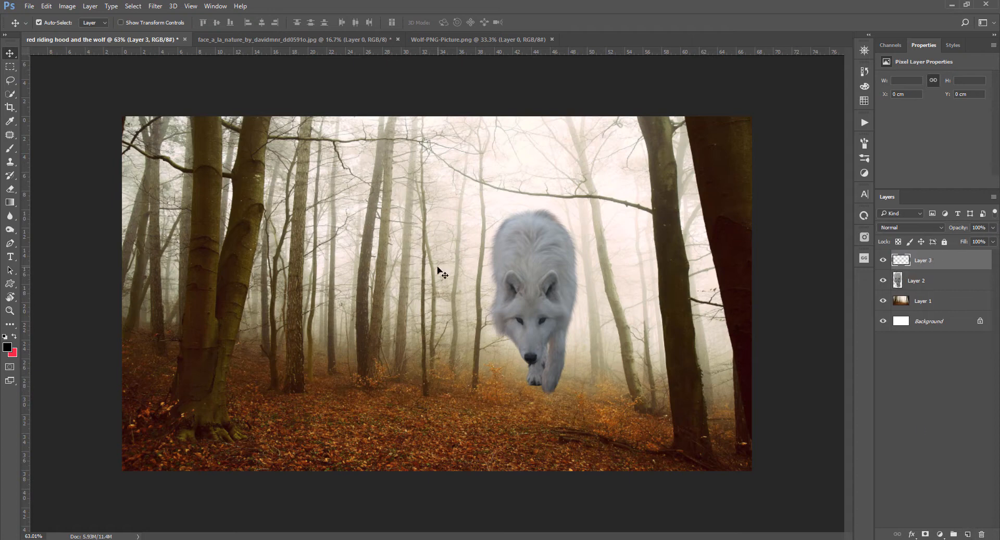
{"action": "left_click", "coordinate": [15, 147]}
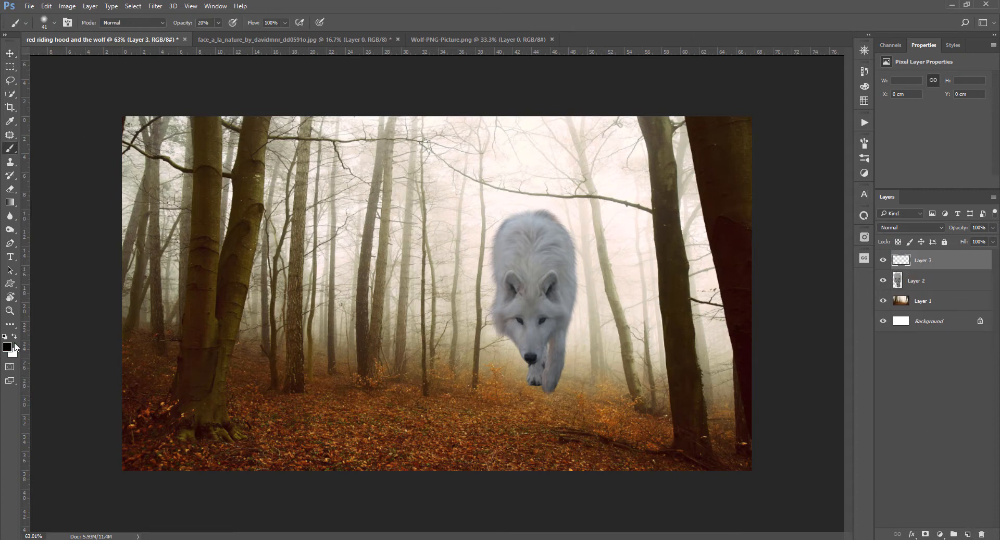
{"action": "left_click_drag", "start_coordinate": [288, 302], "coordinate": [373, 302]}
{"action": "mouse_move", "coordinate": [549, 340]}
{"action": "left_mouse_down"}
{"action": "mouse_move", "coordinate": [469, 336]}
{"action": "mouse_move", "coordinate": [447, 316]}
{"action": "mouse_move", "coordinate": [594, 347]}
{"action": "mouse_move", "coordinate": [602, 225]}
{"action": "mouse_move", "coordinate": [568, 228]}
{"action": "mouse_move", "coordinate": [444, 316]}
{"action": "mouse_move", "coordinate": [509, 385]}
{"action": "mouse_move", "coordinate": [609, 333]}
{"action": "mouse_move", "coordinate": [330, 324]}
{"action": "mouse_move", "coordinate": [585, 323]}
{"action": "mouse_move", "coordinate": [308, 302]}
{"action": "mouse_move", "coordinate": [341, 330]}
{"action": "mouse_move", "coordinate": [785, 361]}
{"action": "mouse_move", "coordinate": [575, 269]}
{"action": "left_mouse_up"}
{"action": "key", "text": "v"}
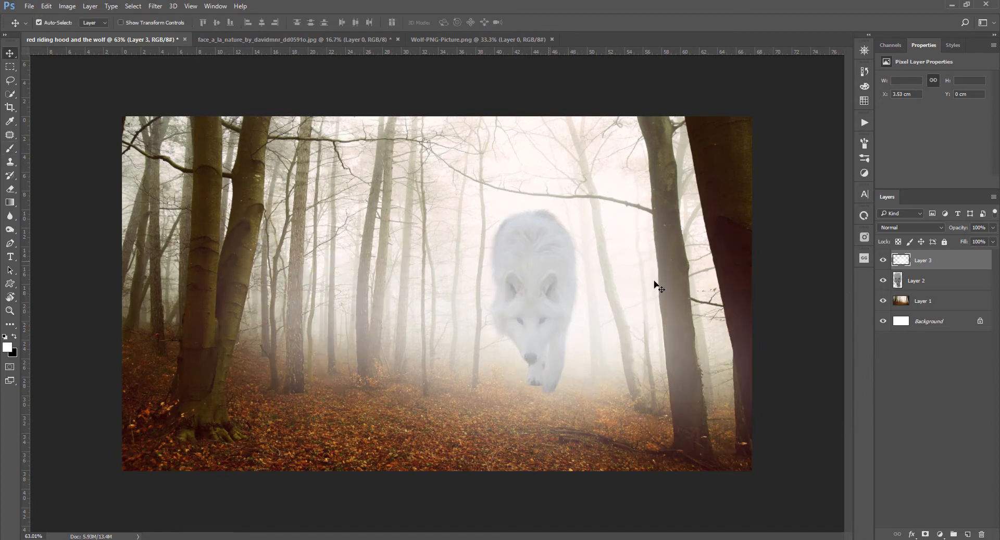
{"action": "left_click_drag", "start_coordinate": [960, 231], "coordinate": [949, 232]}
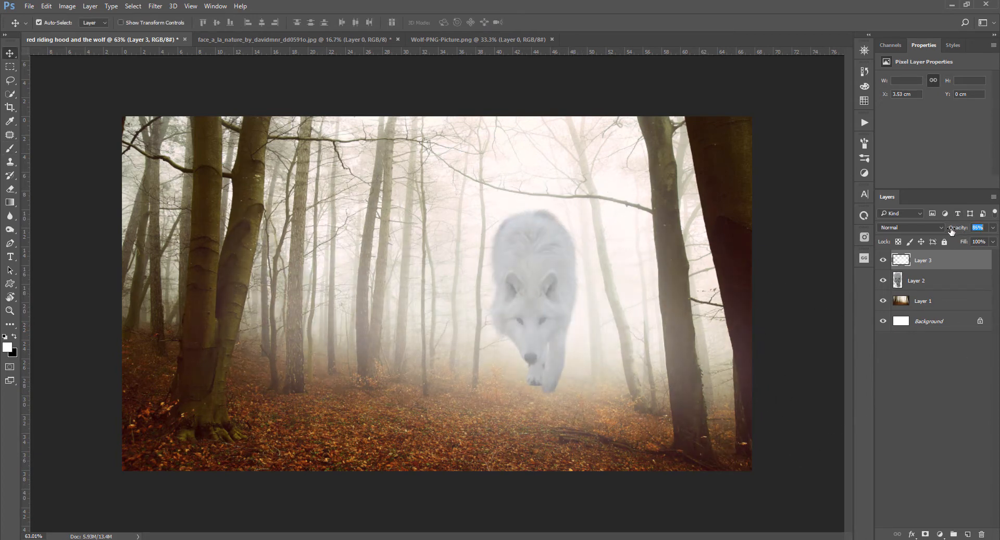
Add a layer mask to the wolf layer and softly paint black around the wolf's edges and legs at 20% brush opacity
{"action": "left_click", "coordinate": [923, 282]}
{"action": "left_click", "coordinate": [926, 533]}
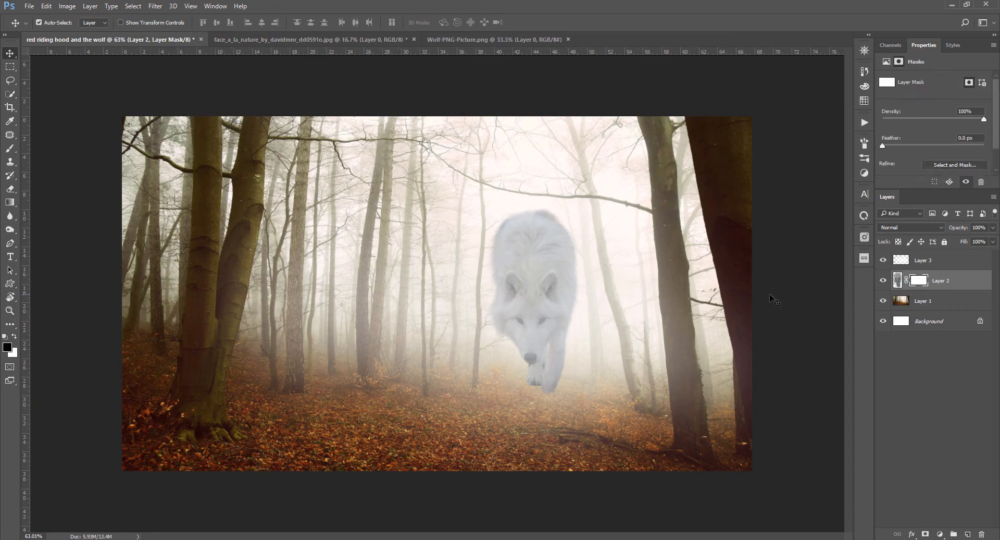
{"action": "key", "text": "b"}
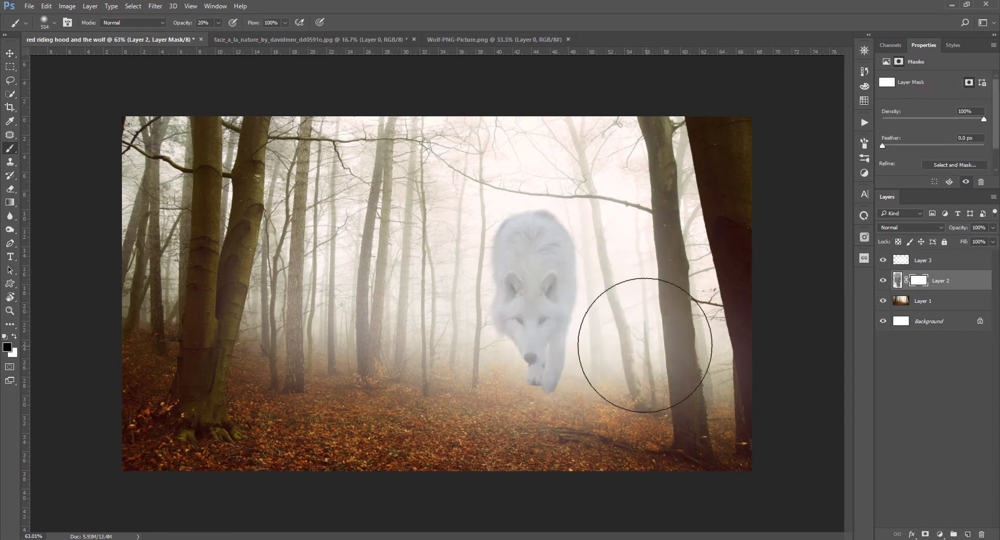
{"action": "left_click_drag", "start_coordinate": [619, 328], "coordinate": [573, 332]}
{"action": "mouse_move", "coordinate": [598, 362]}
{"action": "left_mouse_down"}
{"action": "mouse_move", "coordinate": [616, 258]}
{"action": "mouse_move", "coordinate": [576, 187]}
{"action": "mouse_move", "coordinate": [515, 224]}
{"action": "mouse_move", "coordinate": [463, 206]}
{"action": "mouse_move", "coordinate": [450, 329]}
{"action": "mouse_move", "coordinate": [477, 395]}
{"action": "mouse_move", "coordinate": [596, 402]}
{"action": "mouse_move", "coordinate": [589, 413]}
{"action": "mouse_move", "coordinate": [502, 397]}
{"action": "mouse_move", "coordinate": [528, 416]}
{"action": "mouse_move", "coordinate": [597, 389]}
{"action": "mouse_move", "coordinate": [563, 413]}
{"action": "mouse_move", "coordinate": [499, 404]}
{"action": "mouse_move", "coordinate": [441, 305]}
{"action": "mouse_move", "coordinate": [444, 281]}
{"action": "mouse_move", "coordinate": [473, 349]}
{"action": "mouse_move", "coordinate": [450, 262]}
{"action": "mouse_move", "coordinate": [483, 195]}
{"action": "mouse_move", "coordinate": [617, 232]}
{"action": "mouse_move", "coordinate": [593, 203]}
{"action": "mouse_move", "coordinate": [500, 180]}
{"action": "mouse_move", "coordinate": [477, 196]}
{"action": "mouse_move", "coordinate": [580, 217]}
{"action": "mouse_move", "coordinate": [618, 314]}
{"action": "mouse_move", "coordinate": [605, 389]}
{"action": "mouse_move", "coordinate": [642, 282]}
{"action": "left_mouse_up"}
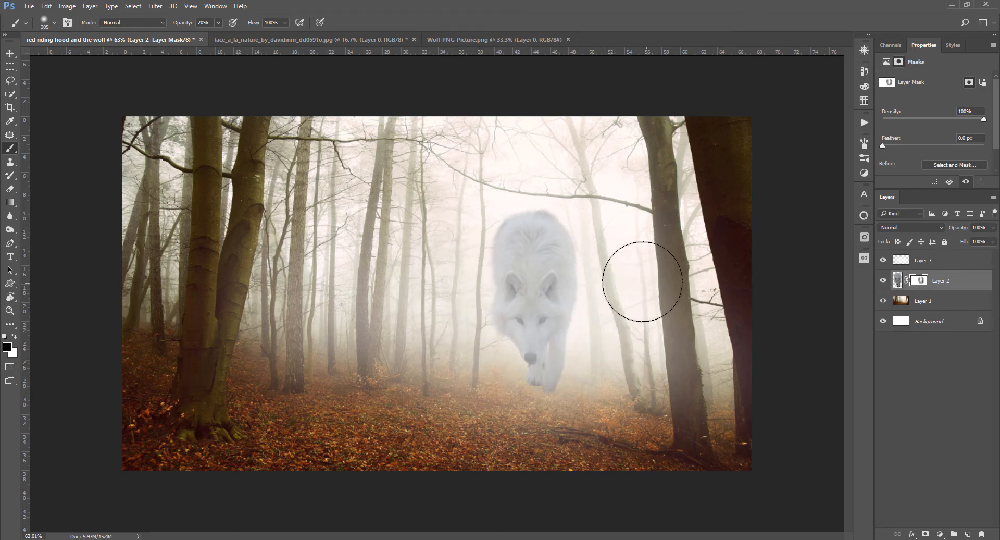
Add a Brightness/Contrast adjustment above the fog layer, clip it to the fog, and lower its brightness to -65
{"action": "left_click", "coordinate": [934, 263]}
{"action": "key", "text": "x"}
{"action": "key", "text": "v"}
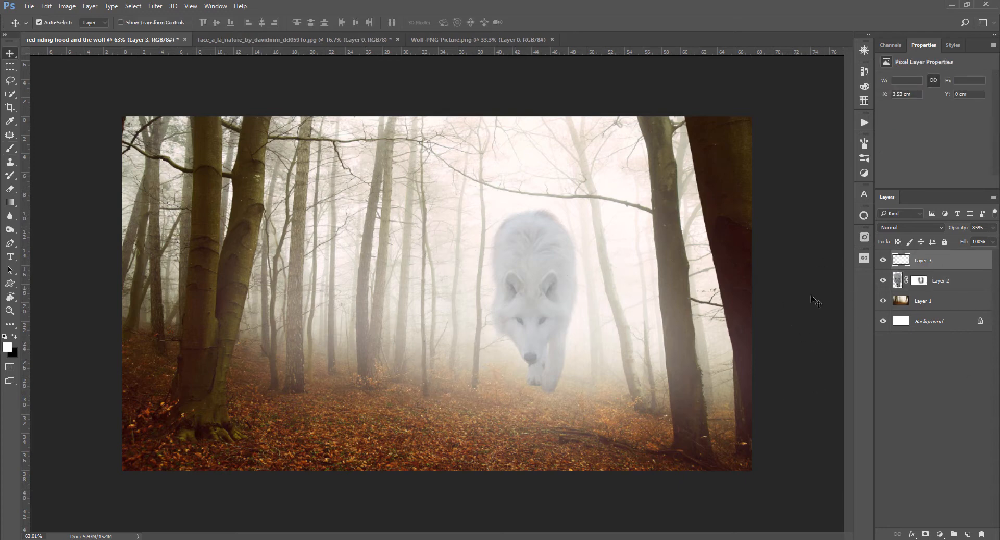
{"action": "left_click", "coordinate": [939, 534]}
{"action": "left_click", "coordinate": [952, 346]}
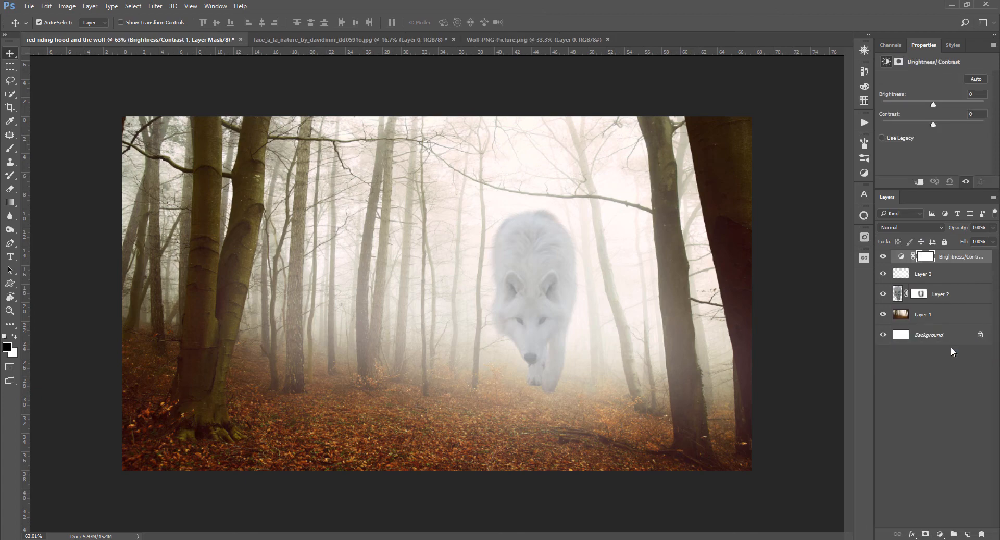
{"action": "left_click", "coordinate": [909, 265], "text": "alt"}
{"action": "left_click_drag", "start_coordinate": [933, 104], "coordinate": [928, 106]}
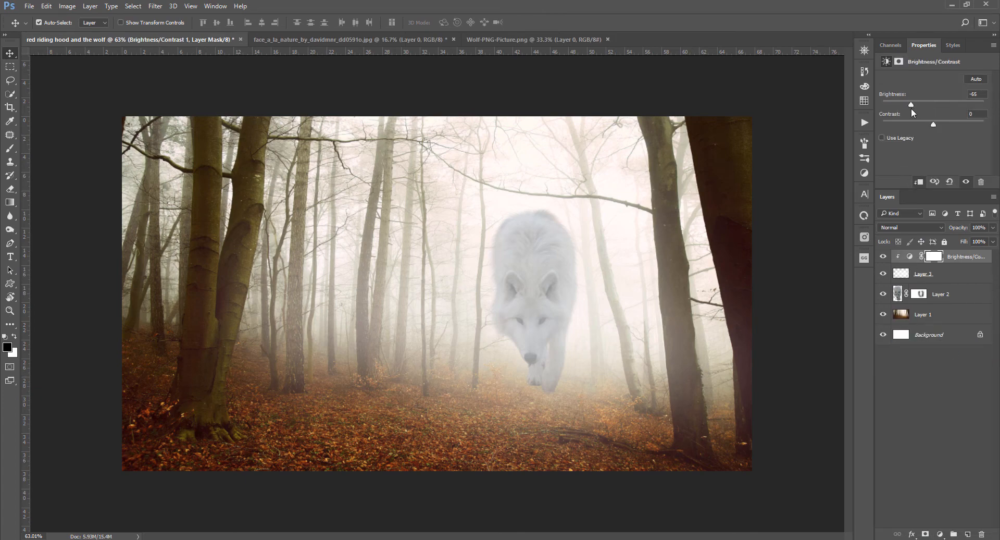
Move the Brightness/Contrast adjustment beneath the fog layer and clip it to the wolf layer
{"action": "left_click_drag", "start_coordinate": [948, 258], "coordinate": [936, 285]}
{"action": "left_click", "coordinate": [905, 288], "text": "alt"}
{"action": "left_click", "coordinate": [903, 284], "text": "alt"}
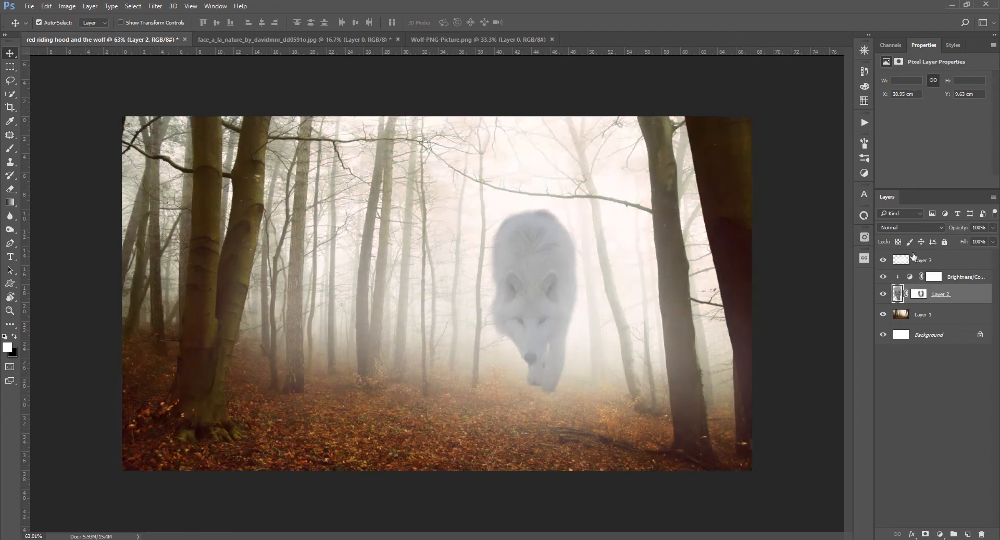
Set the wolf's Brightness/Contrast adjustment to brightness -82 and contrast 100
{"action": "left_click", "coordinate": [933, 277]}
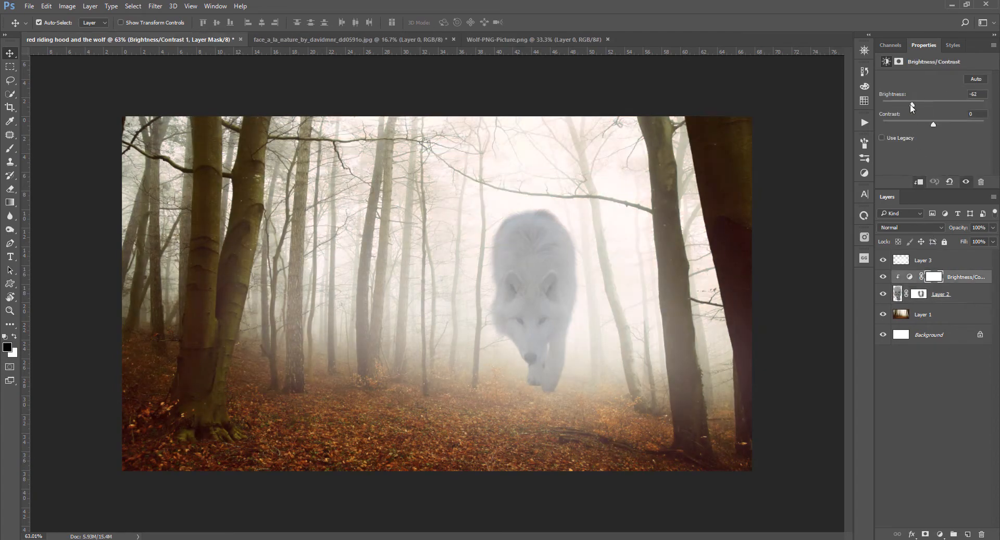
{"action": "left_click_drag", "start_coordinate": [913, 107], "coordinate": [901, 108]}
{"action": "left_click_drag", "start_coordinate": [927, 125], "coordinate": [990, 138]}
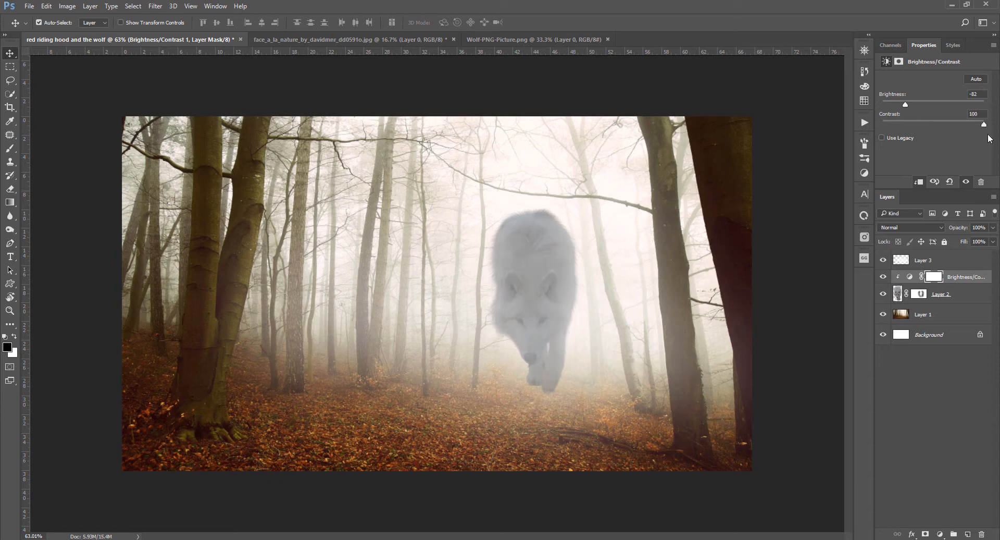
Duplicate the masked wolf layer and convert the lower of the two wolf layers to a smart object
{"action": "left_click", "coordinate": [933, 276]}
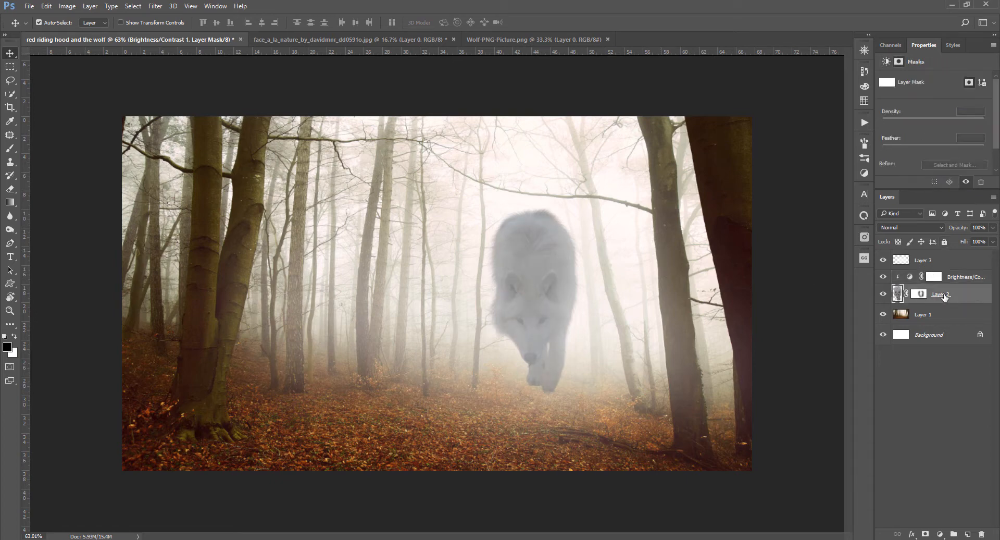
{"action": "left_click", "coordinate": [950, 322]}
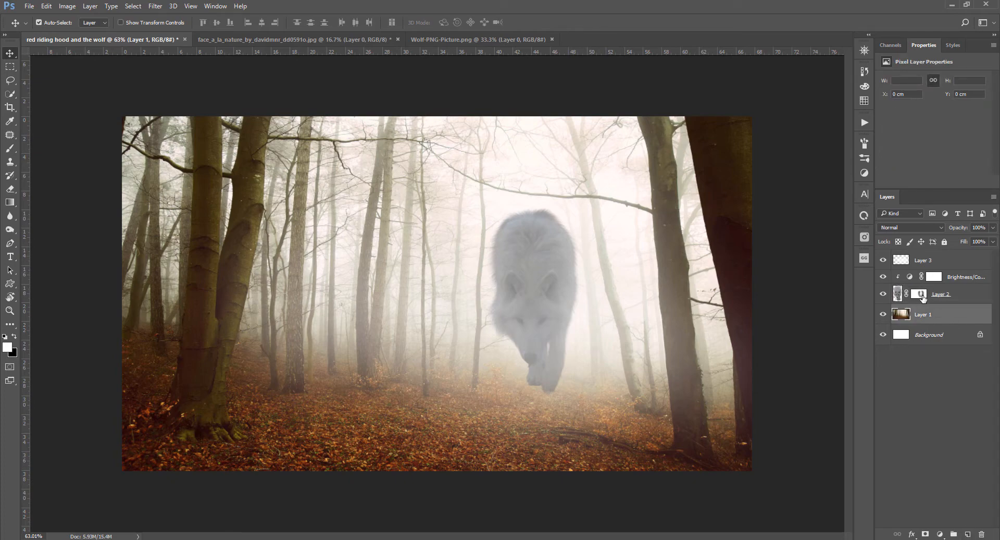
{"action": "left_click", "coordinate": [923, 297]}
{"action": "key", "text": "ctrl+j"}
{"action": "left_click", "coordinate": [936, 317]}
{"action": "right_click", "coordinate": [946, 317]}
{"action": "left_click", "coordinate": [867, 191]}
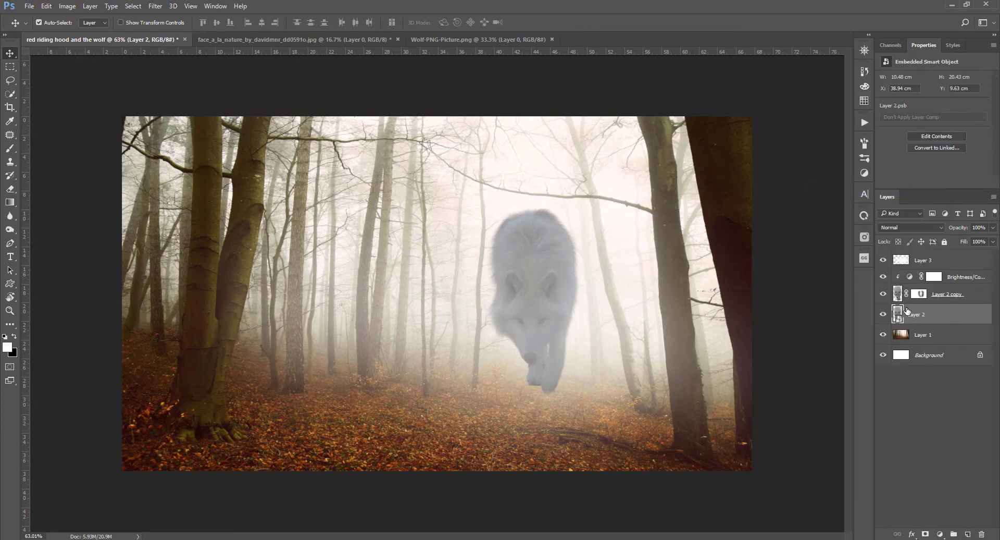
Rasterize the lower wolf layer and darken it to black with Hue/Saturation for use as a shadow
{"action": "right_click", "coordinate": [934, 318]}
{"action": "left_click", "coordinate": [830, 234]}
{"action": "key", "text": "ctrl+u"}
{"action": "left_click_drag", "start_coordinate": [824, 310], "coordinate": [771, 311]}
{"action": "left_click", "coordinate": [941, 212]}
Flip the black wolf downward with Free Transform, squash it to about 53% height, and skew it about 35° as a shadow from the paws
{"action": "key", "text": "ctrl+t"}
{"action": "left_click_drag", "start_coordinate": [534, 206], "coordinate": [533, 470]}
{"action": "left_click_drag", "start_coordinate": [533, 397], "coordinate": [572, 382]}
{"action": "left_click_drag", "start_coordinate": [533, 472], "coordinate": [597, 485]}
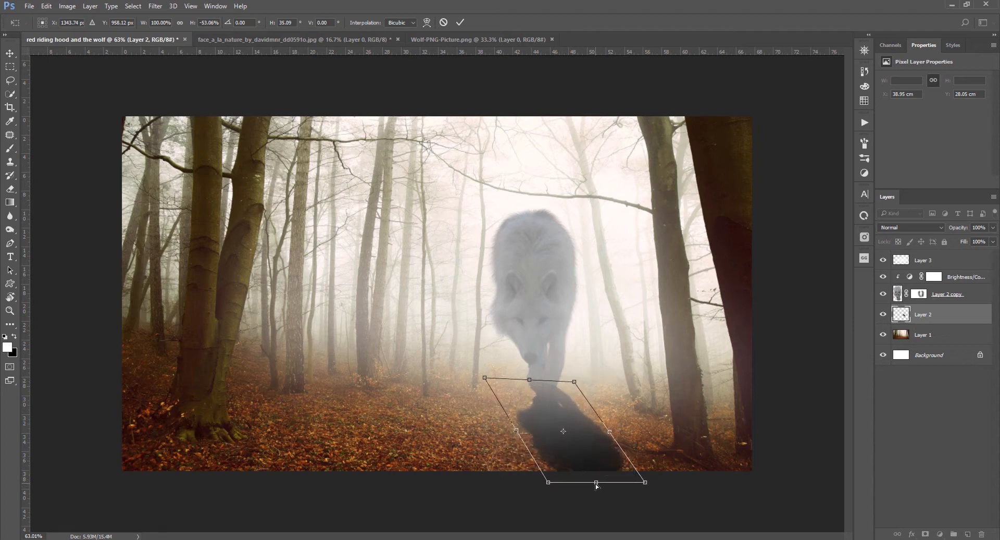
{"action": "key", "text": "Return"}
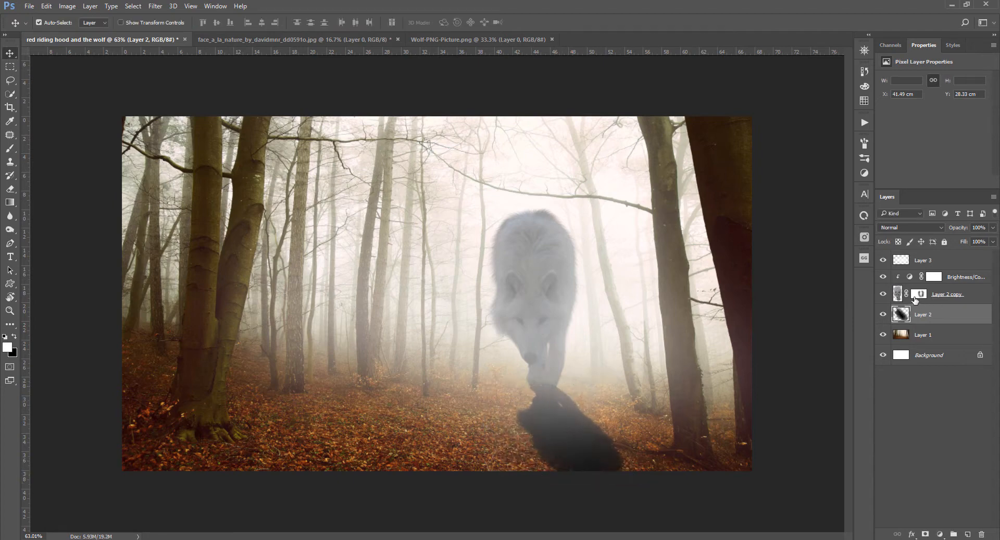
Paint white on the upper wolf layer's mask around the paws to restore them where they meet the shadow
{"action": "left_click", "coordinate": [919, 294]}
{"action": "key", "text": "b"}
{"action": "key", "text": "x"}
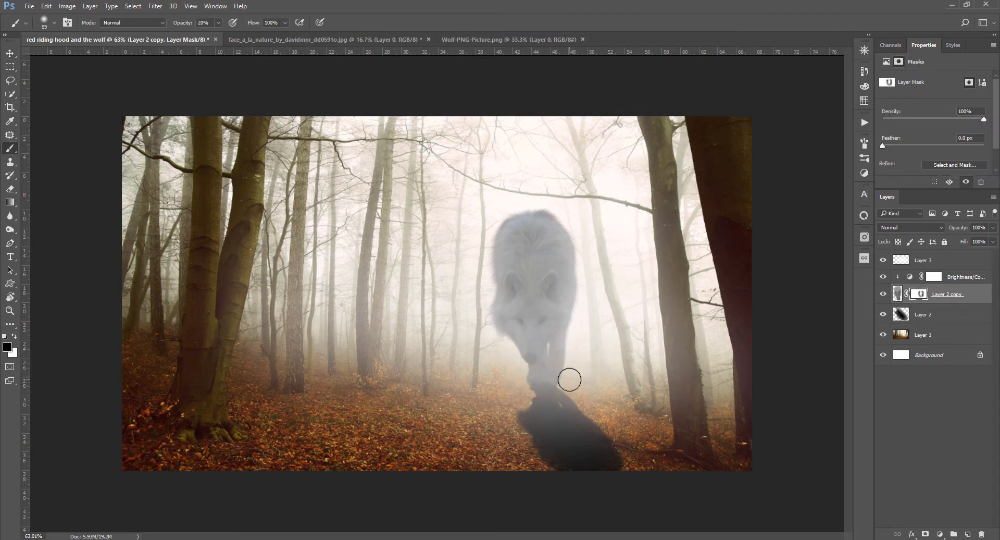
{"action": "key", "text": "x"}
{"action": "mouse_move", "coordinate": [552, 386]}
{"action": "left_mouse_down"}
{"action": "mouse_move", "coordinate": [536, 389]}
{"action": "mouse_move", "coordinate": [547, 397]}
{"action": "mouse_move", "coordinate": [553, 389]}
{"action": "left_mouse_up"}
{"action": "key", "text": "v"}
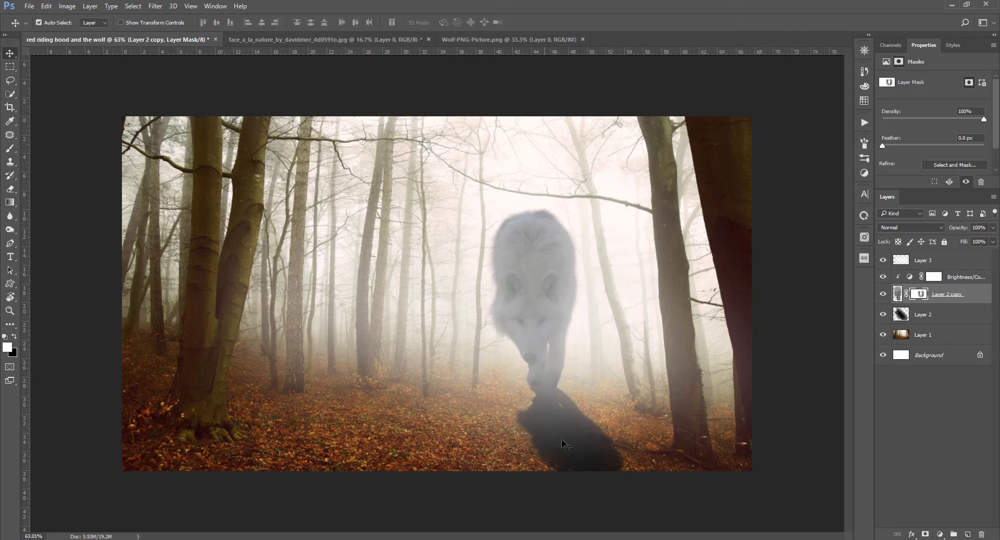
{"action": "key", "text": "g"}
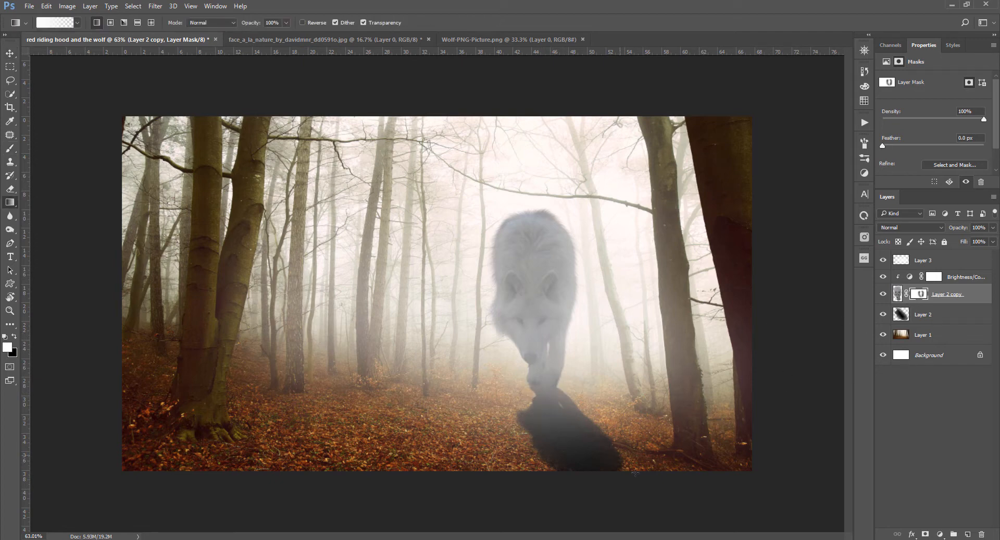
{"action": "left_click_drag", "start_coordinate": [557, 402], "coordinate": [558, 508]}
{"action": "key", "text": "x"}
{"action": "left_click_drag", "start_coordinate": [536, 469], "coordinate": [540, 378]}
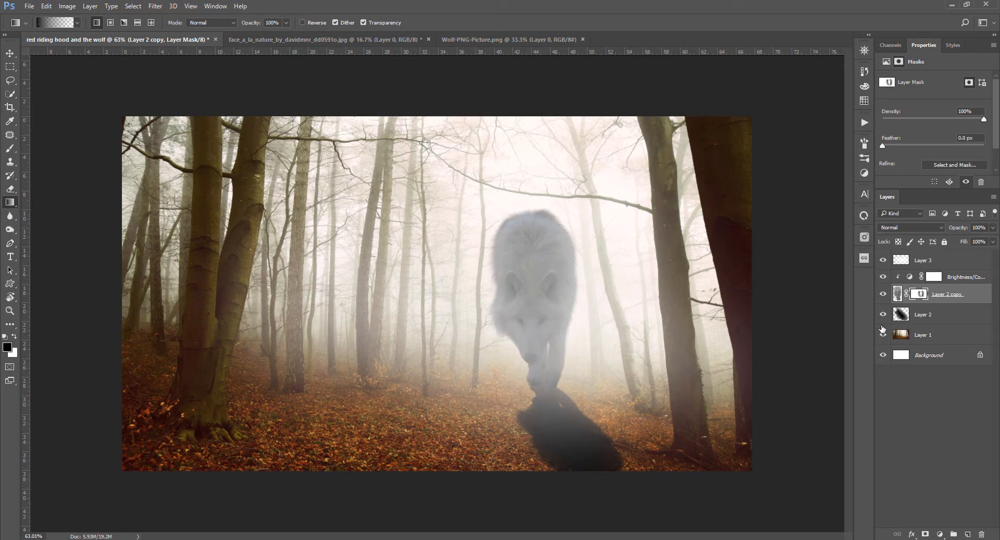
Add a layer mask to the shadow layer and draw a black-to-transparent gradient up from the shadow's far end
{"action": "left_click", "coordinate": [923, 316]}
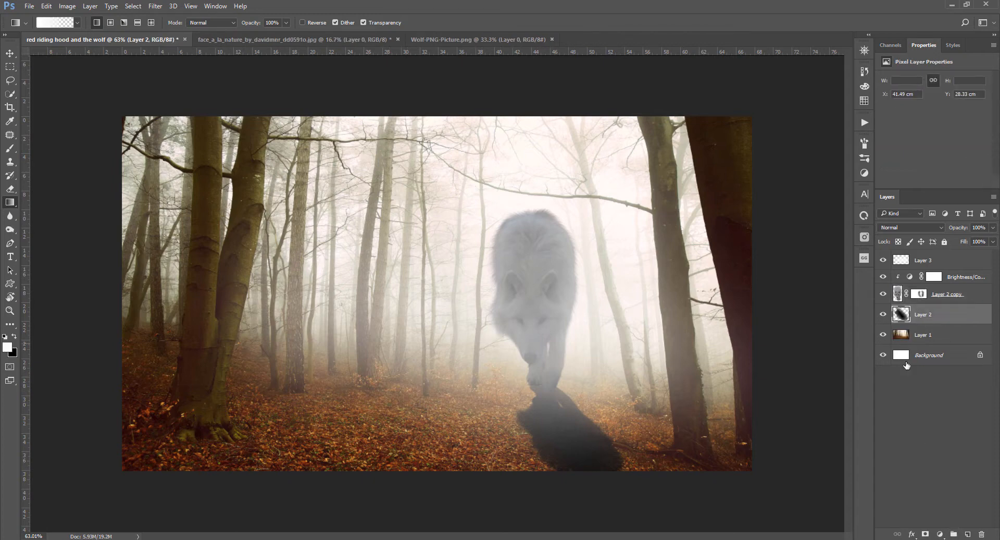
{"action": "left_click", "coordinate": [926, 534]}
{"action": "key", "text": "x"}
{"action": "left_click_drag", "start_coordinate": [527, 486], "coordinate": [543, 398]}
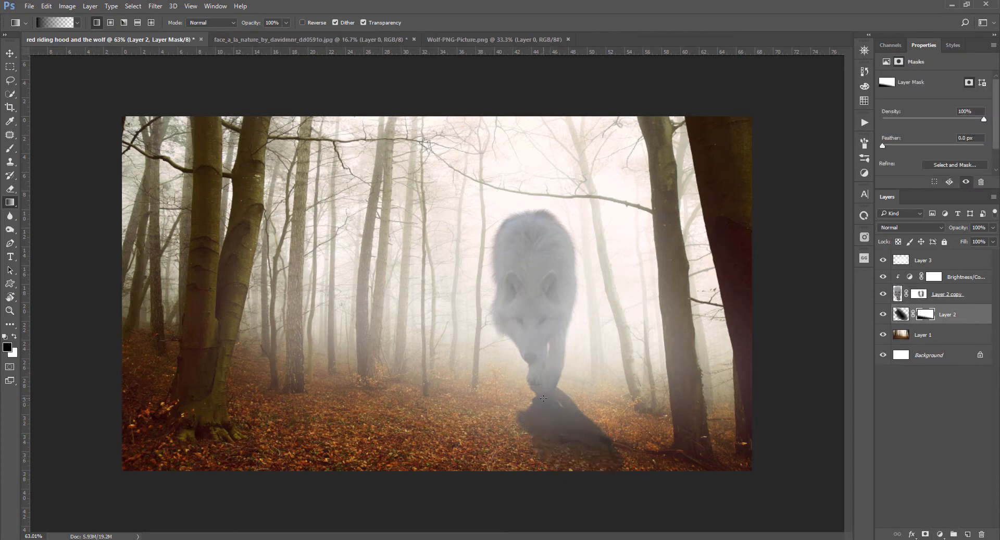
Undo and redraw the gradient on the shadow's mask until the shadow fades out gradually away from the paws
{"action": "key", "text": "ctrl+z"}
{"action": "left_click_drag", "start_coordinate": [505, 494], "coordinate": [528, 364]}
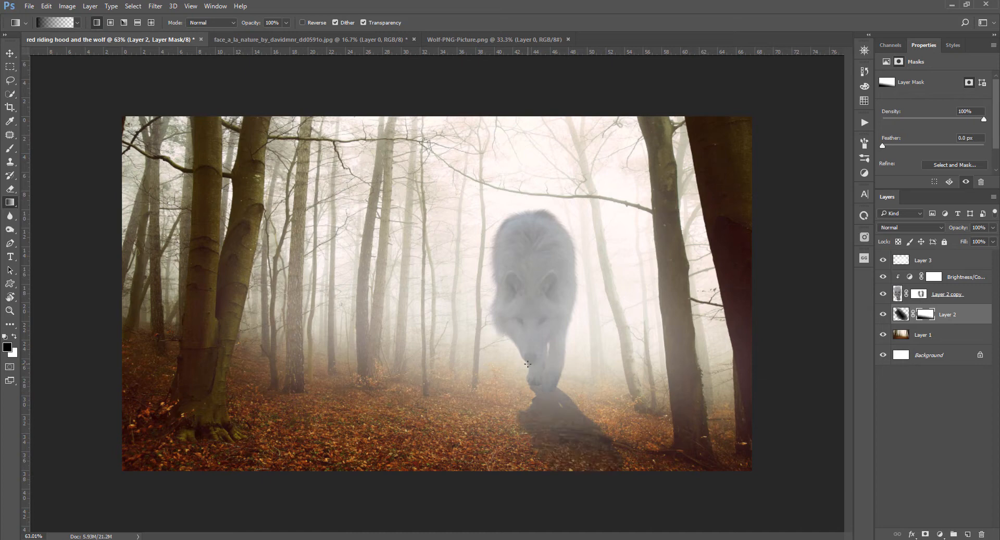
{"action": "key", "text": "ctrl+z"}
{"action": "left_click_drag", "start_coordinate": [508, 490], "coordinate": [521, 405]}
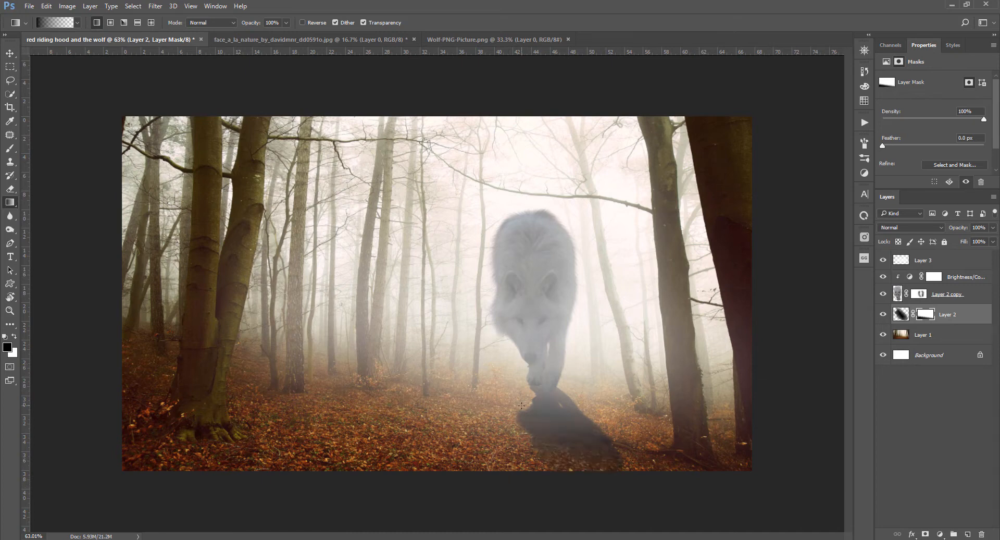
{"action": "key", "text": "ctrl+z"}
{"action": "left_click_drag", "start_coordinate": [475, 487], "coordinate": [522, 395]}
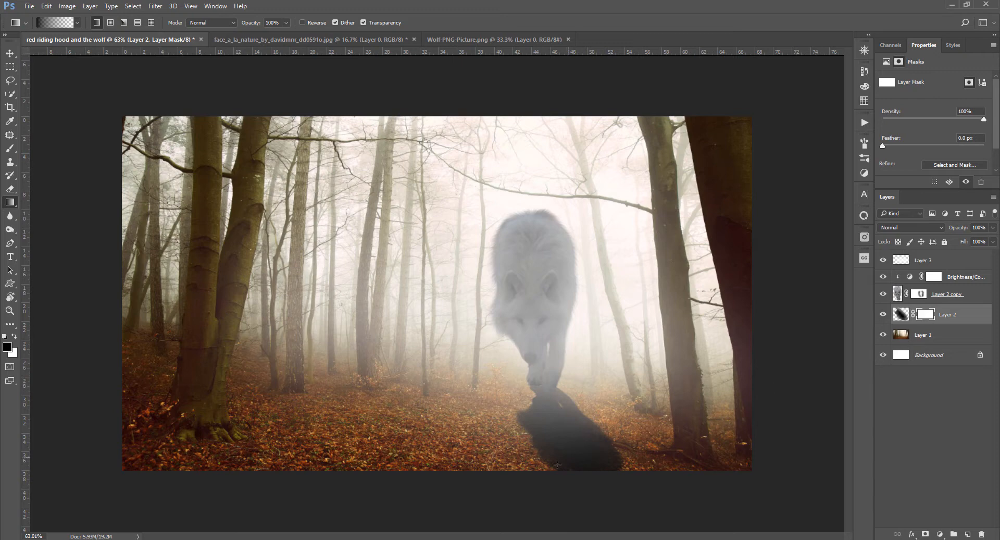
{"action": "left_click_drag", "start_coordinate": [515, 482], "coordinate": [536, 397]}
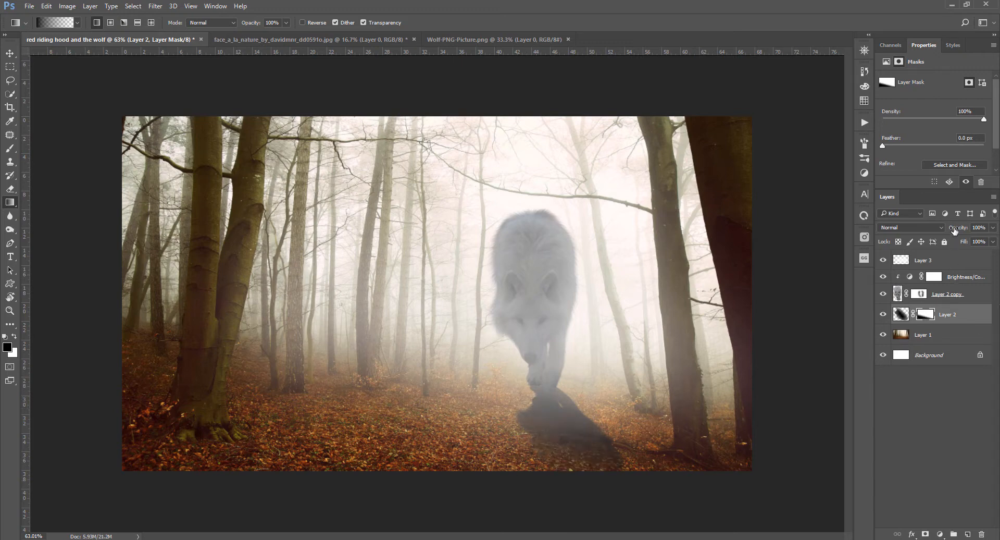
Redraw the black-to-transparent gradient on the wolf shadow's mask, from below the canvas up to the paws
{"action": "left_click_drag", "start_coordinate": [953, 232], "coordinate": [997, 237]}
{"action": "key", "text": "ctrl+z"}
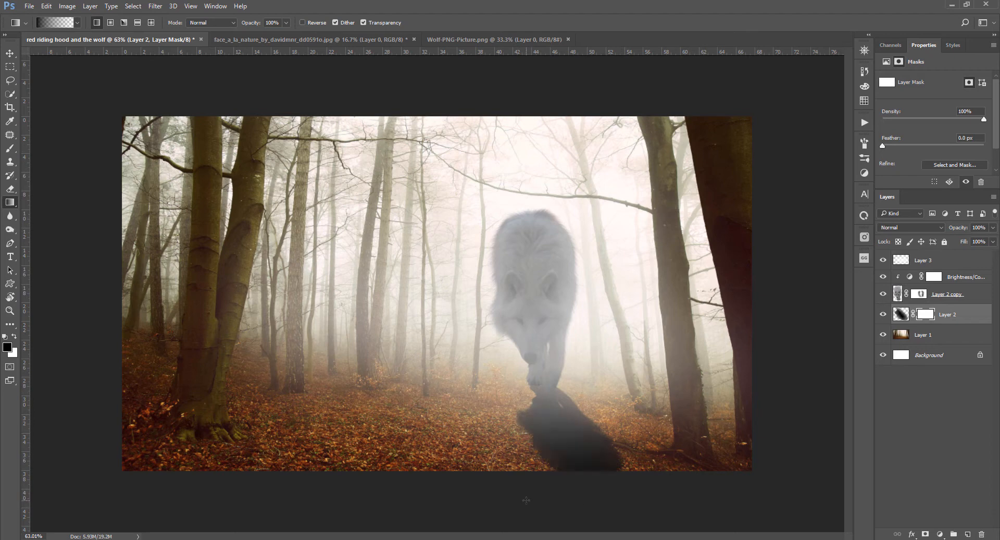
{"action": "left_click_drag", "start_coordinate": [526, 501], "coordinate": [547, 394]}
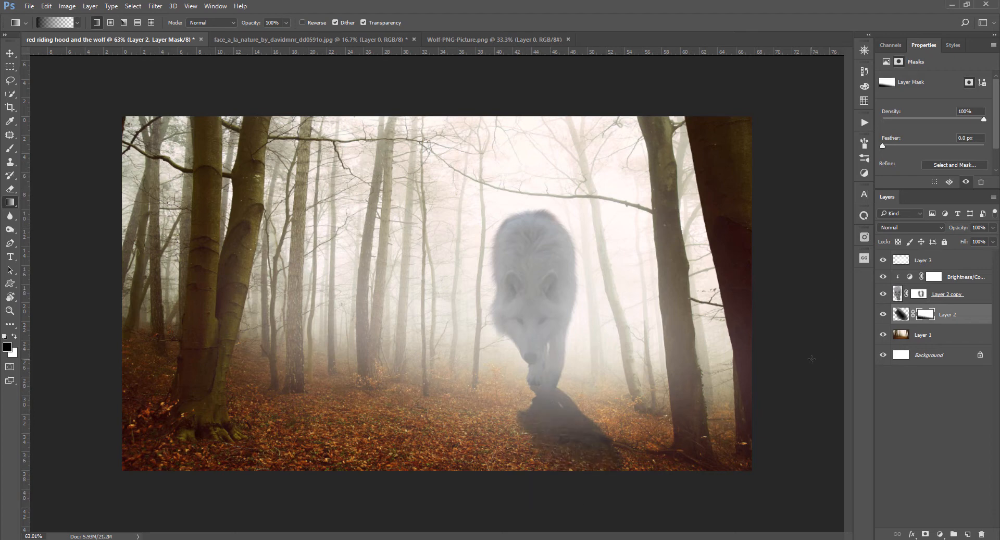
Add a new layer above the wolf's shadow and paint soft black around the paws, lowering the brush opacity to 20%
{"action": "key", "text": "b"}
{"action": "left_click", "coordinate": [968, 535]}
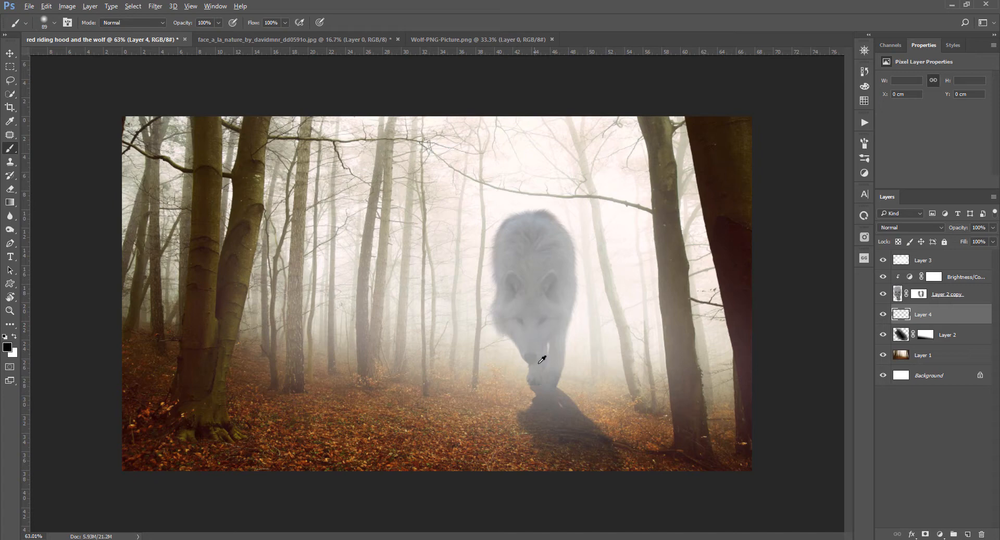
{"action": "left_click_drag", "start_coordinate": [538, 380], "coordinate": [533, 385]}
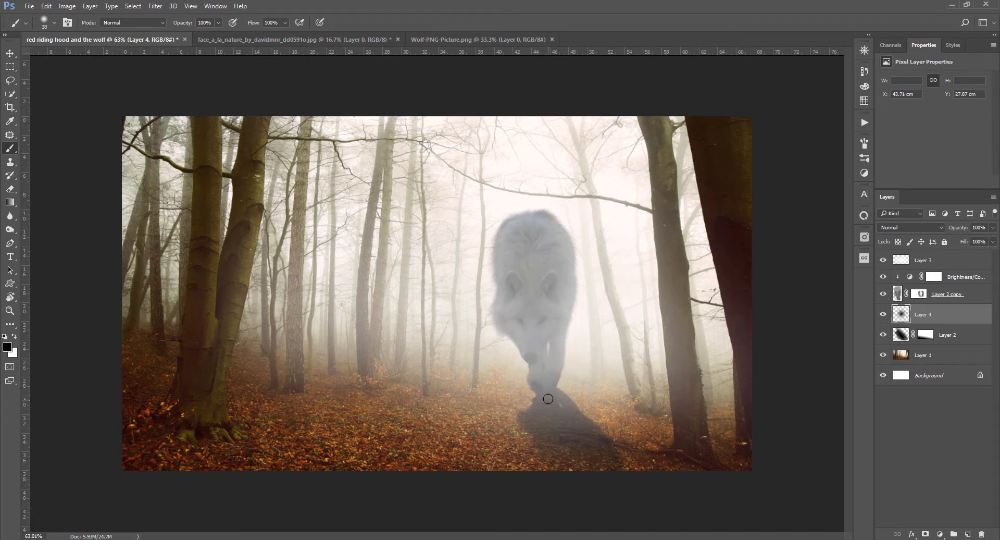
{"action": "key", "text": "2"}
{"action": "mouse_move", "coordinate": [536, 383]}
{"action": "left_mouse_down"}
{"action": "mouse_move", "coordinate": [549, 393]}
{"action": "mouse_move", "coordinate": [538, 393]}
{"action": "mouse_move", "coordinate": [541, 416]}
{"action": "left_mouse_up"}
{"action": "key", "text": "v"}
{"action": "scroll", "coordinate": [541, 422], "scroll_direction": "down", "scroll_amount": 1}
{"action": "scroll", "coordinate": [541, 422], "scroll_direction": "up", "scroll_amount": 1}
Add a new layer above the Brightness/Contrast adjustment and hide the Layer 3 fog to expose the wolf's eyes
{"action": "left_click", "coordinate": [954, 281]}
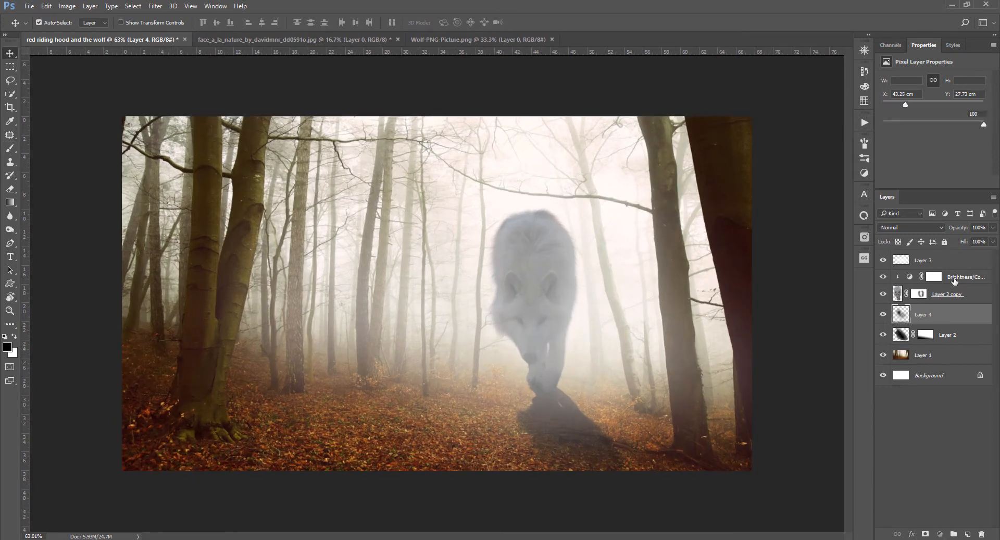
{"action": "left_click", "coordinate": [968, 534]}
{"action": "scroll", "coordinate": [529, 328], "scroll_direction": "up", "scroll_amount": 8}
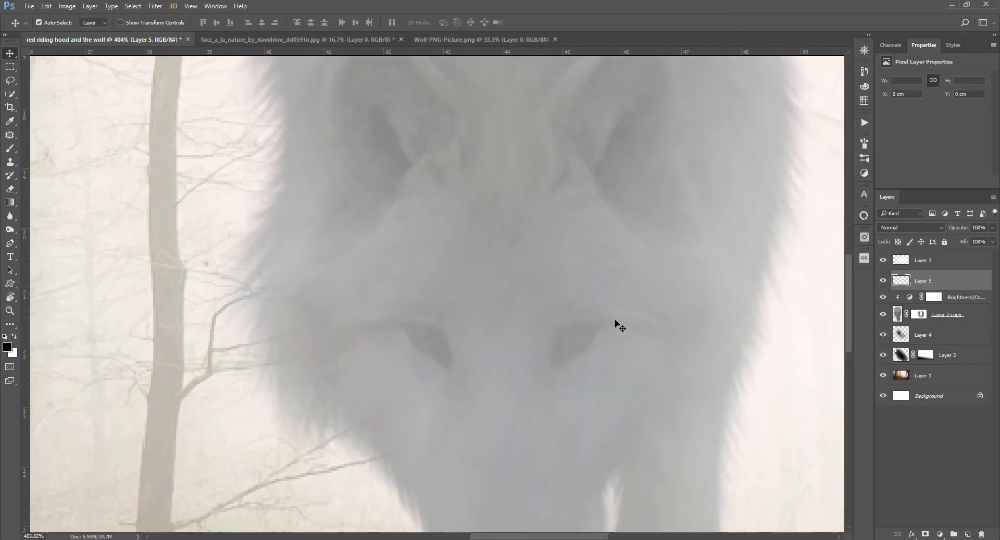
{"action": "scroll", "coordinate": [569, 350], "scroll_direction": "up", "scroll_amount": 2}
{"action": "scroll", "coordinate": [569, 351], "scroll_direction": "down", "scroll_amount": 3}
{"action": "left_click", "coordinate": [883, 259]}
{"action": "scroll", "coordinate": [584, 356], "scroll_direction": "up", "scroll_amount": 3}
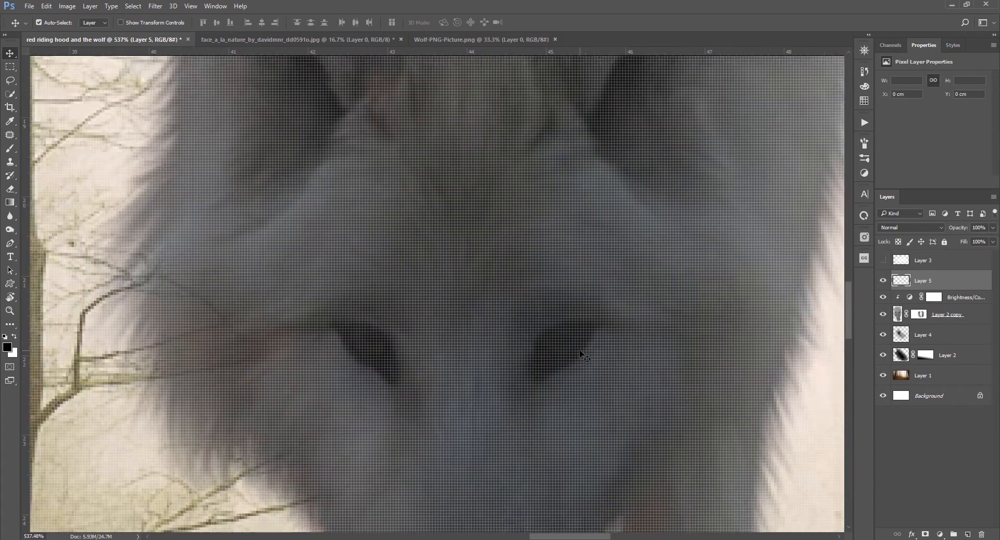
{"action": "scroll", "coordinate": [583, 356], "scroll_direction": "down", "scroll_amount": 2}
Set the brush's foreground colour to red, hex e71943
{"action": "key", "text": "b"}
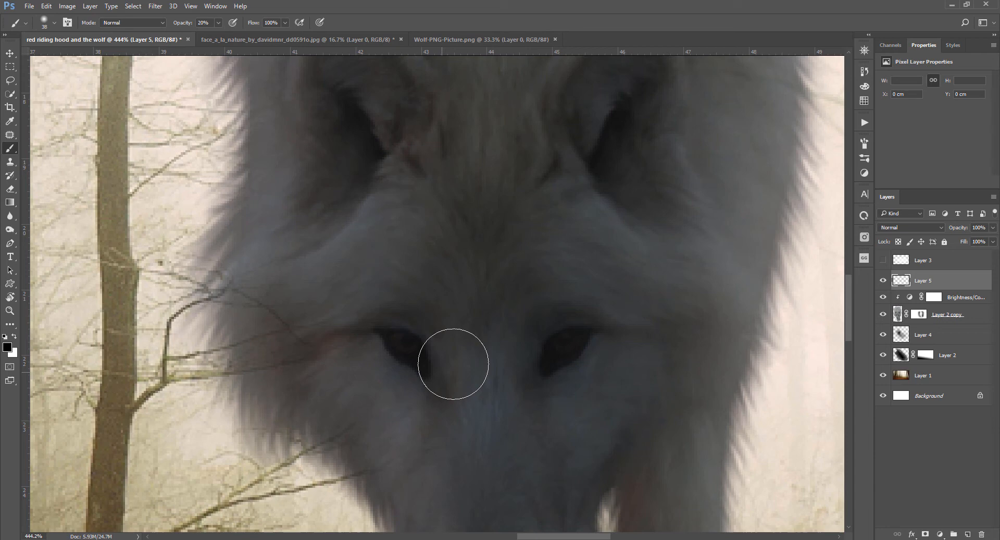
{"action": "left_click", "coordinate": [864, 100]}
{"action": "left_click", "coordinate": [7, 347]}
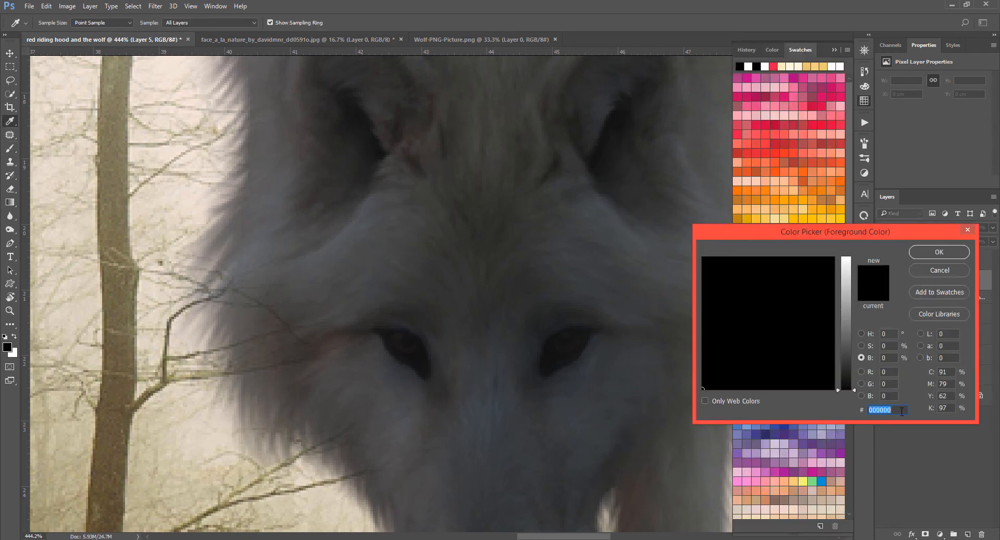
{"action": "type", "text": "e"}
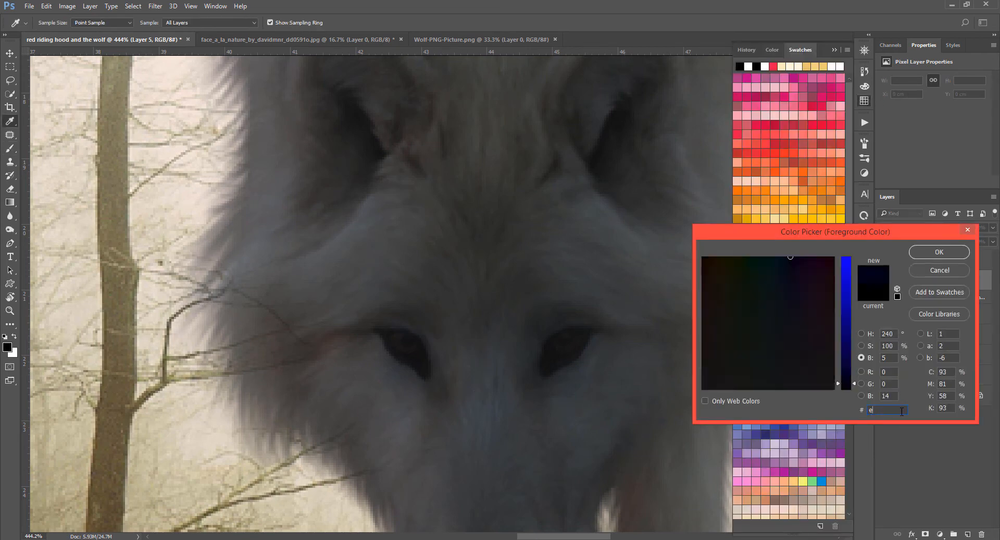
{"action": "type", "text": "71"}
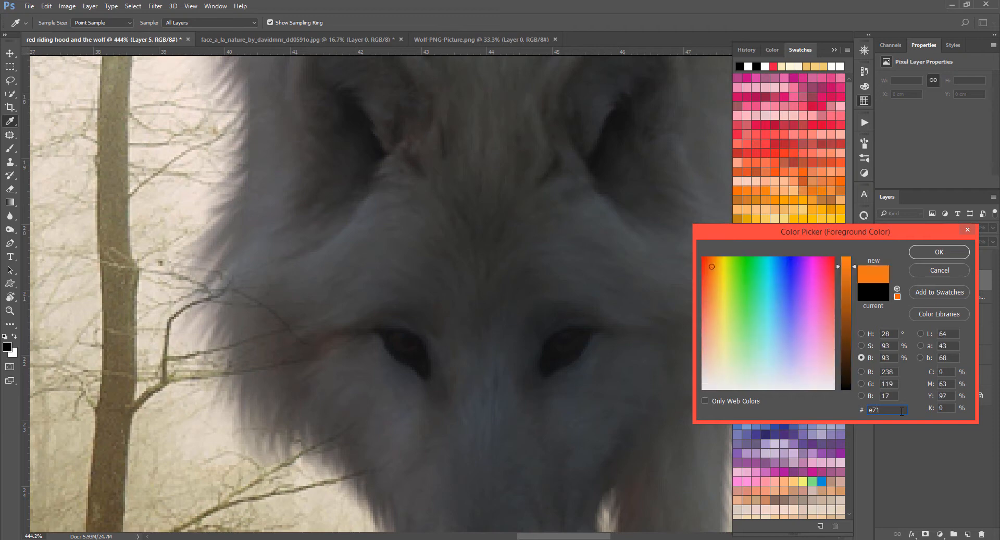
{"action": "type", "text": "943"}
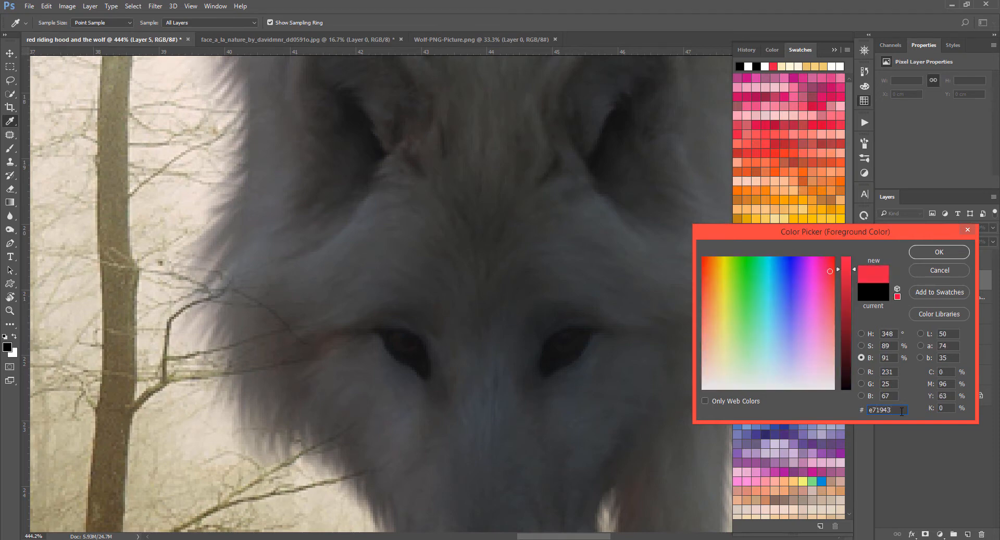
{"action": "left_click", "coordinate": [917, 255]}
Paint the irises of both wolf eyes red with a 3 px brush at 100% opacity
{"action": "key", "text": "b"}
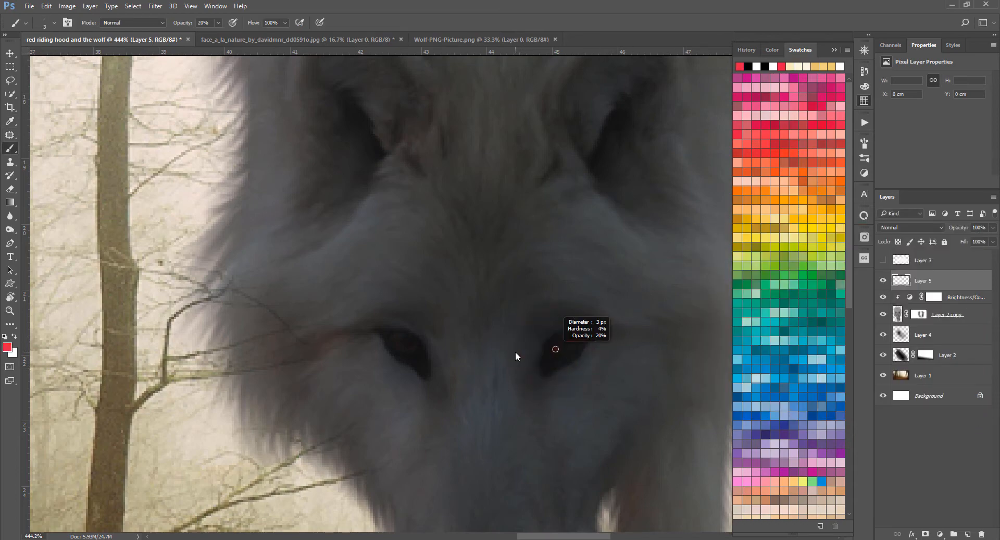
{"action": "scroll", "coordinate": [559, 346], "scroll_direction": "down", "scroll_amount": 1}
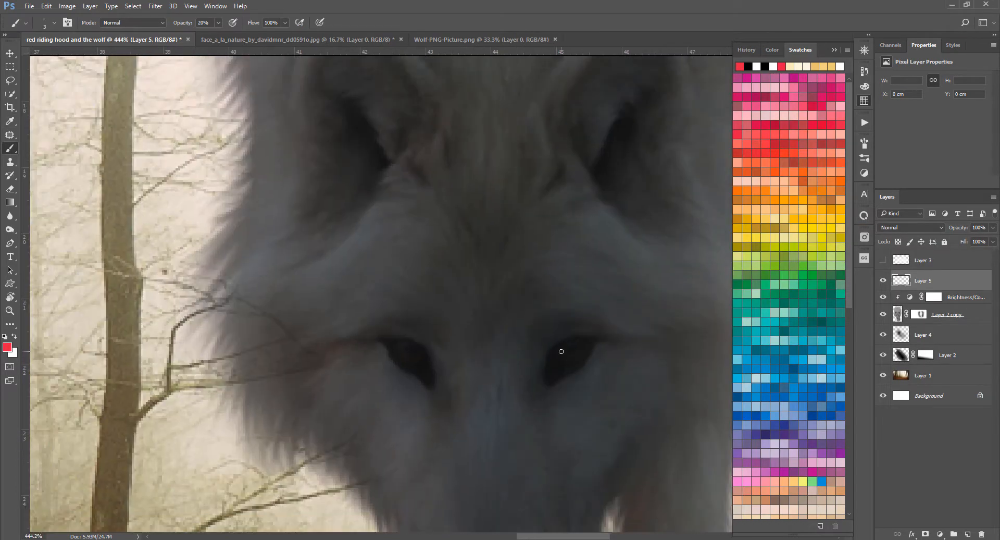
{"action": "key", "text": "ctrl+z"}
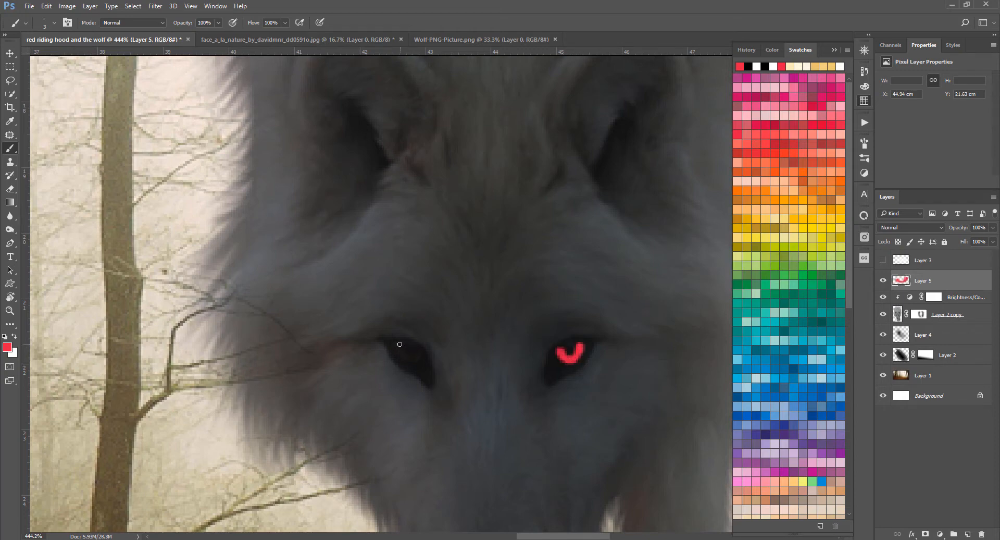
{"action": "left_click_drag", "start_coordinate": [414, 359], "coordinate": [402, 352]}
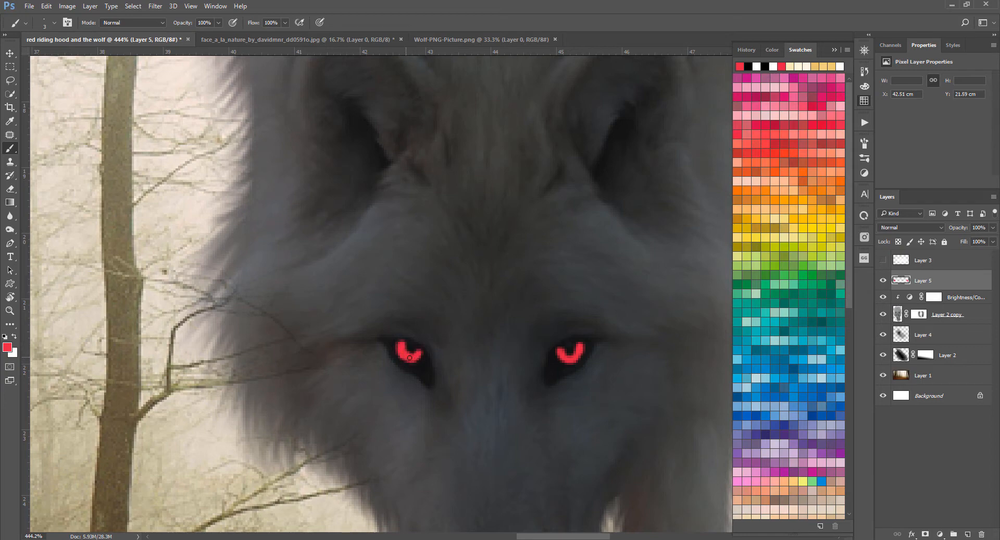
Show the Layer 3 fog again and set the red eye layer's blend mode to Lighten
{"action": "key", "text": "v"}
{"action": "left_click", "coordinate": [887, 261]}
{"action": "double_click", "coordinate": [921, 228]}
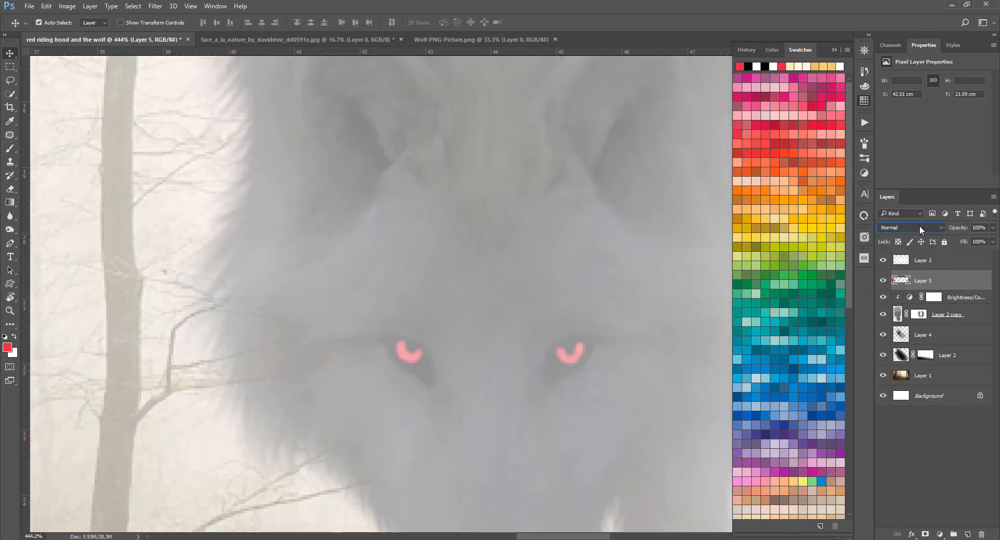
{"action": "scroll", "coordinate": [921, 228], "scroll_direction": "down", "scroll_amount": 3}
{"action": "scroll", "coordinate": [920, 227], "scroll_direction": "down", "scroll_amount": 1}
{"action": "scroll", "coordinate": [379, 442], "scroll_direction": "down", "scroll_amount": 10}
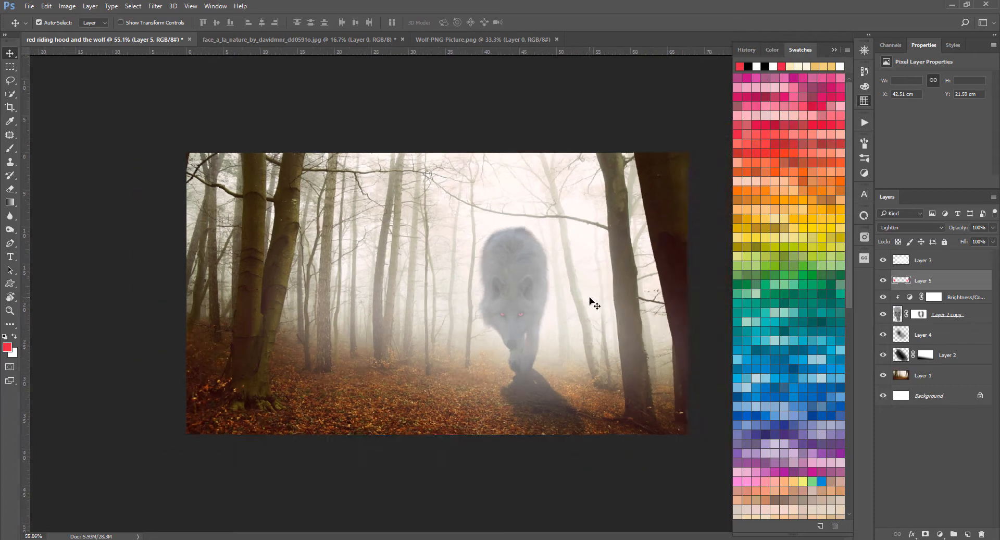
{"action": "scroll", "coordinate": [594, 304], "scroll_direction": "up", "scroll_amount": 1}
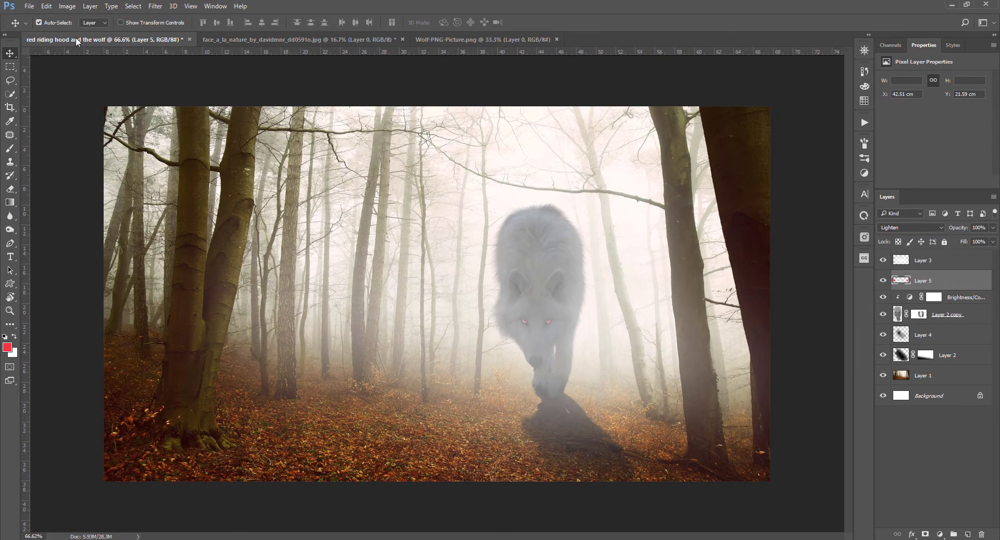
Open the "red riding hood" image and bring the cloaked girl into the forest composite as a new layer
{"action": "left_click", "coordinate": [29, 6]}
{"action": "left_click", "coordinate": [32, 28]}
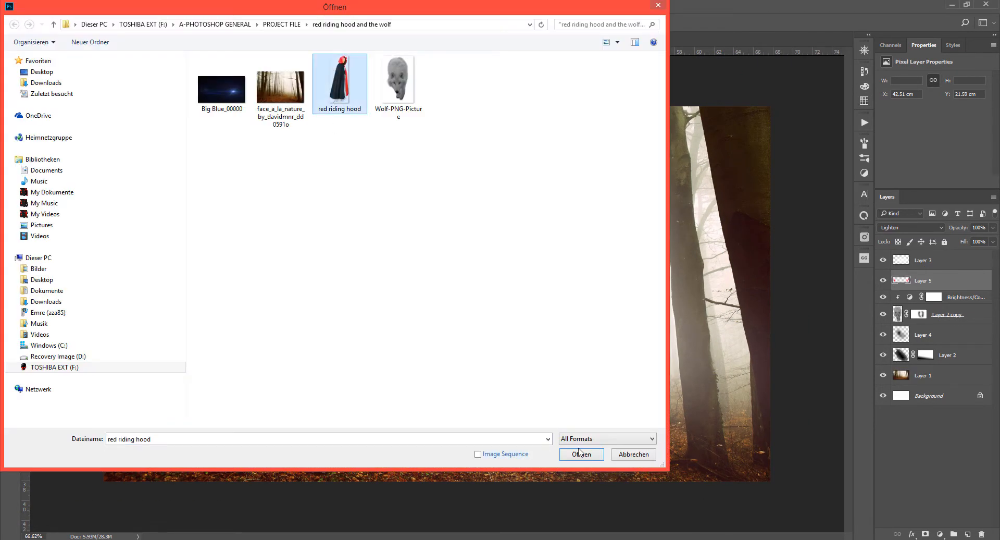
{"action": "left_click", "coordinate": [580, 453]}
{"action": "left_click_drag", "start_coordinate": [140, 48], "coordinate": [351, 318]}
Scale the girl down to slightly under 40% with Free Transform and place her on the leaves facing the wolf
{"action": "key", "text": "ctrl+t"}
{"action": "left_click_drag", "start_coordinate": [433, 162], "coordinate": [392, 286]}
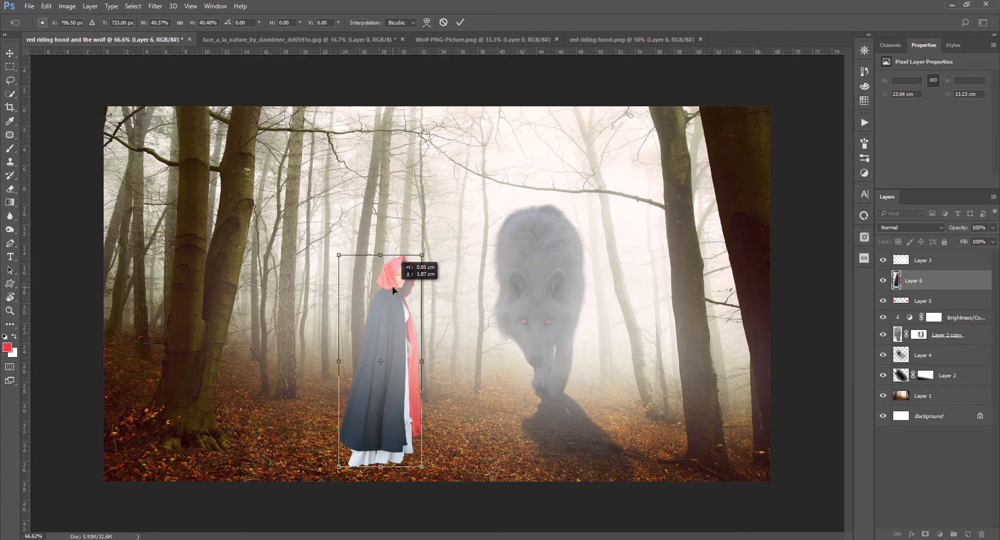
{"action": "left_click_drag", "start_coordinate": [425, 254], "coordinate": [419, 261]}
{"action": "left_click_drag", "start_coordinate": [397, 298], "coordinate": [404, 306]}
{"action": "key", "text": "Return"}
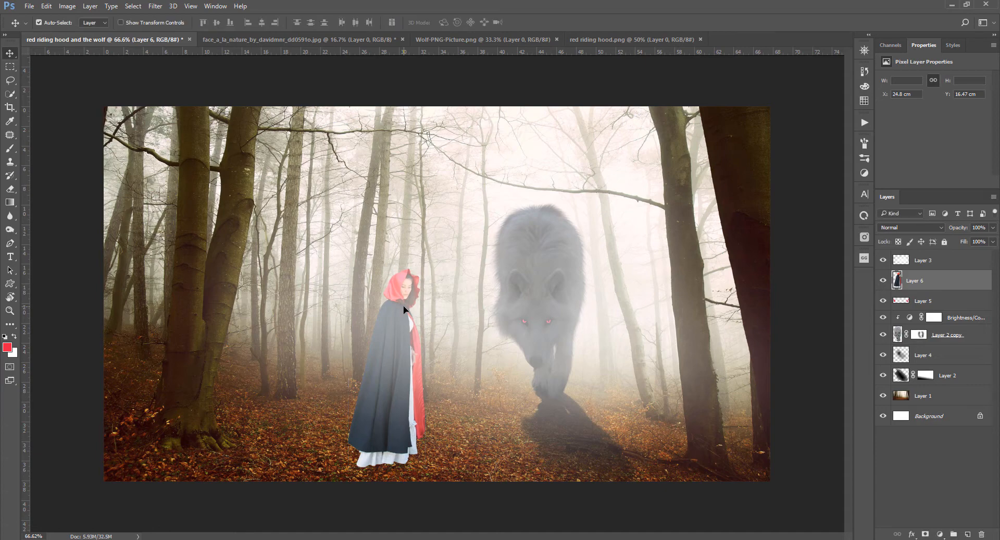
Shrink the girl slightly more, to about 97%, with Free Transform
{"action": "key", "text": "ctrl+t"}
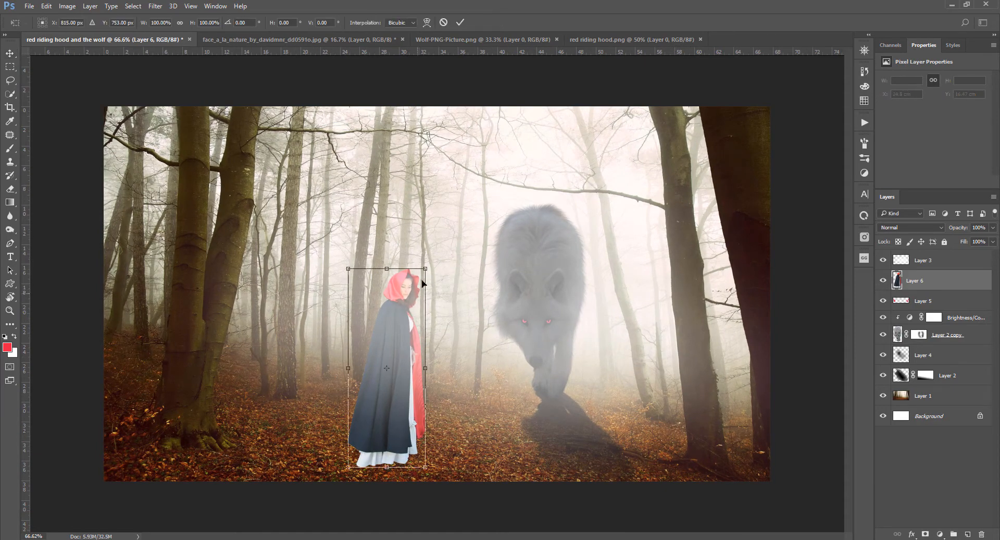
{"action": "left_click_drag", "start_coordinate": [425, 268], "coordinate": [424, 269]}
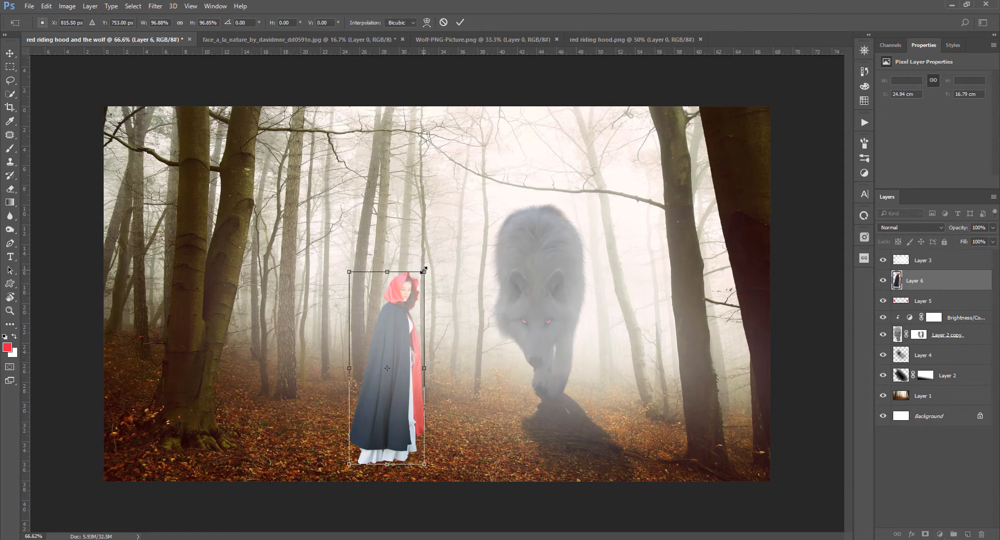
{"action": "key", "text": "Return"}
Duplicate the girl's layer, turn the lower copy black with Hue/Saturation, and flip and skew it downward from her feet as a shadow
{"action": "key", "text": "ctrl+j"}
{"action": "left_click", "coordinate": [902, 300]}
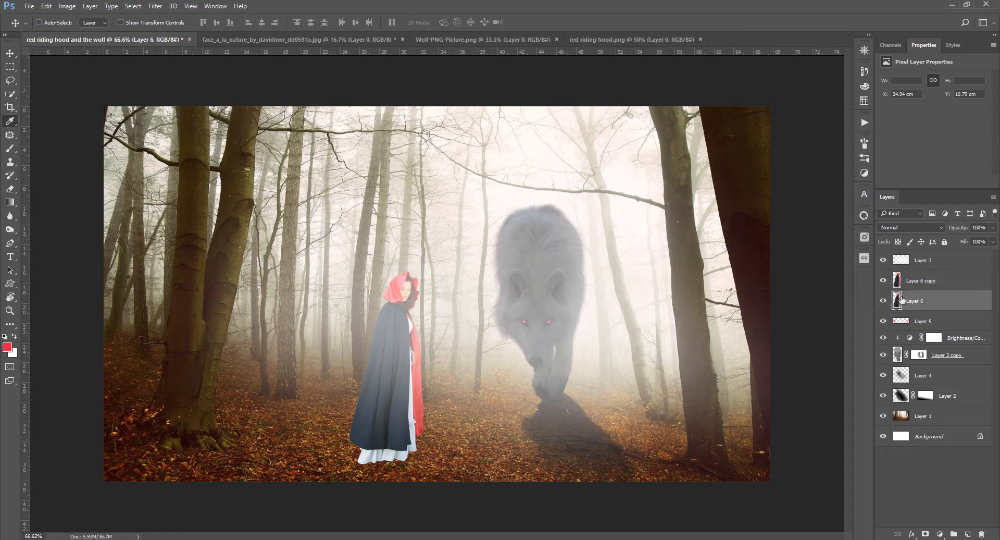
{"action": "key", "text": "ctrl+u"}
{"action": "key", "text": "ctrl+t"}
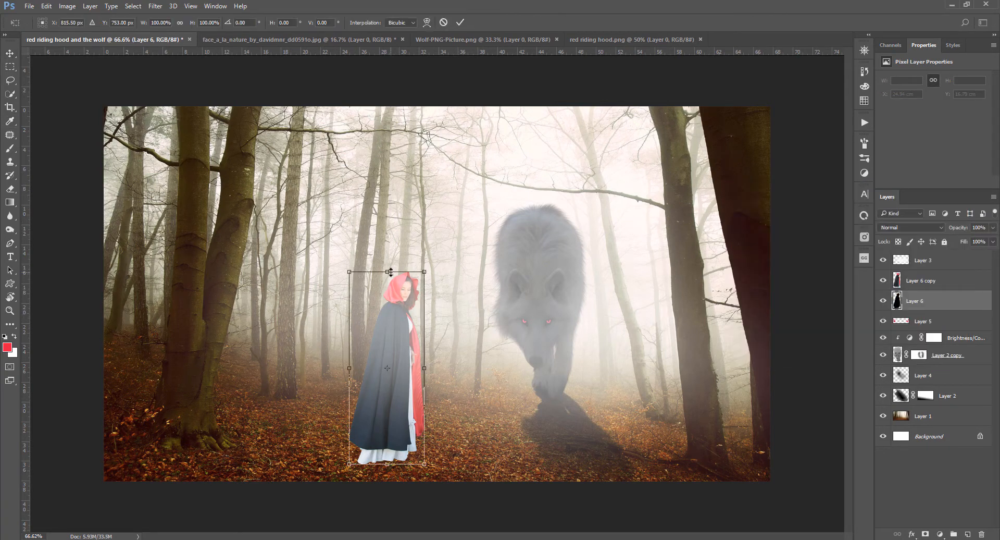
{"action": "left_click_drag", "start_coordinate": [387, 269], "coordinate": [271, 505]}
{"action": "key", "text": "Return"}
Add a layer mask to the girl's shadow and try black-to-transparent gradients from its far end until it fades out
{"action": "key", "text": "g"}
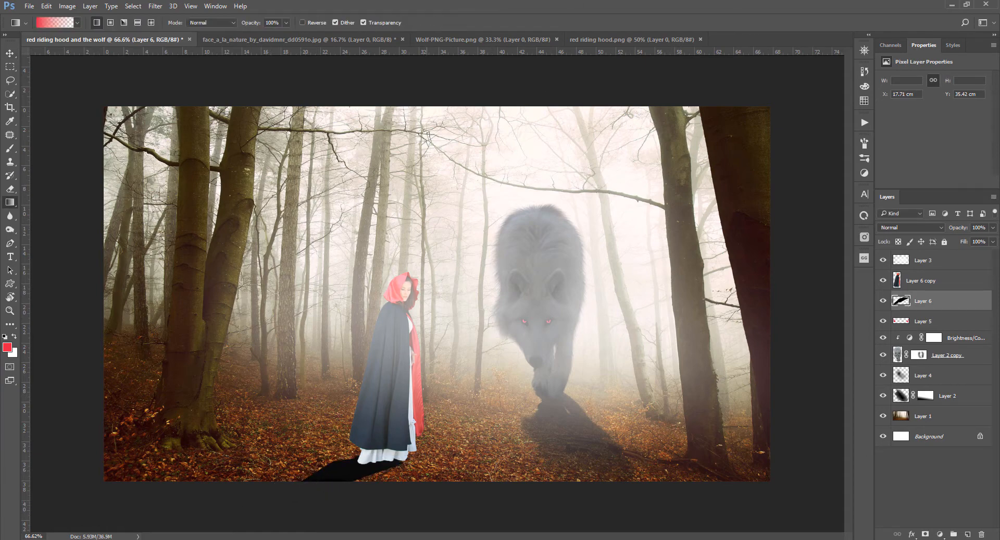
{"action": "left_click", "coordinate": [925, 534]}
{"action": "left_click_drag", "start_coordinate": [235, 502], "coordinate": [358, 440]}
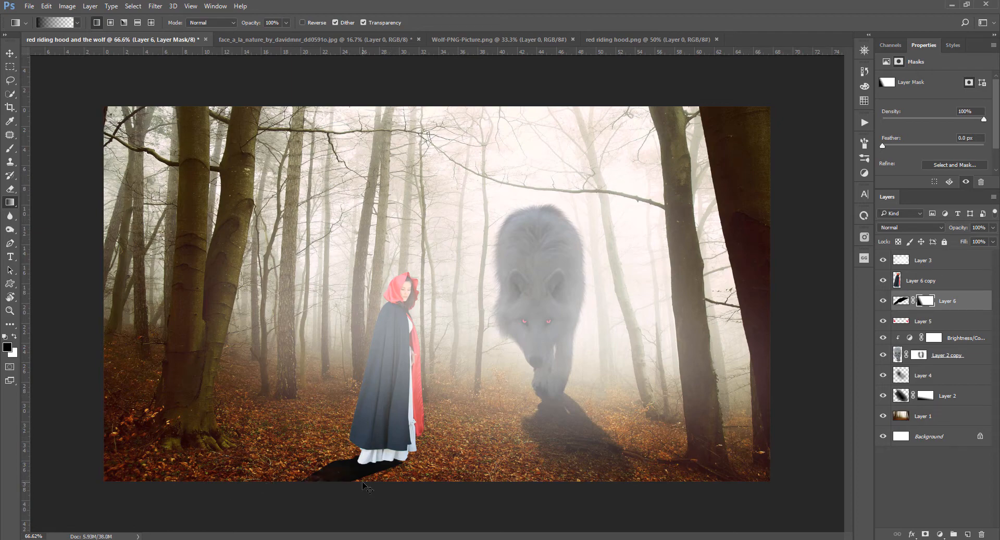
{"action": "key", "text": "ctrl+z"}
{"action": "left_click_drag", "start_coordinate": [270, 493], "coordinate": [359, 438]}
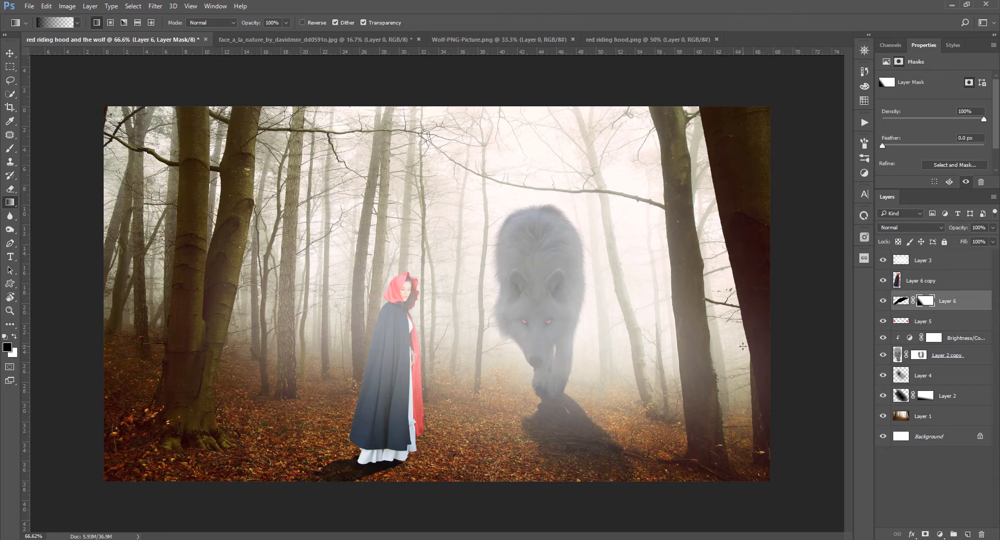
{"action": "key", "text": "ctrl+z"}
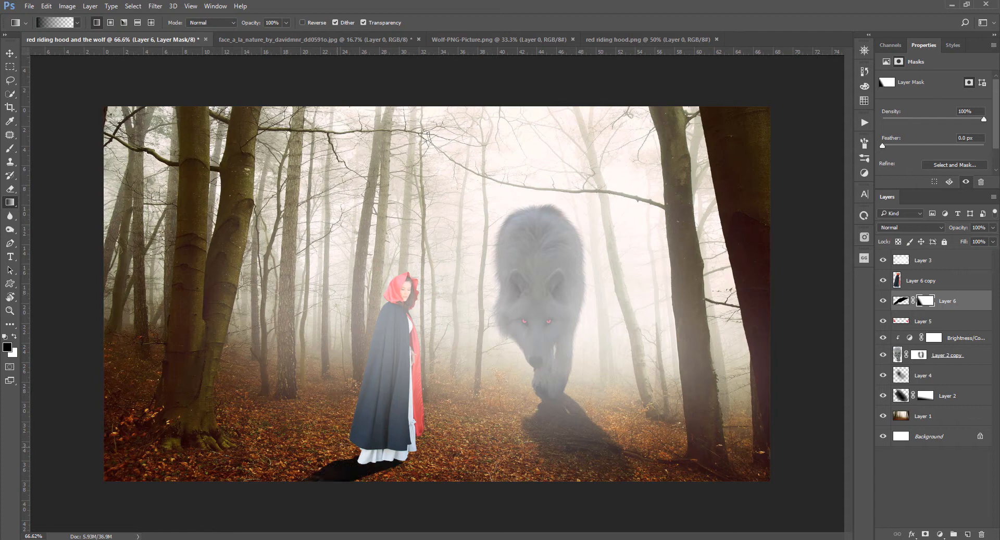
{"action": "key", "text": "ctrl+z"}
{"action": "left_click_drag", "start_coordinate": [964, 232], "coordinate": [927, 232]}
{"action": "key", "text": "ctrl+z"}
Reapply the last filter to Layer 4's paw shading and to the girl's shadow to soften them
{"action": "left_click", "coordinate": [930, 379]}
{"action": "left_click", "coordinate": [155, 6]}
{"action": "left_click", "coordinate": [177, 18]}
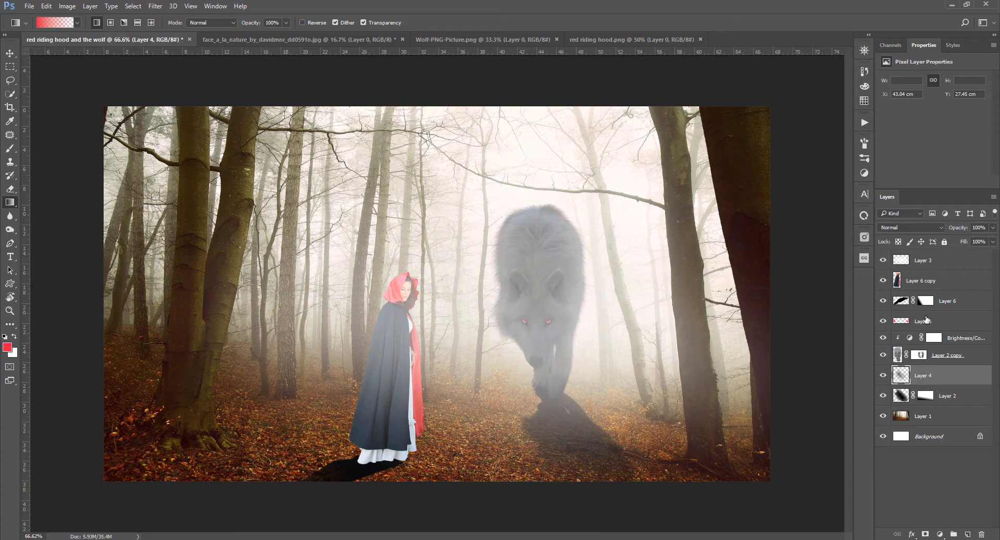
{"action": "left_click", "coordinate": [904, 301]}
{"action": "left_click", "coordinate": [156, 6]}
{"action": "left_click", "coordinate": [177, 18]}
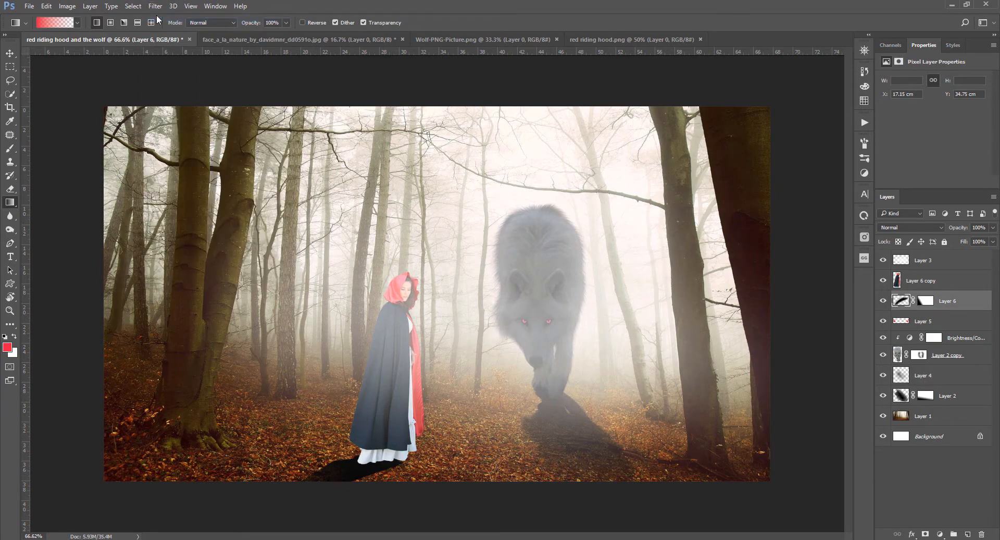
Lower the opacity of Layer 6, the girl's cast shadow
{"action": "left_click", "coordinate": [959, 229]}
{"action": "left_click", "coordinate": [904, 304]}
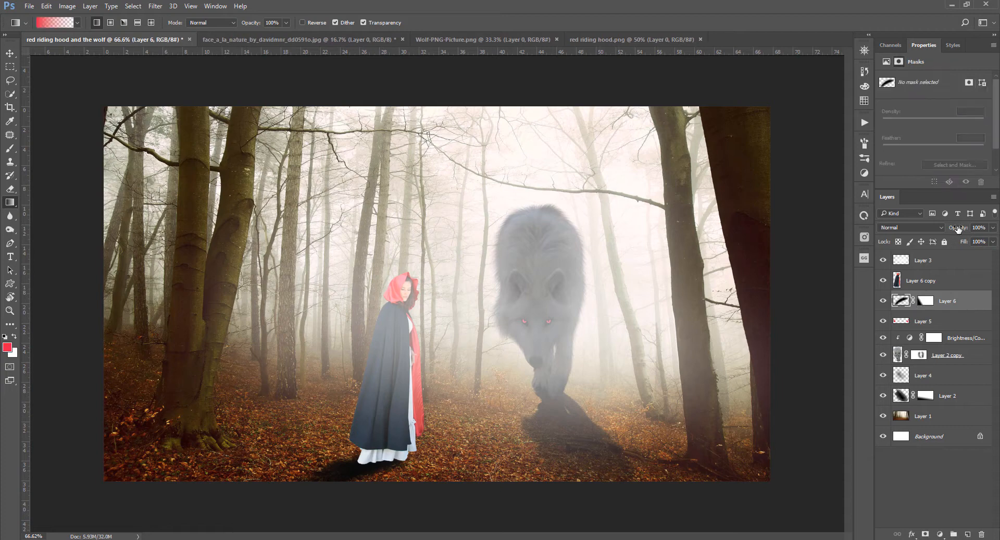
{"action": "left_click_drag", "start_coordinate": [959, 230], "coordinate": [944, 232]}
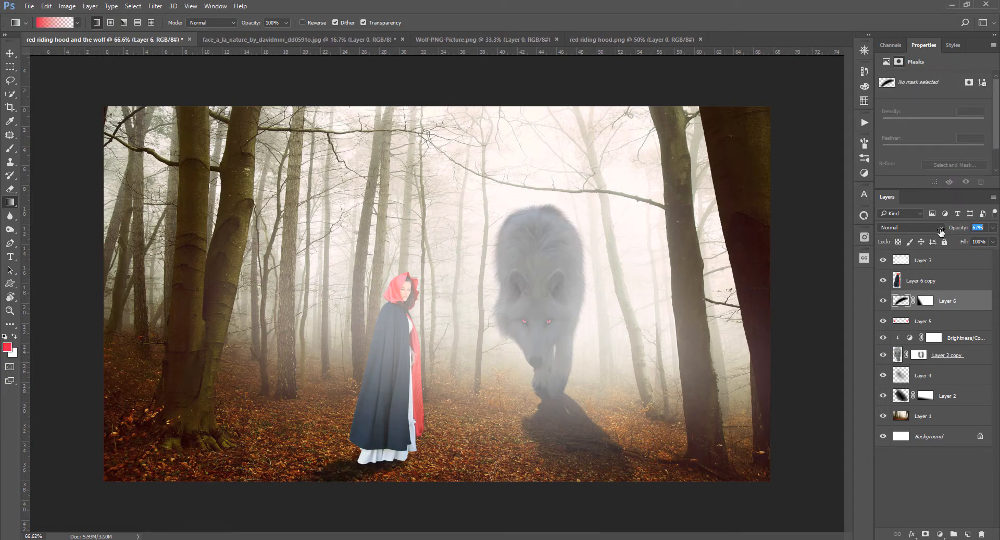
Set the opacity of Layer 4's paw shading to 100%
{"action": "left_click", "coordinate": [933, 376]}
{"action": "left_click", "coordinate": [958, 229]}
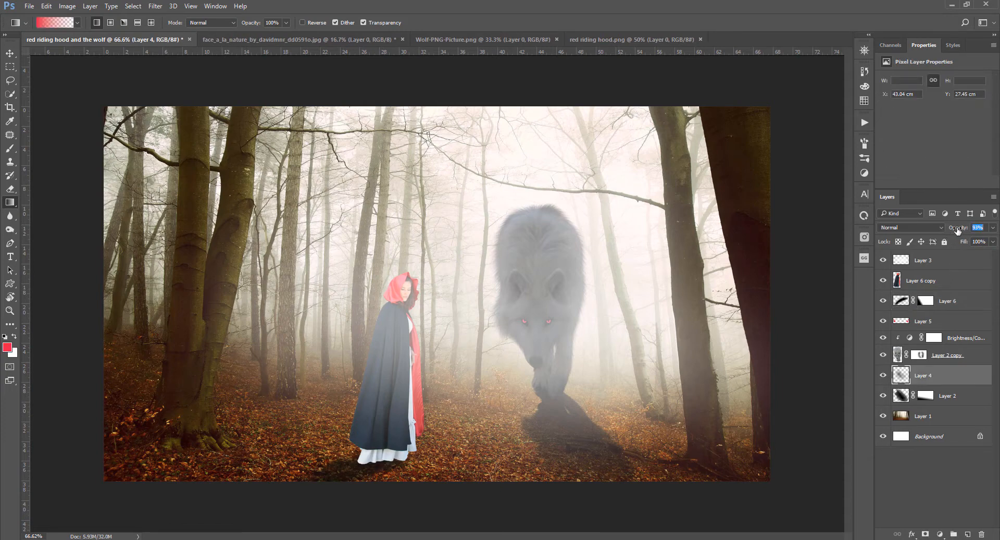
{"action": "type", "text": "100"}
{"action": "key", "text": "Return"}
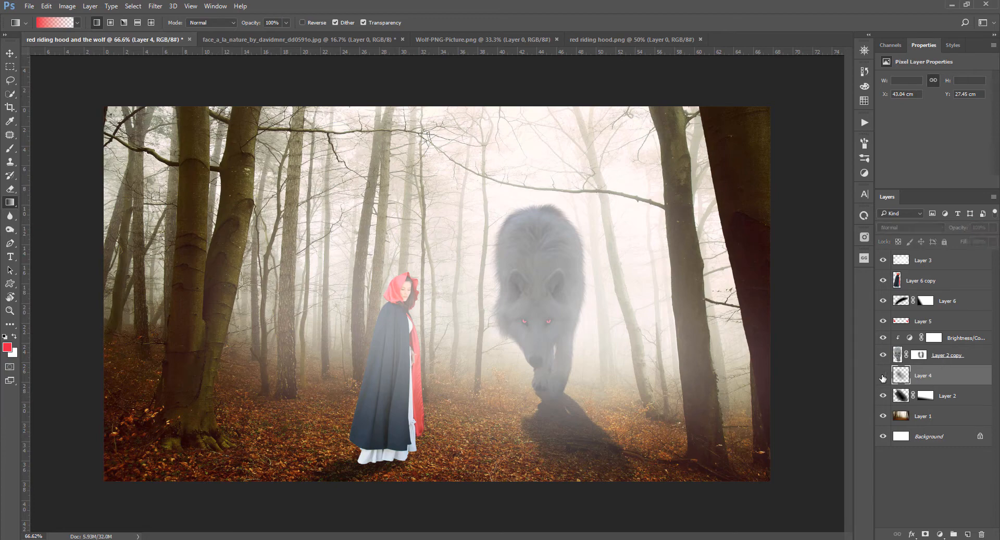
Reapply the last Gaussian Blur to the wolf's shadow on Layer 2
{"action": "left_click", "coordinate": [902, 396]}
{"action": "left_click", "coordinate": [155, 5]}
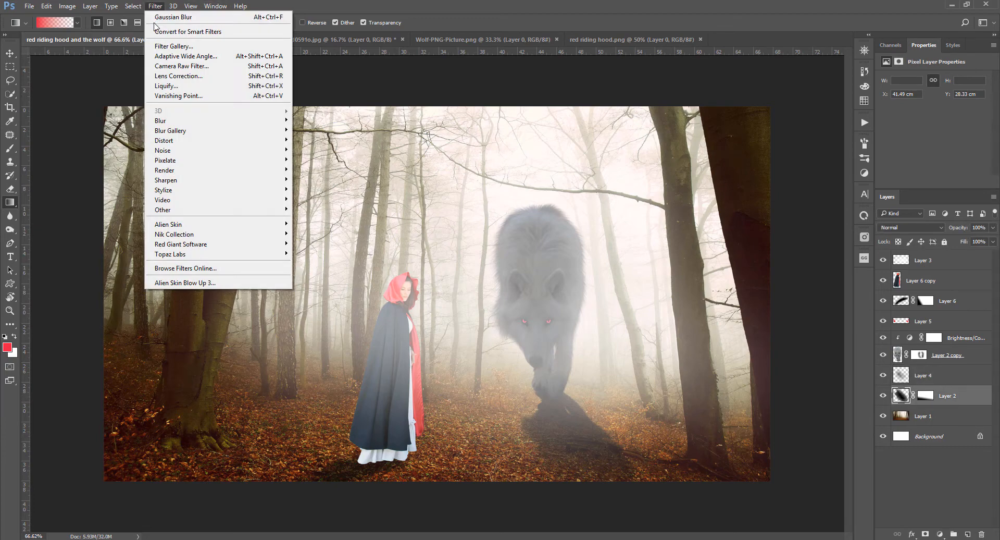
{"action": "left_click", "coordinate": [167, 15]}
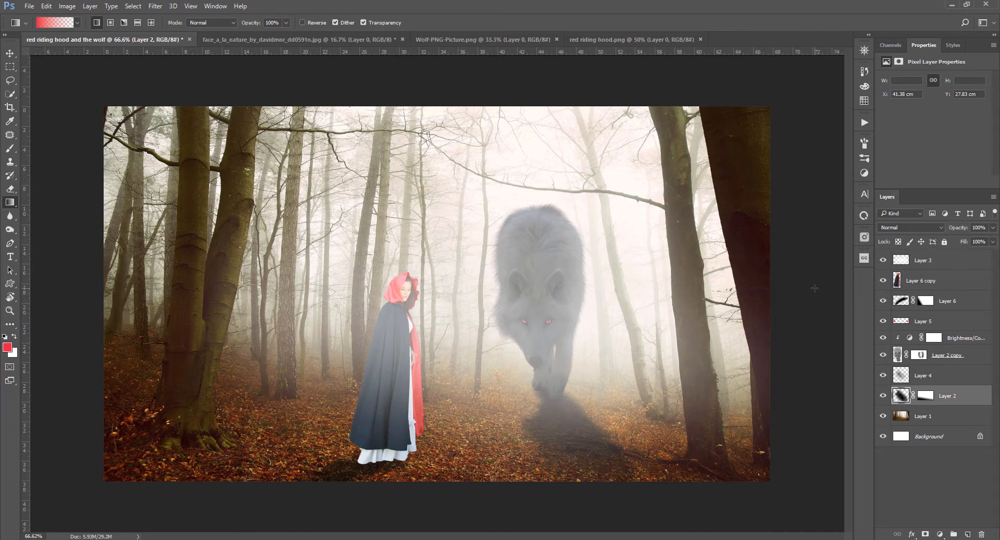
Paint on Layer 2's mask with black near the wolf's paws and with white at 30% opacity over its shadow to blend it
{"action": "key", "text": "b"}
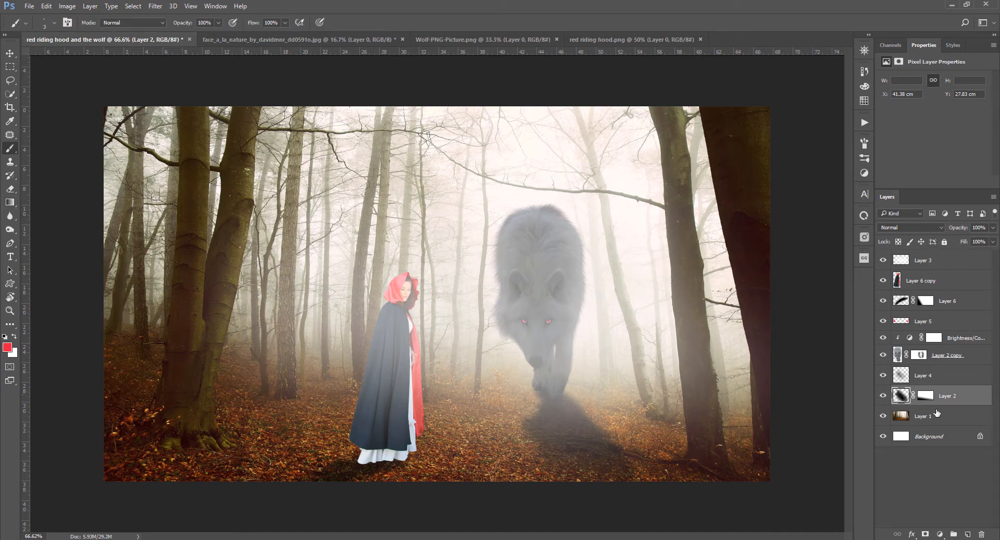
{"action": "left_click", "coordinate": [926, 395]}
{"action": "key", "text": "d"}
{"action": "left_click_drag", "start_coordinate": [548, 401], "coordinate": [571, 392]}
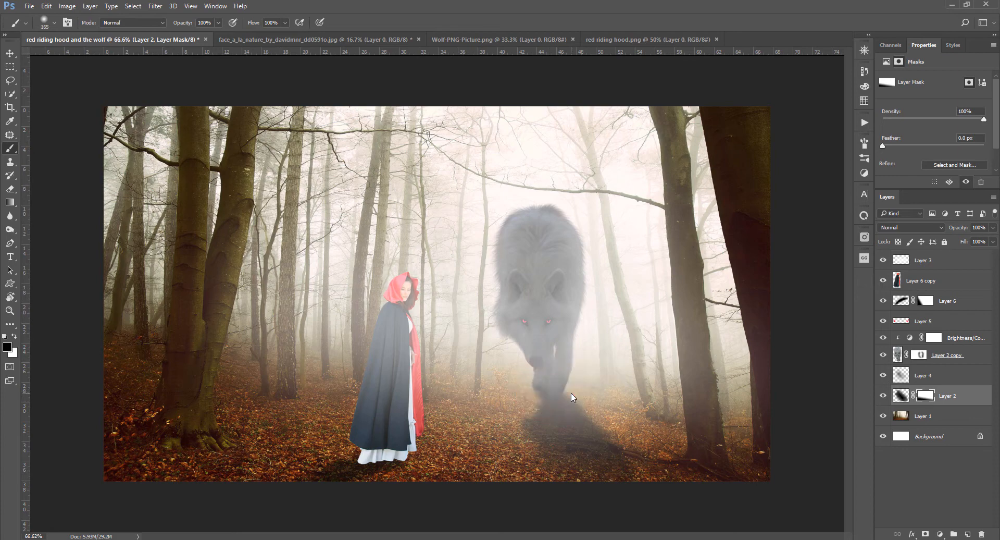
{"action": "key", "text": "3"}
{"action": "key", "text": "x"}
{"action": "mouse_move", "coordinate": [554, 411]}
{"action": "left_mouse_down"}
{"action": "mouse_move", "coordinate": [554, 401]}
{"action": "mouse_move", "coordinate": [584, 466]}
{"action": "left_mouse_up"}
{"action": "key", "text": "v"}
{"action": "scroll", "coordinate": [467, 442], "scroll_direction": "down", "scroll_amount": 2}
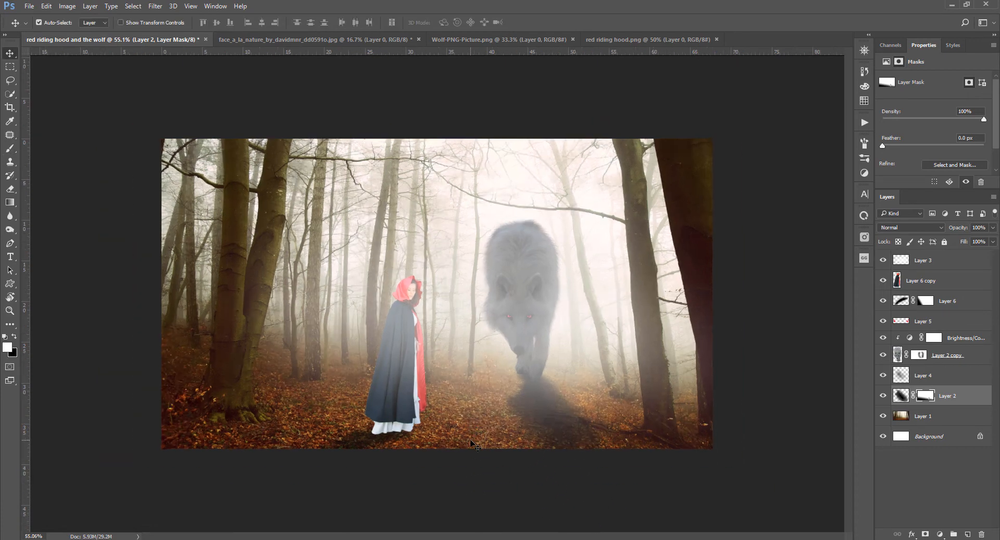
{"action": "scroll", "coordinate": [467, 441], "scroll_direction": "up", "scroll_amount": 1}
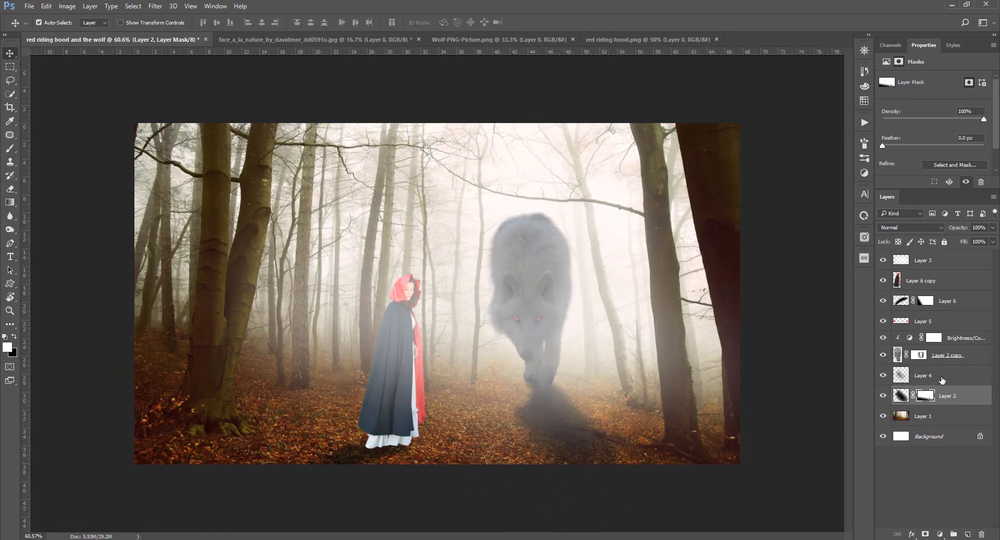
Add a Brightness/Contrast adjustment clipped to the girl's layer and set its brightness to -24
{"action": "left_click", "coordinate": [922, 288]}
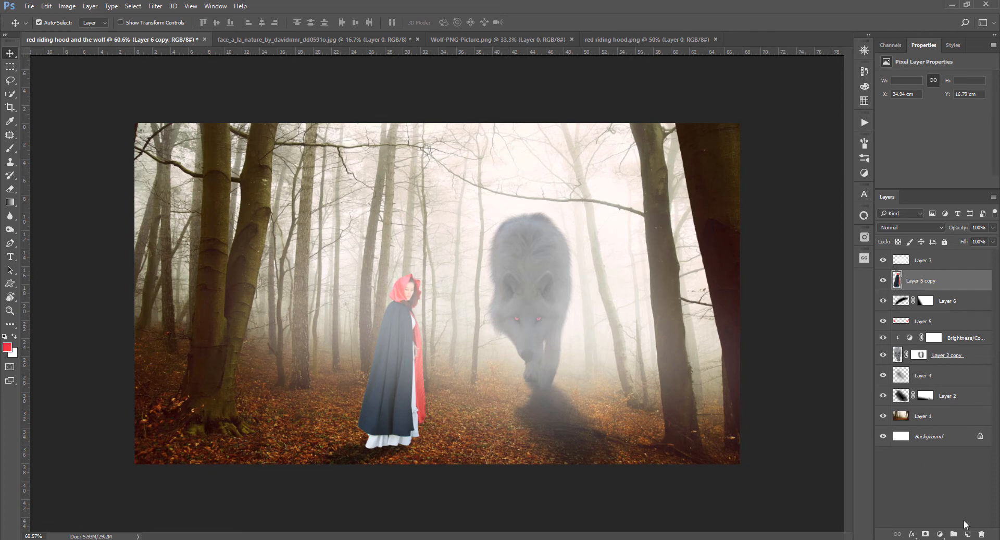
{"action": "left_click", "coordinate": [940, 534]}
{"action": "left_click", "coordinate": [944, 345]}
{"action": "left_click", "coordinate": [917, 183]}
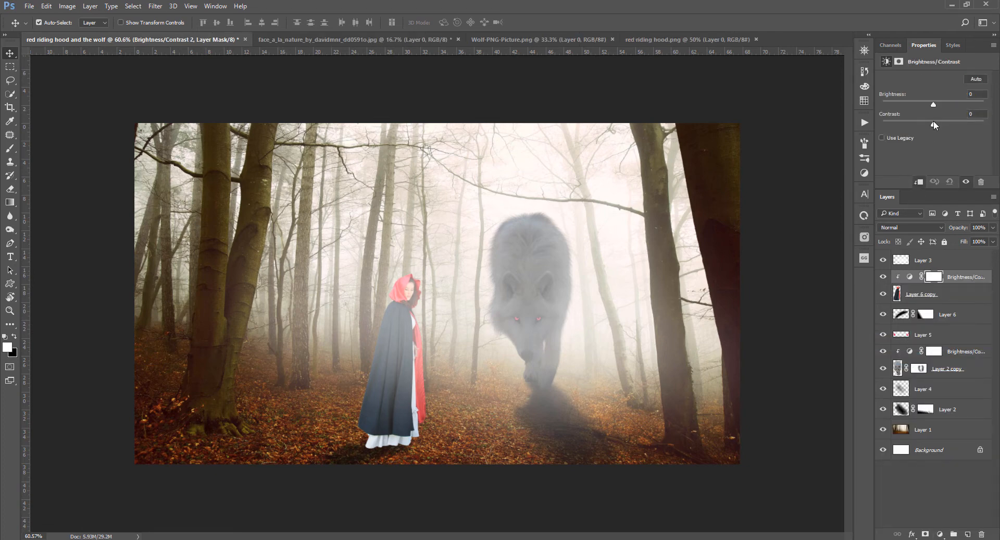
{"action": "left_click_drag", "start_coordinate": [933, 104], "coordinate": [933, 105]}
{"action": "mouse_move", "coordinate": [933, 105]}
{"action": "left_mouse_down"}
{"action": "mouse_move", "coordinate": [916, 107]}
{"action": "mouse_move", "coordinate": [927, 111]}
{"action": "left_mouse_up"}
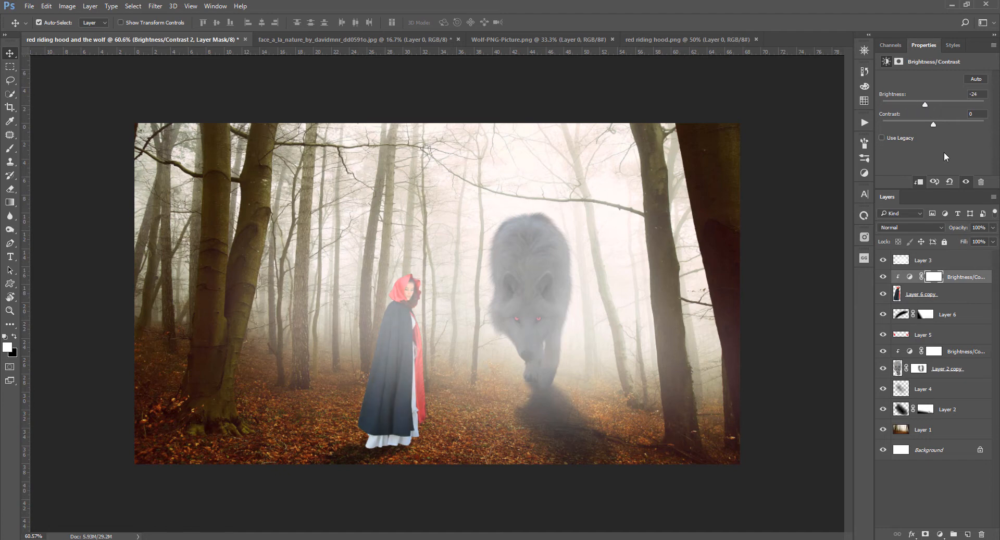
Move the girl and her clipped adjustment above Layer 3, and set its brightness to about -16 and contrast to 57
{"action": "left_click_drag", "start_coordinate": [960, 293], "coordinate": [929, 254]}
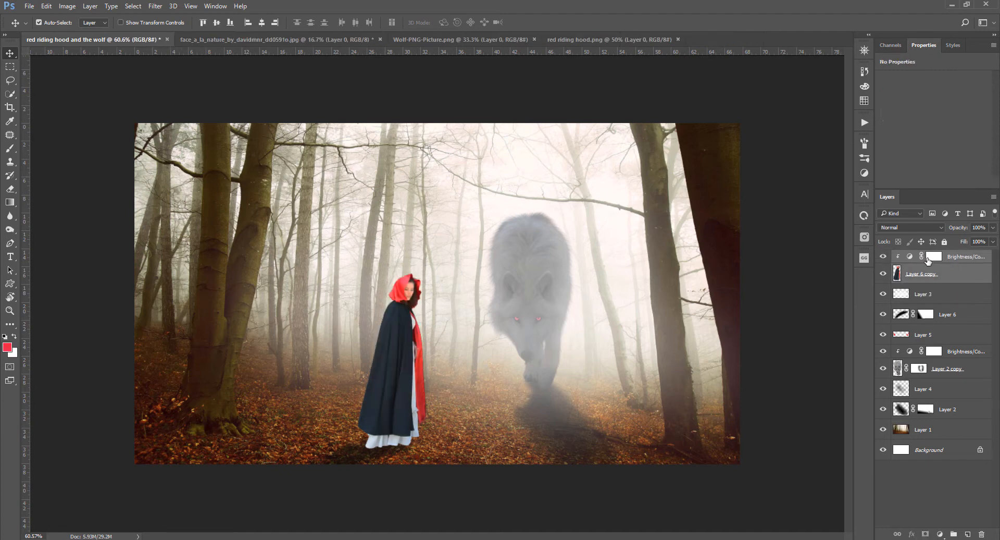
{"action": "left_click", "coordinate": [912, 259]}
{"action": "left_click_drag", "start_coordinate": [927, 110], "coordinate": [933, 111]}
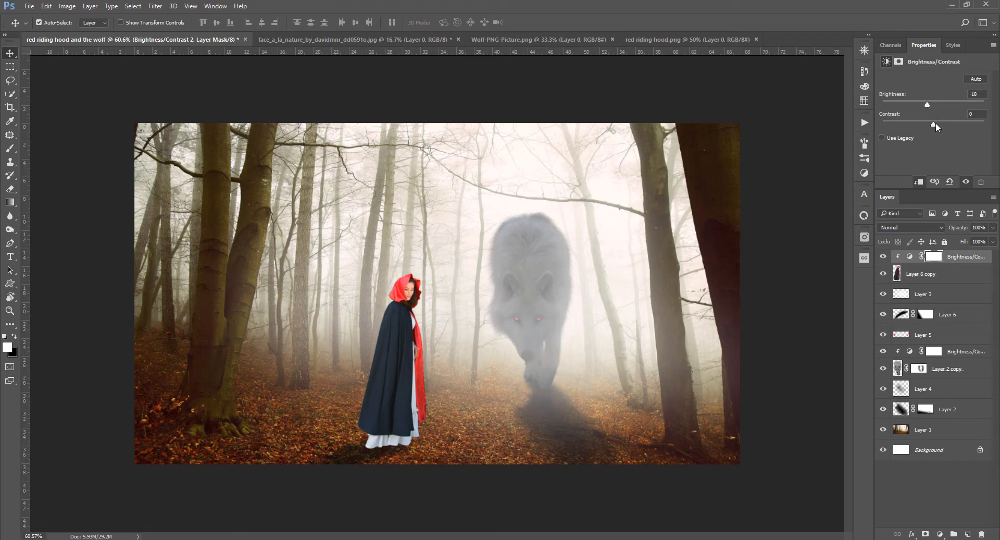
{"action": "mouse_move", "coordinate": [942, 125]}
{"action": "left_mouse_down"}
{"action": "mouse_move", "coordinate": [968, 132]}
{"action": "mouse_move", "coordinate": [931, 130]}
{"action": "mouse_move", "coordinate": [956, 134]}
{"action": "left_mouse_up"}
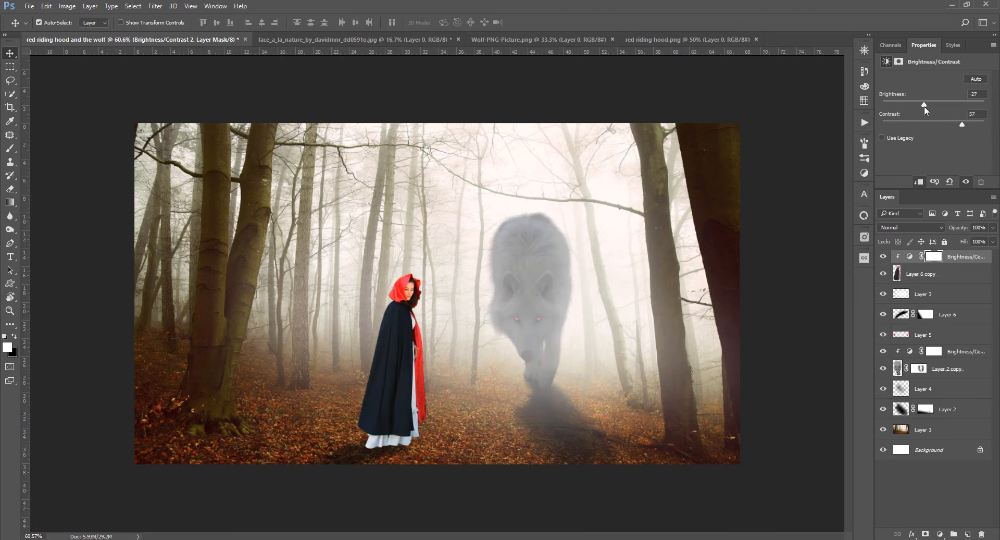
{"action": "left_click_drag", "start_coordinate": [926, 105], "coordinate": [929, 108]}
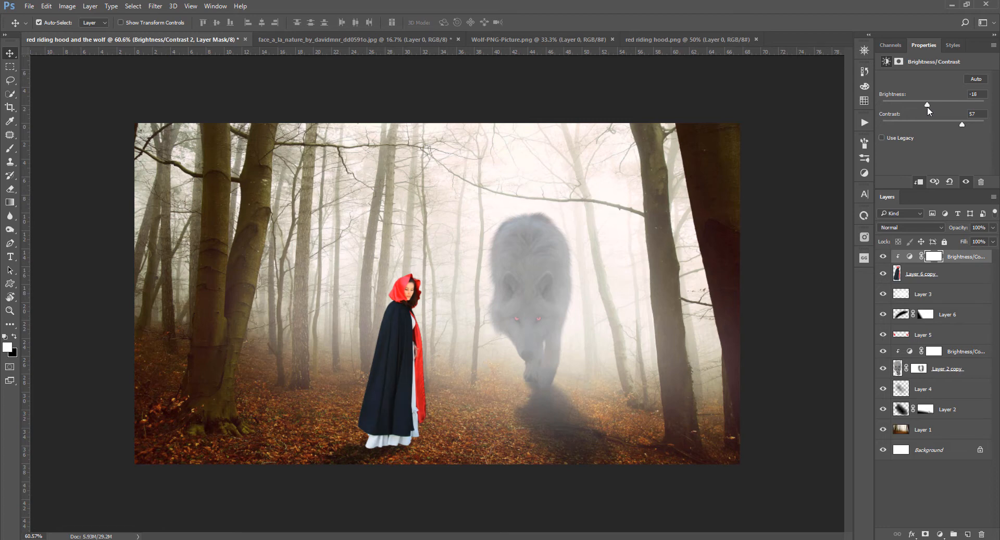
Add a Levels adjustment clipped to the girl and lower its white output level to 68
{"action": "left_click", "coordinate": [940, 534]}
{"action": "left_click", "coordinate": [940, 365]}
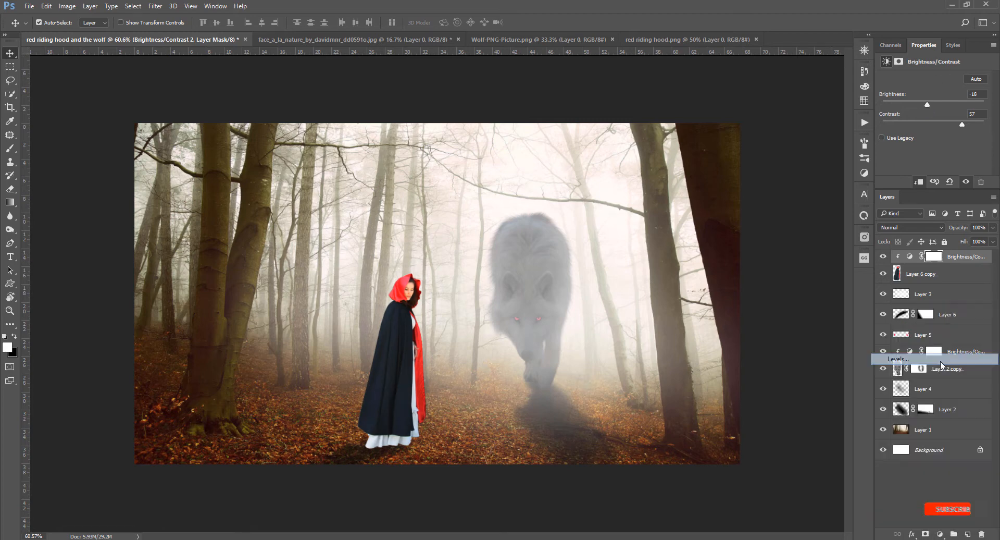
{"action": "left_click", "coordinate": [920, 183]}
{"action": "scroll", "coordinate": [980, 156], "scroll_direction": "down", "scroll_amount": 2}
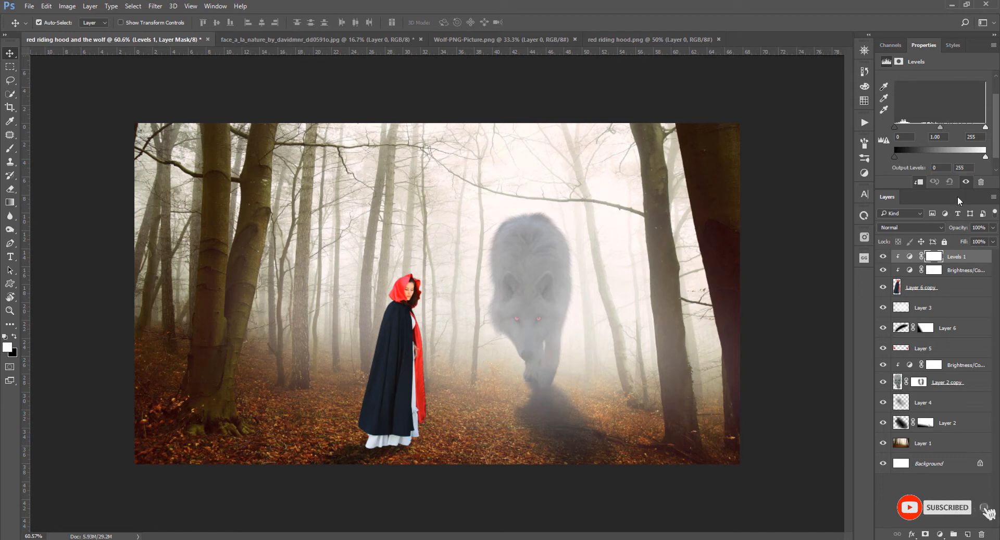
{"action": "left_click_drag", "start_coordinate": [985, 156], "coordinate": [918, 153]}
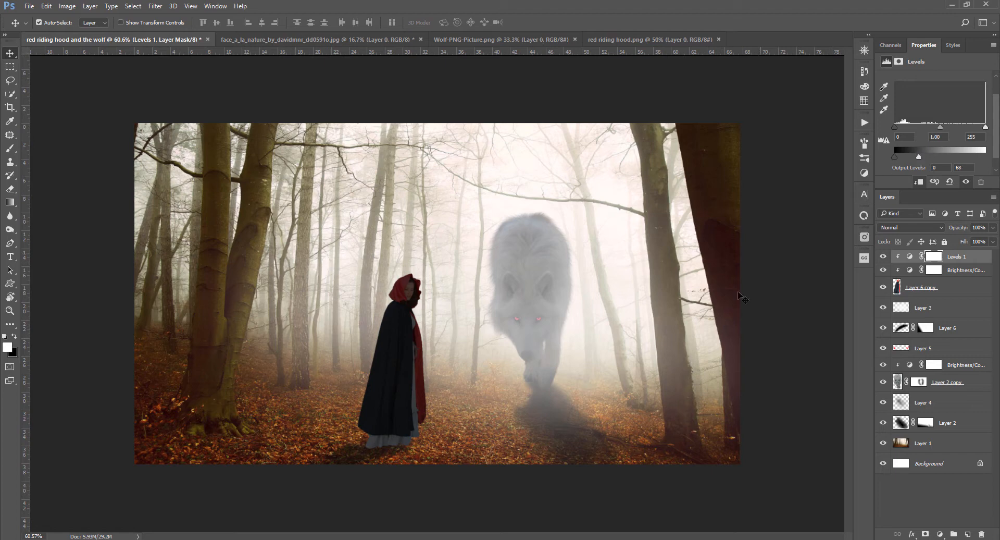
Target the Levels mask and prepare a soft black brush, 2 px in size, at 50% opacity
{"action": "left_click", "coordinate": [929, 258]}
{"action": "key", "text": "b"}
{"action": "left_click_drag", "start_coordinate": [471, 330], "coordinate": [444, 328]}
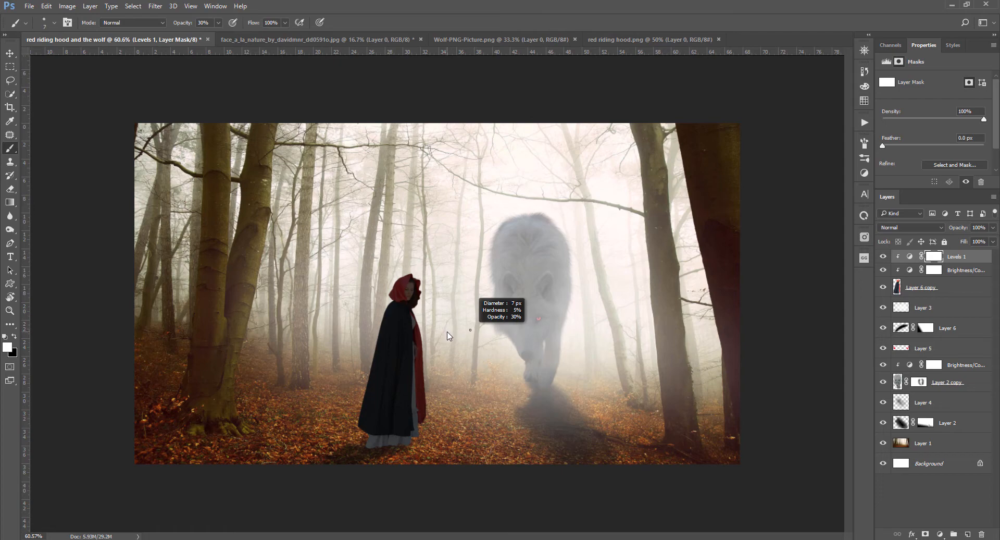
{"action": "scroll", "coordinate": [449, 336], "scroll_direction": "up", "scroll_amount": 3}
{"action": "key", "text": "x"}
{"action": "key", "text": "0"}
{"action": "right_click", "coordinate": [468, 297]}
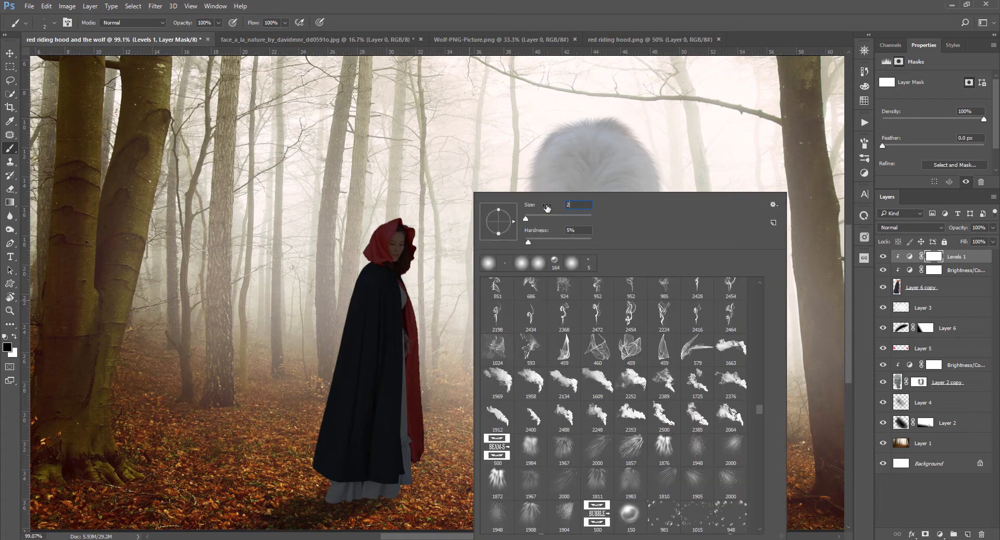
{"action": "key", "text": "Return"}
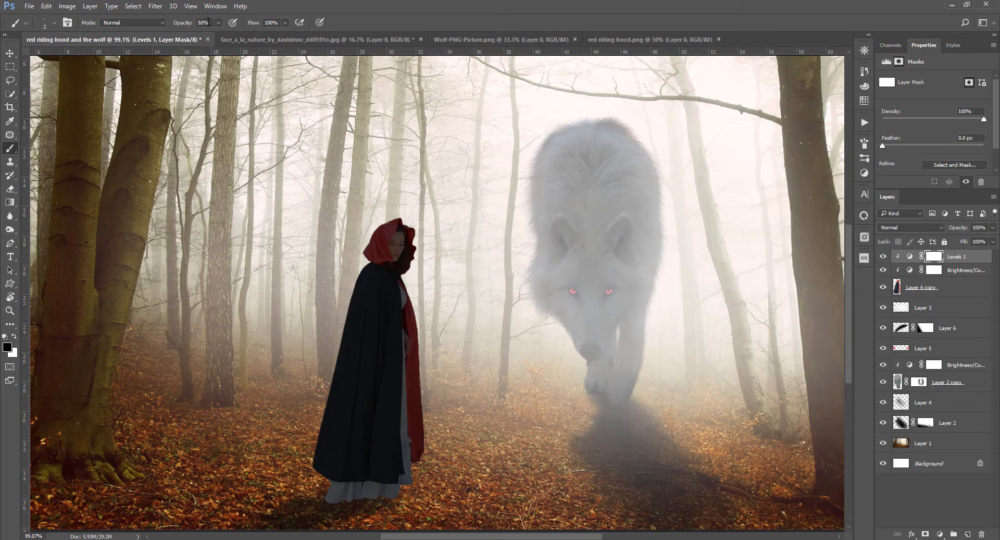
Draw a Pen tool path down the outer edge of the red cloak lining, from the neck to the hem
{"action": "key", "text": "p"}
{"action": "scroll", "coordinate": [401, 293], "scroll_direction": "up", "scroll_amount": 4}
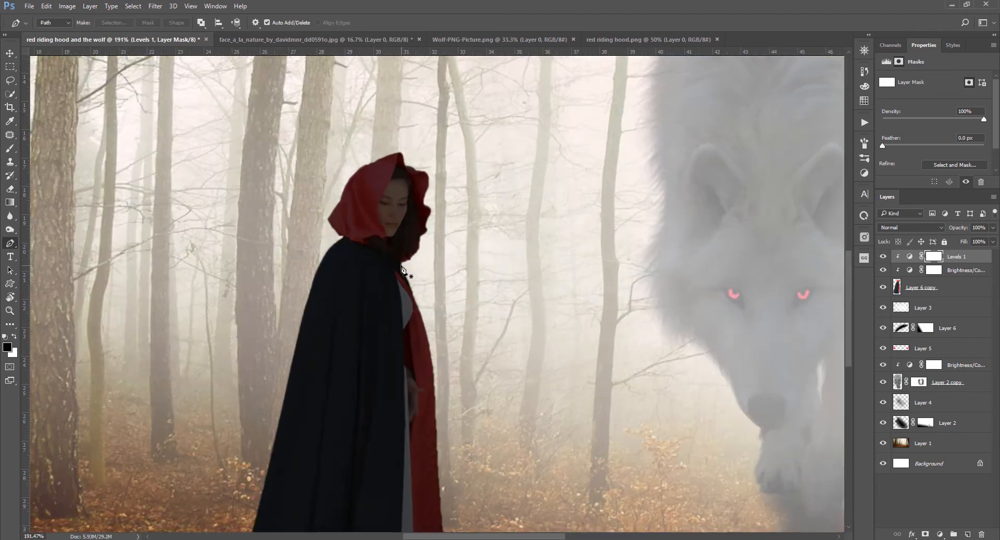
{"action": "left_click", "coordinate": [400, 266]}
{"action": "left_click_drag", "start_coordinate": [433, 361], "coordinate": [432, 382]}
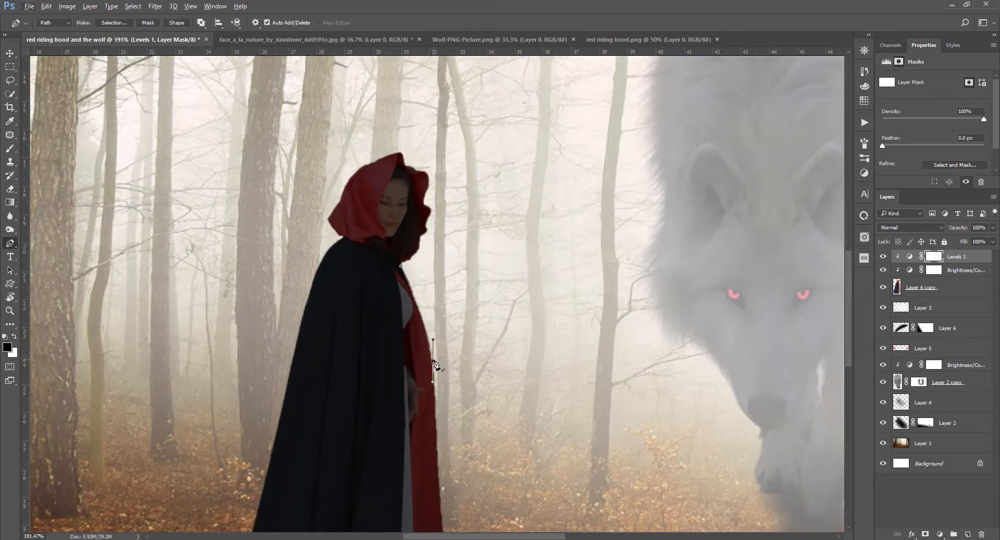
{"action": "left_click", "coordinate": [432, 361], "text": "alt"}
{"action": "scroll", "coordinate": [428, 396], "scroll_direction": "down", "scroll_amount": 3}
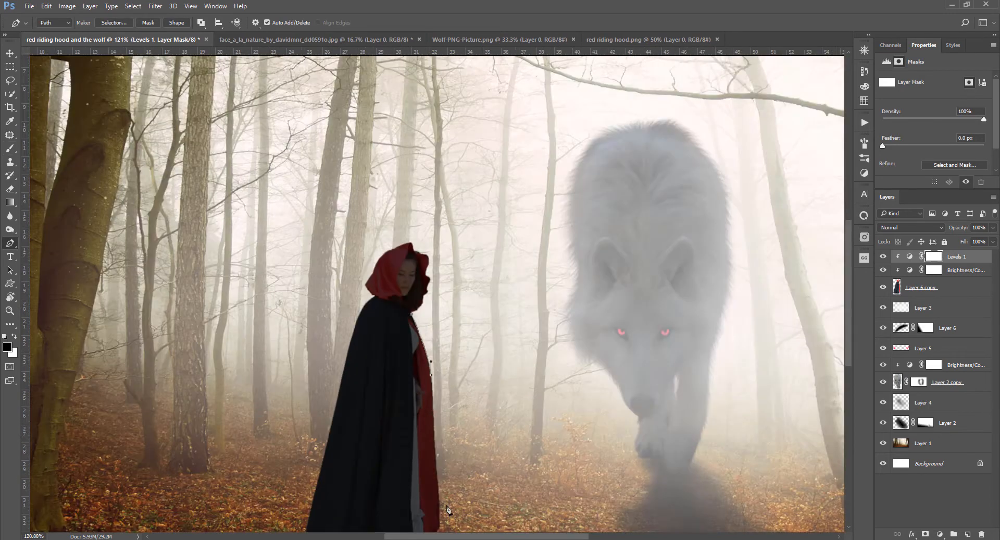
{"action": "scroll", "coordinate": [447, 502], "scroll_direction": "up", "scroll_amount": 3}
{"action": "left_click_drag", "start_coordinate": [429, 428], "coordinate": [429, 443]}
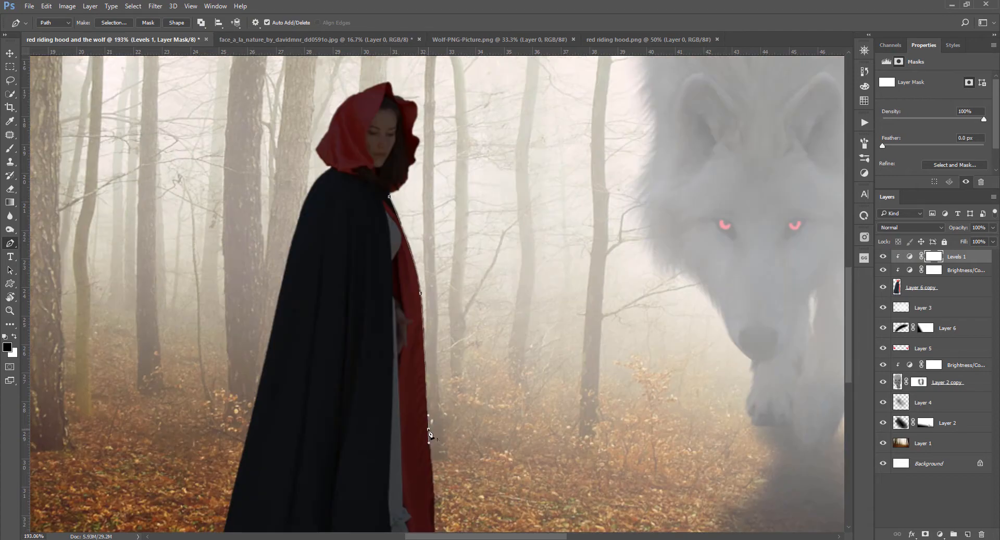
{"action": "scroll", "coordinate": [429, 434], "scroll_direction": "down", "scroll_amount": 3}
{"action": "scroll", "coordinate": [439, 503], "scroll_direction": "up", "scroll_amount": 3}
{"action": "left_click_drag", "start_coordinate": [439, 502], "coordinate": [439, 514]}
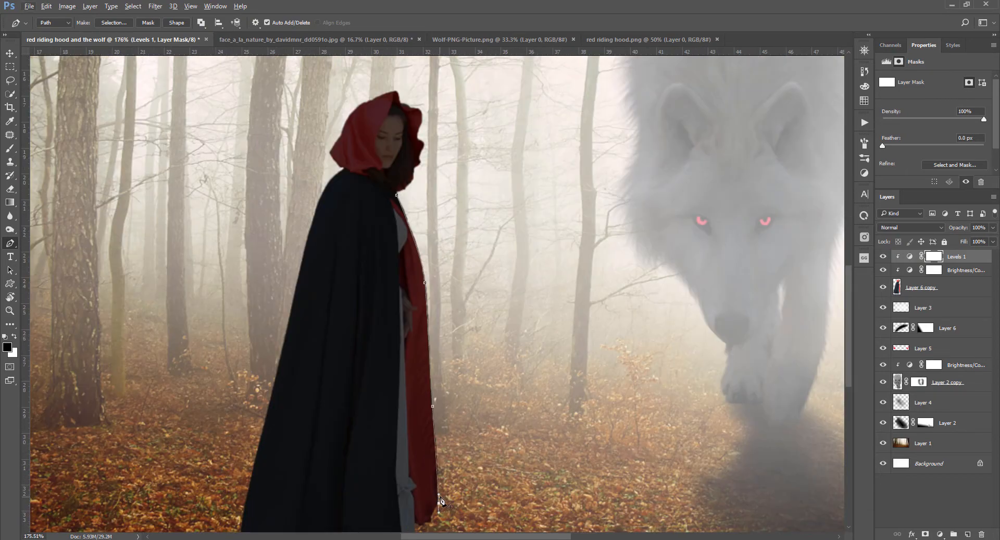
Stroke the path with the brush on the Levels mask to add a thin rim light along the cloak
{"action": "right_click", "coordinate": [440, 504]}
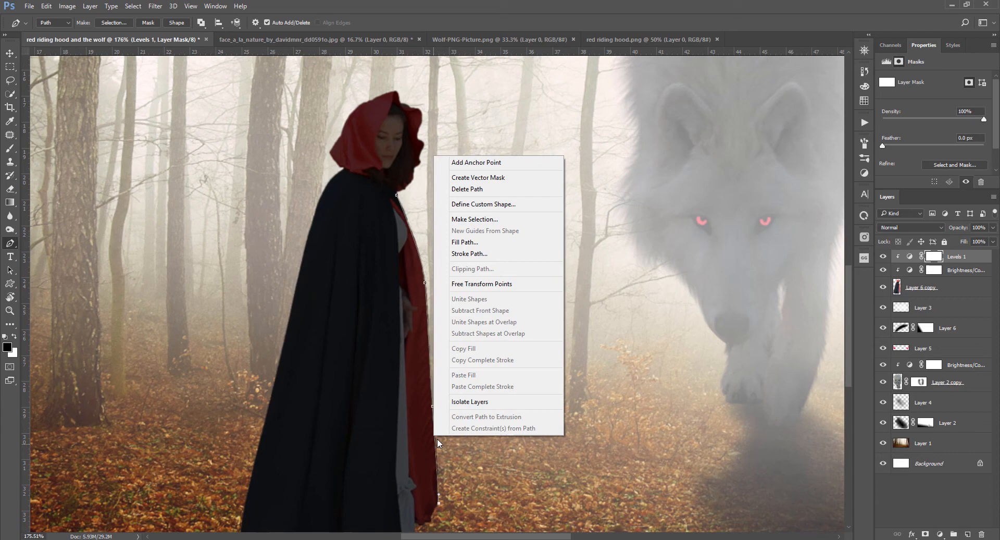
{"action": "left_click", "coordinate": [471, 253]}
{"action": "key", "text": "b"}
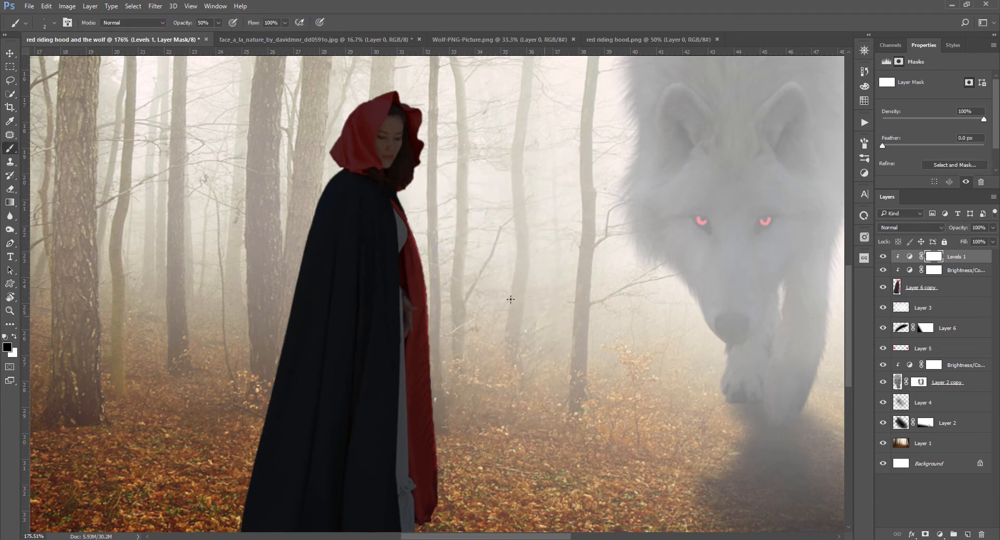
Raise the brush opacity to 80%, then draw and stroke a short path along the red lining's upper edge below the neck
{"action": "right_click", "coordinate": [516, 193]}
{"action": "left_click", "coordinate": [218, 7]}
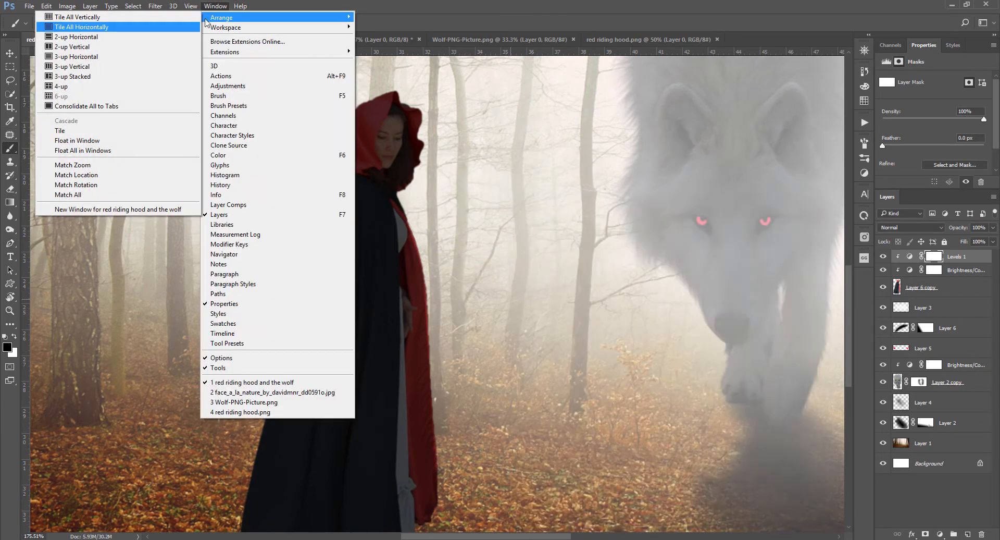
{"action": "left_click", "coordinate": [201, 24]}
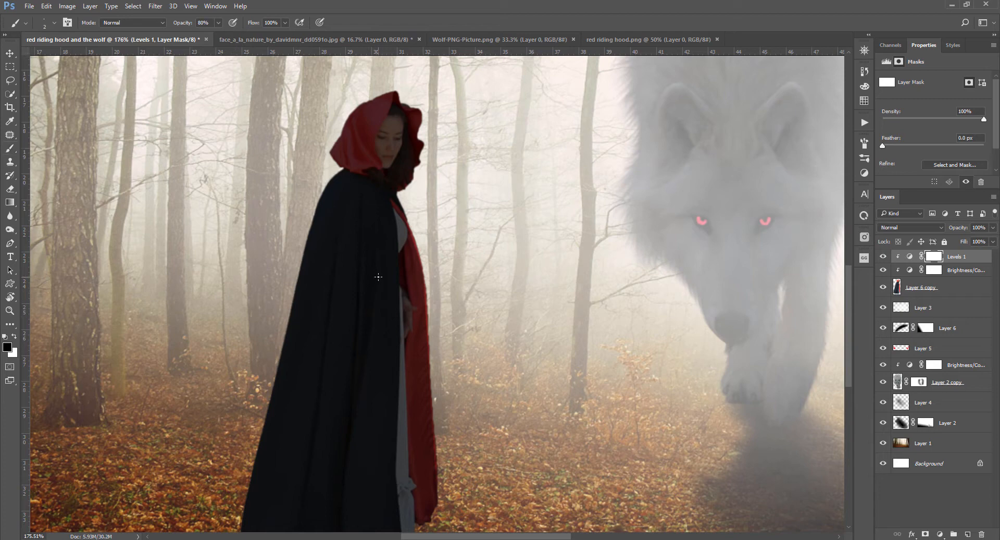
{"action": "key", "text": "p"}
{"action": "left_click", "coordinate": [396, 193]}
{"action": "left_click_drag", "start_coordinate": [422, 267], "coordinate": [423, 281]}
{"action": "right_click", "coordinate": [423, 281]}
{"action": "left_click", "coordinate": [468, 360]}
{"action": "key", "text": "Return"}
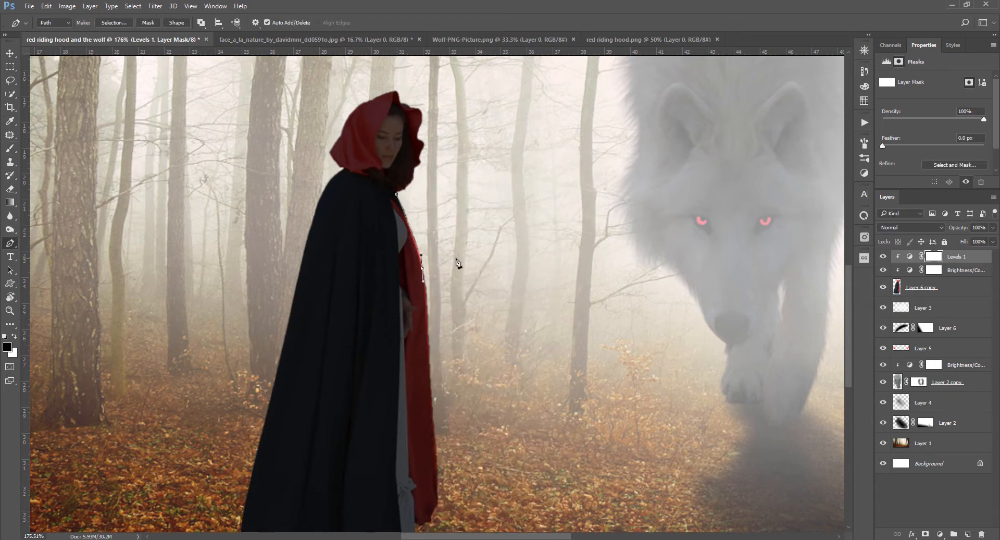
Draw a path along the red lining's edge from waist height to the hem and stroke it with the brush
{"action": "scroll", "coordinate": [447, 301], "scroll_direction": "down", "scroll_amount": 3}
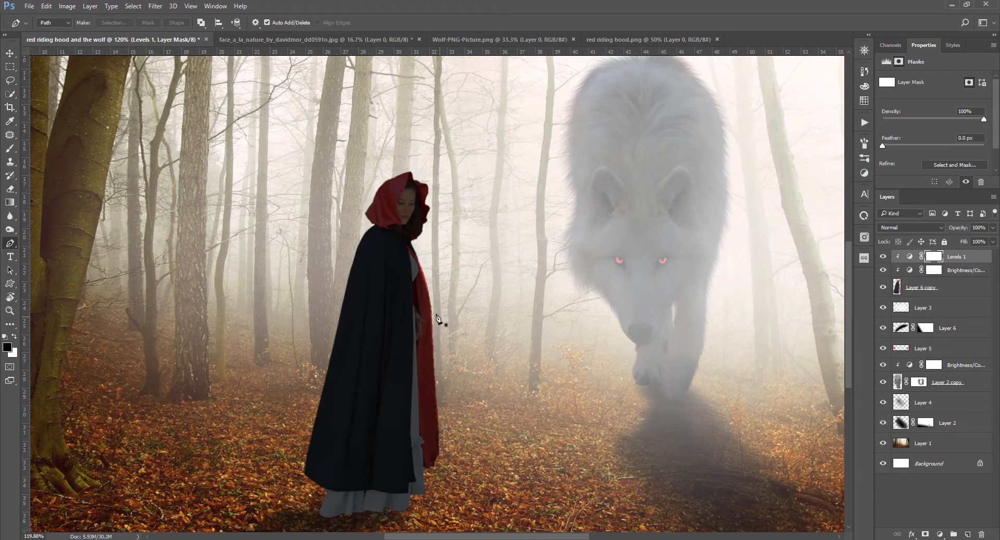
{"action": "left_click", "coordinate": [428, 292]}
{"action": "left_click_drag", "start_coordinate": [439, 453], "coordinate": [437, 466]}
{"action": "right_click", "coordinate": [437, 465]}
{"action": "left_click", "coordinate": [501, 241]}
{"action": "key", "text": "Return"}
Draw a path along the lower part of the red lining's outer edge down to the hem and stroke it
{"action": "scroll", "coordinate": [432, 306], "scroll_direction": "up", "scroll_amount": 3}
{"action": "left_click", "coordinate": [435, 373]}
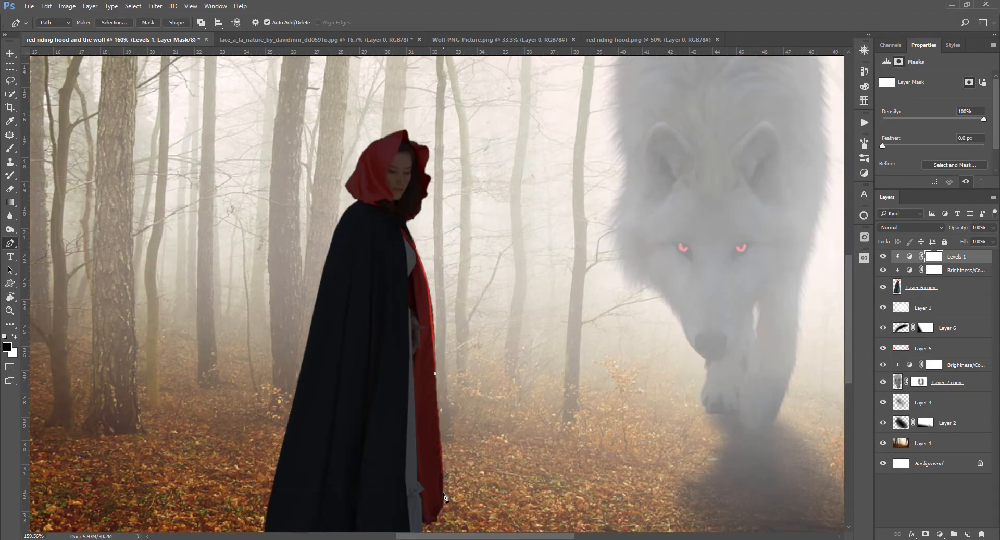
{"action": "left_click_drag", "start_coordinate": [443, 492], "coordinate": [443, 502]}
{"action": "right_click", "coordinate": [437, 451]}
{"action": "left_click", "coordinate": [465, 268]}
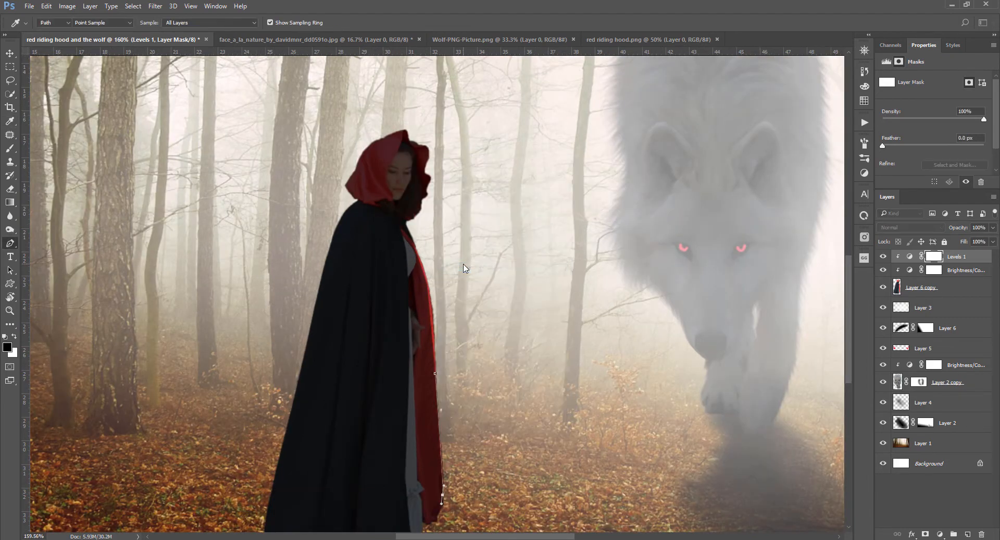
{"action": "key", "text": "Return"}
{"action": "key", "text": "Return"}
Draw a path from the hood's peak along its front edge facing the wolf and stroke it with the brush
{"action": "scroll", "coordinate": [418, 364], "scroll_direction": "down", "scroll_amount": 2}
{"action": "scroll", "coordinate": [427, 148], "scroll_direction": "up", "scroll_amount": 3}
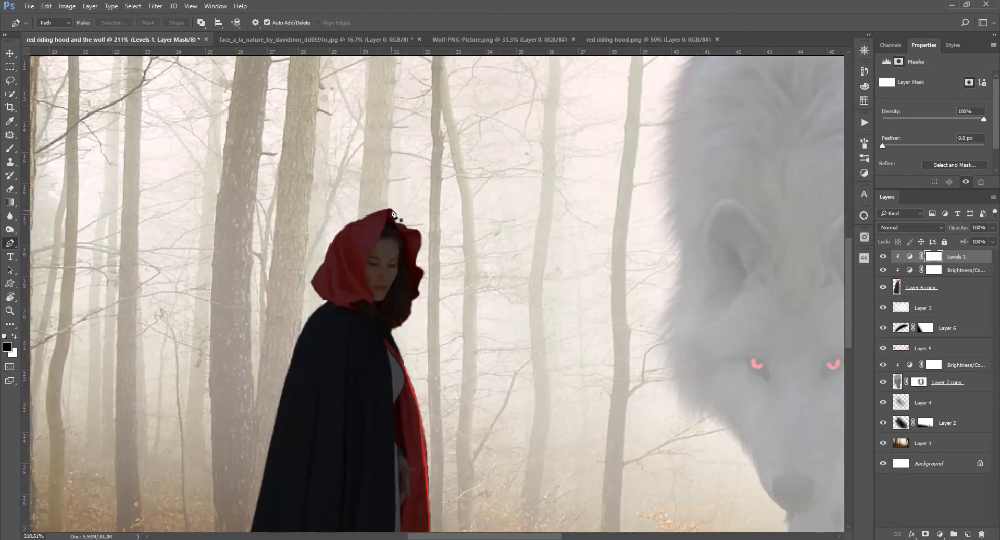
{"action": "left_click", "coordinate": [391, 209]}
{"action": "left_click_drag", "start_coordinate": [421, 242], "coordinate": [420, 258]}
{"action": "right_click", "coordinate": [419, 237]}
{"action": "left_click", "coordinate": [453, 334]}
{"action": "key", "text": "Return"}
{"action": "key", "text": "Return"}
Draw a curved path over the crown of the hood up to its peak and stroke it with the brush
{"action": "left_click", "coordinate": [348, 223]}
{"action": "left_click_drag", "start_coordinate": [390, 210], "coordinate": [396, 216]}
{"action": "right_click", "coordinate": [351, 224], "text": "ctrl"}
{"action": "right_click", "coordinate": [383, 211]}
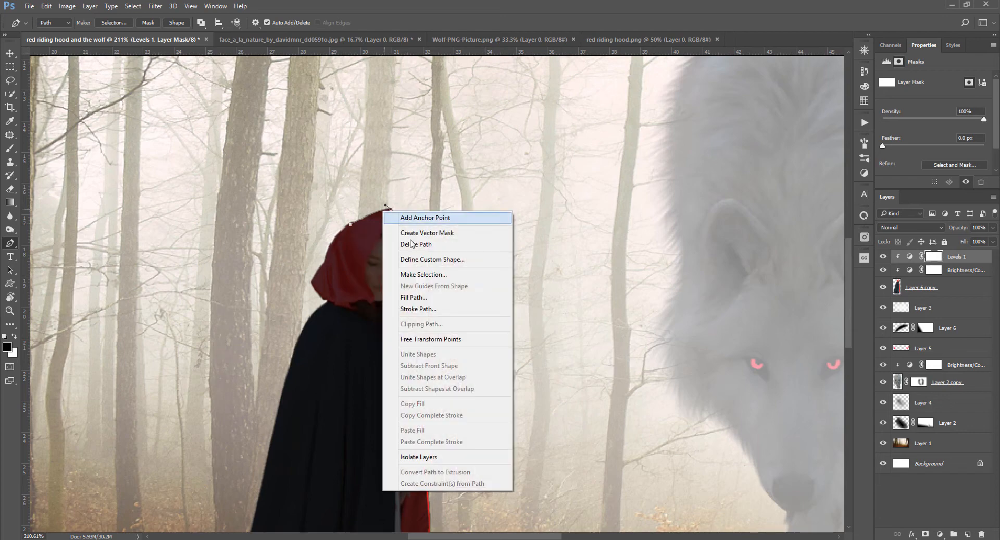
{"action": "left_click", "coordinate": [420, 308]}
{"action": "key", "text": "Return"}
{"action": "key", "text": "Return"}
Draw a short path down the grey dress edge just below the red lining and stroke it with the brush
{"action": "scroll", "coordinate": [420, 305], "scroll_direction": "down", "scroll_amount": 10}
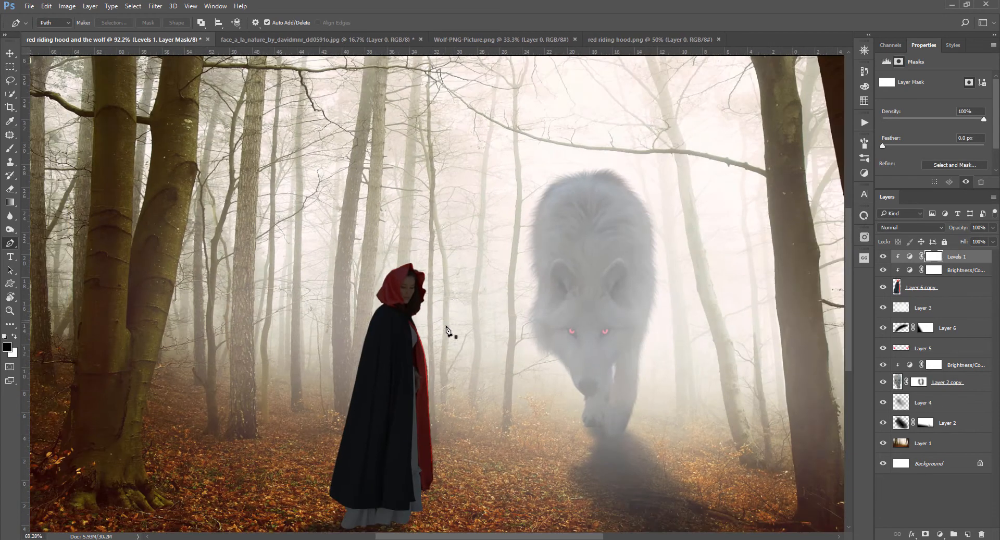
{"action": "scroll", "coordinate": [418, 470], "scroll_direction": "up", "scroll_amount": 9}
{"action": "left_click", "coordinate": [410, 452]}
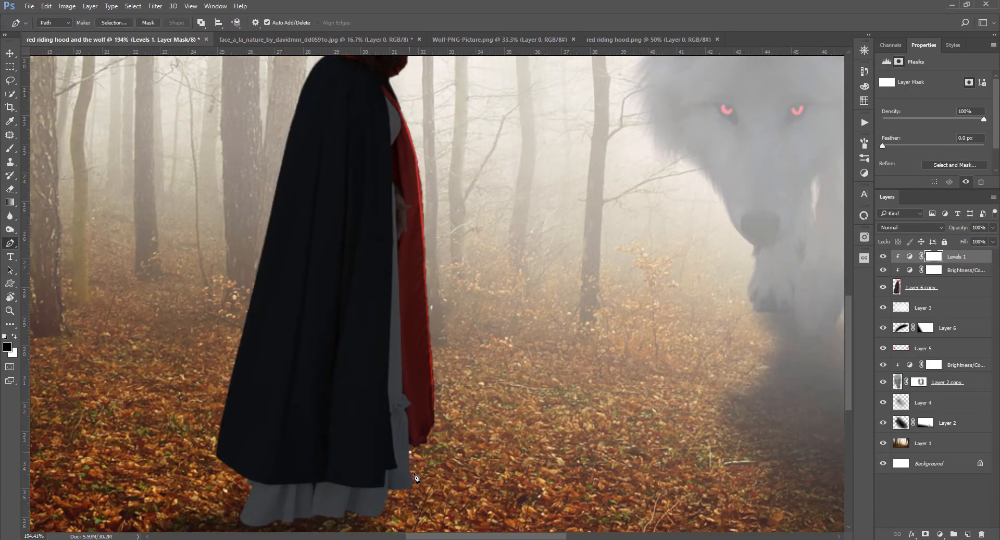
{"action": "left_click", "coordinate": [412, 487]}
{"action": "right_click", "coordinate": [414, 488]}
{"action": "left_click", "coordinate": [449, 308]}
{"action": "key", "text": "Return"}
{"action": "key", "text": "Return"}
{"action": "scroll", "coordinate": [427, 445], "scroll_direction": "down", "scroll_amount": 2}
{"action": "scroll", "coordinate": [426, 444], "scroll_direction": "down", "scroll_amount": 6}
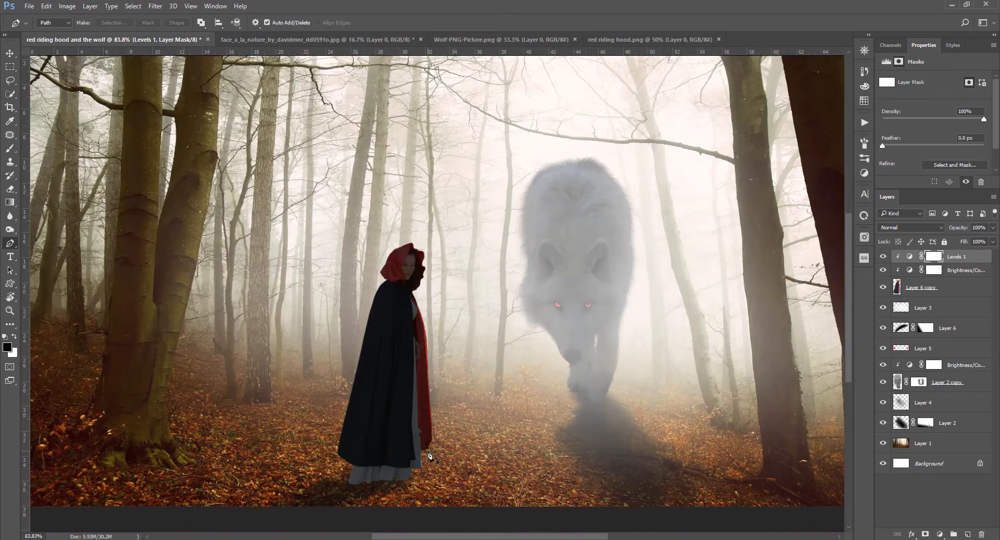
Paint the wolf's Brightness/Contrast mask with a dark brush at 20% opacity along both sides of its body, enlarging the brush to 272 px
{"action": "key", "text": "v"}
{"action": "scroll", "coordinate": [409, 417], "scroll_direction": "up", "scroll_amount": 2}
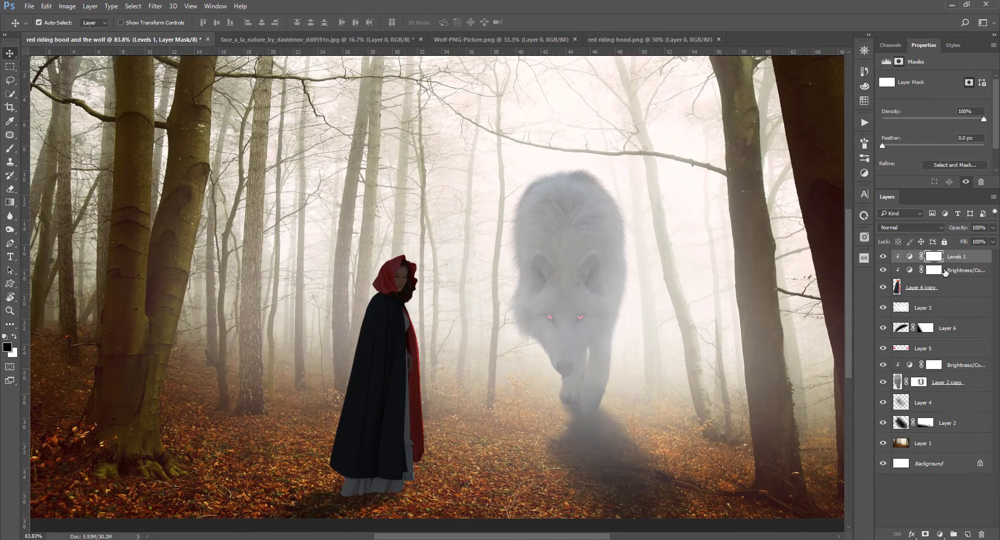
{"action": "left_click", "coordinate": [934, 367]}
{"action": "key", "text": "b"}
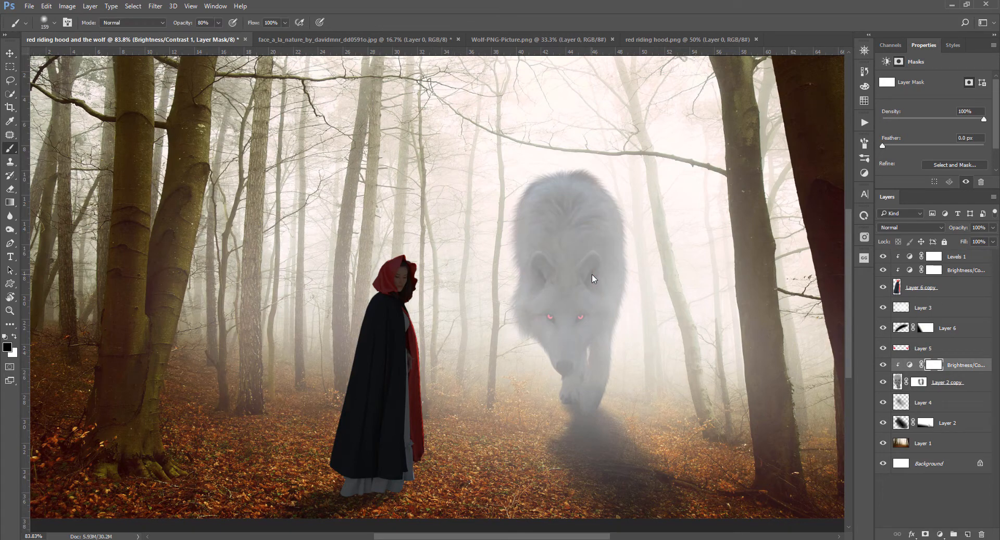
{"action": "key", "text": "2"}
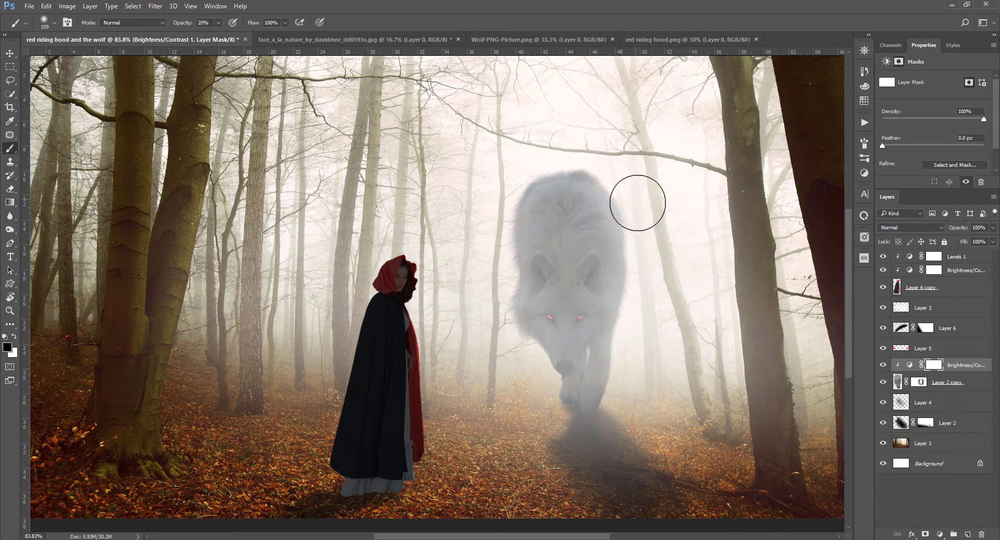
{"action": "mouse_move", "coordinate": [638, 203]}
{"action": "left_mouse_down"}
{"action": "mouse_move", "coordinate": [648, 216]}
{"action": "mouse_move", "coordinate": [648, 310]}
{"action": "mouse_move", "coordinate": [645, 228]}
{"action": "mouse_move", "coordinate": [669, 312]}
{"action": "left_mouse_up"}
{"action": "left_click", "coordinate": [651, 294], "text": "alt"}
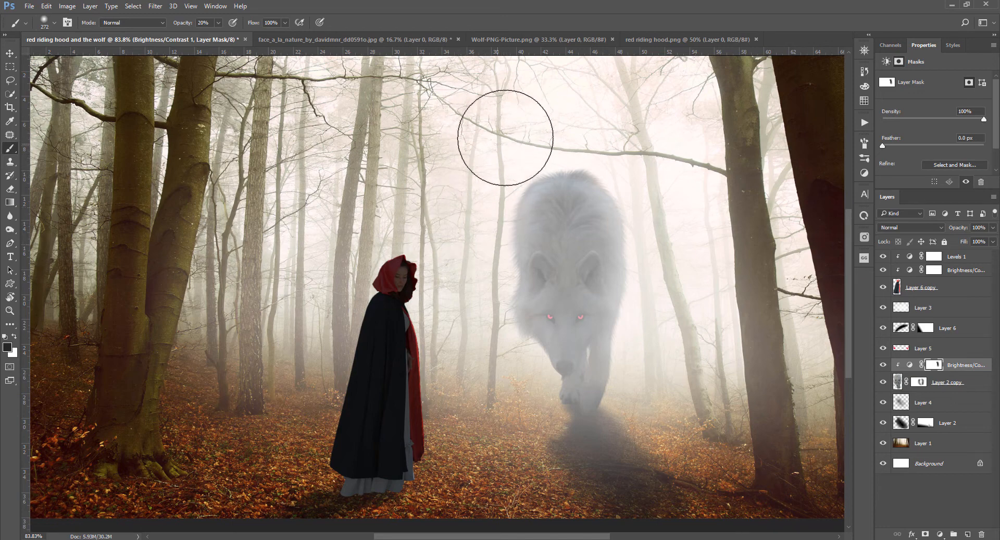
{"action": "mouse_move", "coordinate": [505, 137]}
{"action": "left_mouse_down"}
{"action": "mouse_move", "coordinate": [466, 270]}
{"action": "mouse_move", "coordinate": [478, 368]}
{"action": "left_mouse_up"}
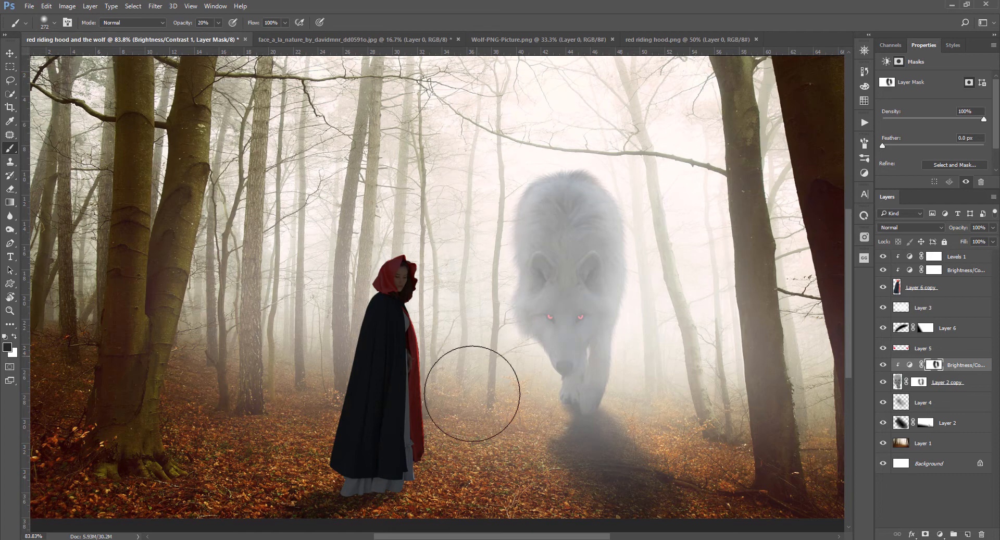
{"action": "scroll", "coordinate": [472, 393], "scroll_direction": "down", "scroll_amount": 3}
{"action": "scroll", "coordinate": [472, 393], "scroll_direction": "up", "scroll_amount": 1}
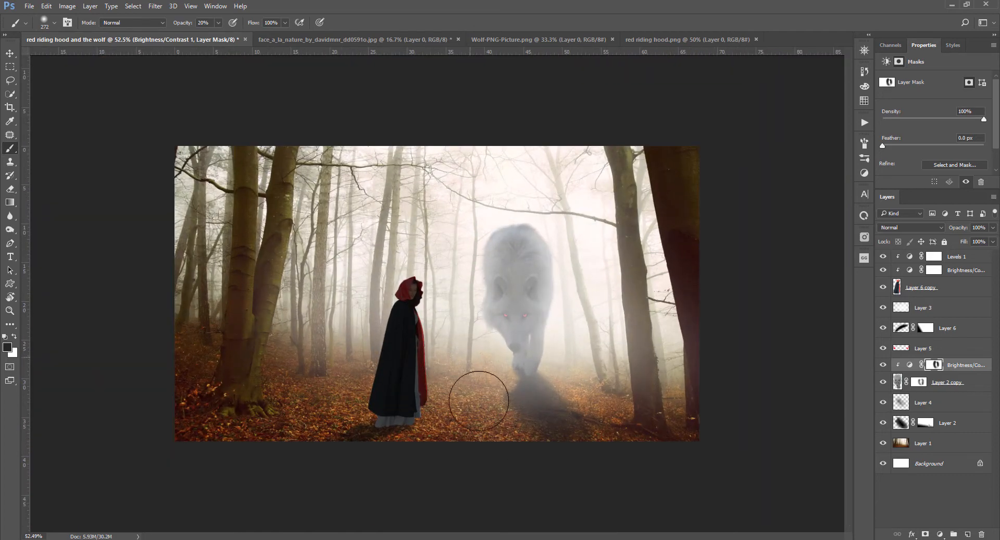
Place the Untitled-41 fog image from the Fog folder in 3-SMOKE-FOG- CLOUD MATERIAL into the composite
{"action": "key", "text": "v"}
{"action": "scroll", "coordinate": [433, 302], "scroll_direction": "up", "scroll_amount": 1}
{"action": "scroll", "coordinate": [432, 303], "scroll_direction": "up", "scroll_amount": 1}
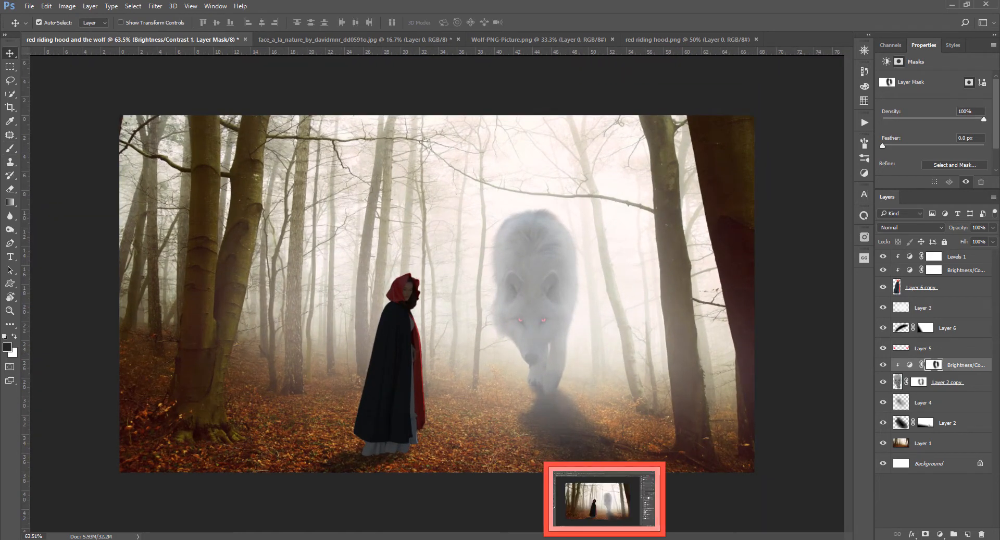
{"action": "key", "text": "alt+Tab"}
{"action": "double_click", "coordinate": [286, 159]}
{"action": "scroll", "coordinate": [431, 288], "scroll_direction": "up", "scroll_amount": 5}
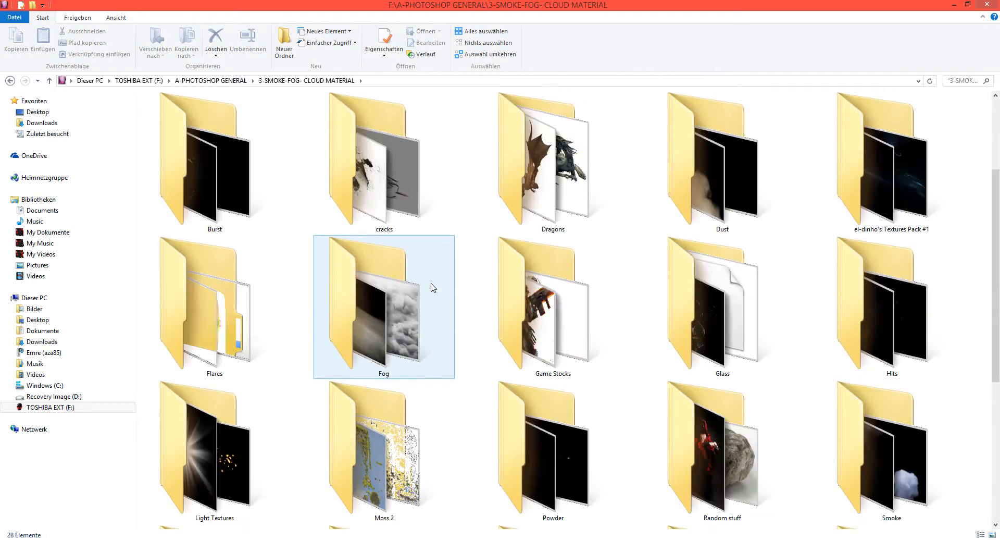
{"action": "double_click", "coordinate": [389, 311]}
{"action": "left_click", "coordinate": [674, 149]}
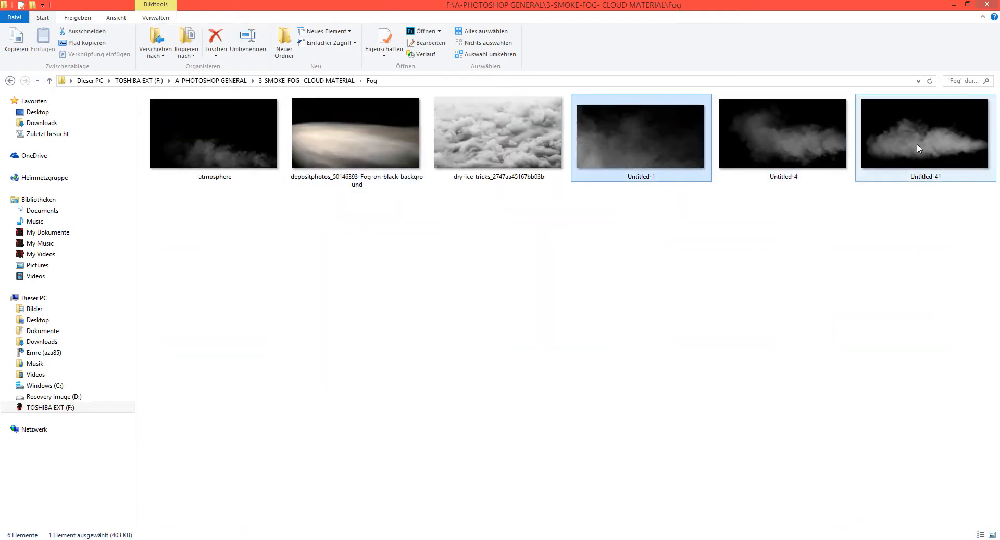
{"action": "left_click_drag", "start_coordinate": [917, 143], "coordinate": [479, 415]}
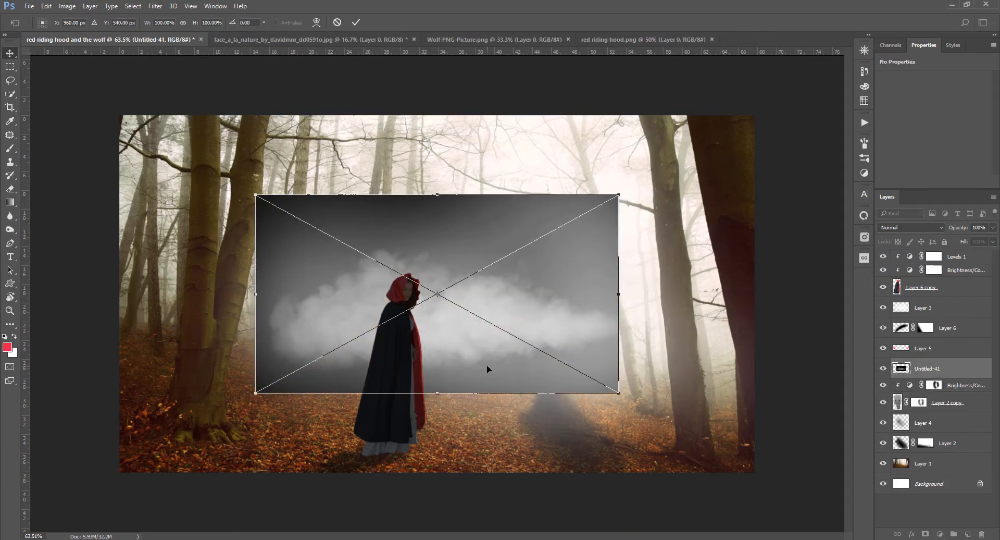
Bring the fog layer to the top of the stack, scale it to about 223%, and position it over the forest floor
{"action": "key", "text": "ctrl+shift+bracketright"}
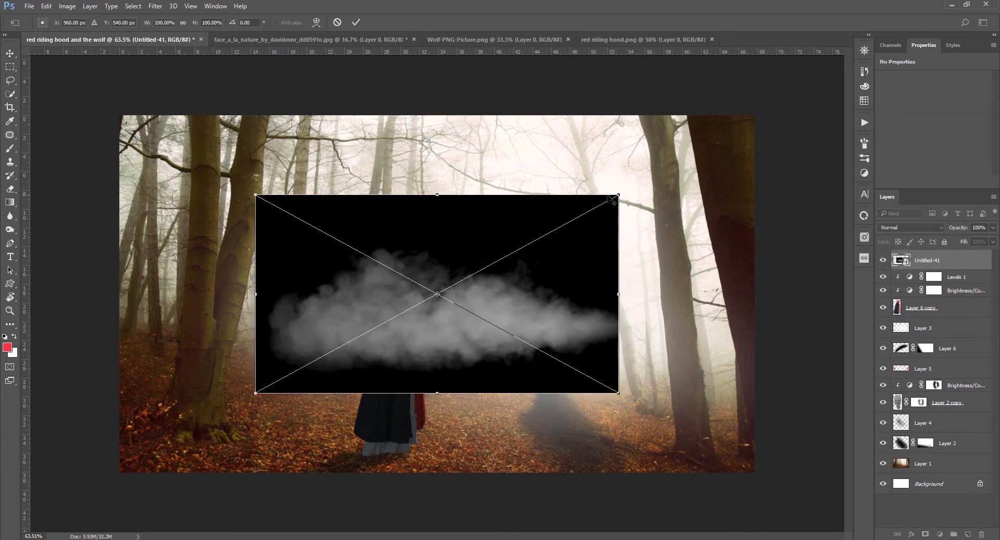
{"action": "left_click_drag", "start_coordinate": [618, 195], "coordinate": [880, 145]}
{"action": "left_click_drag", "start_coordinate": [755, 230], "coordinate": [771, 325]}
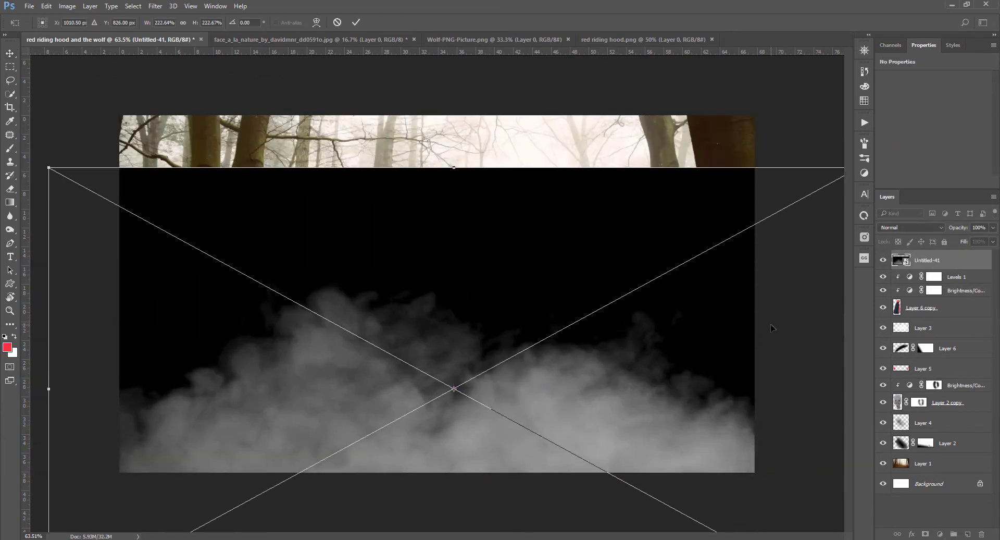
{"action": "key", "text": "Return"}
Set the fog layer to Screen at 61% opacity, enlarge it to about 90 by 50 cm, and shift it left
{"action": "scroll", "coordinate": [924, 225], "scroll_direction": "down", "scroll_amount": 4}
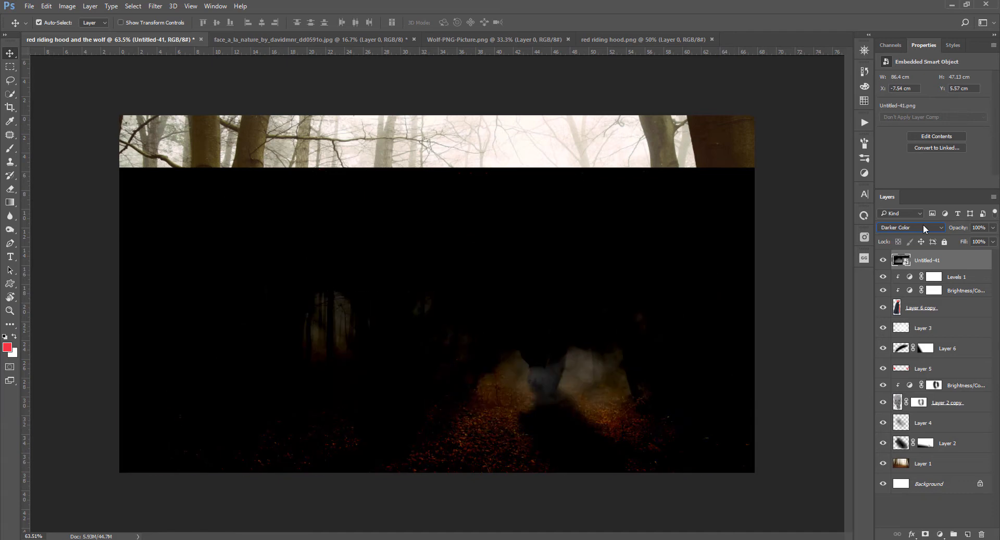
{"action": "left_click_drag", "start_coordinate": [947, 228], "coordinate": [945, 231]}
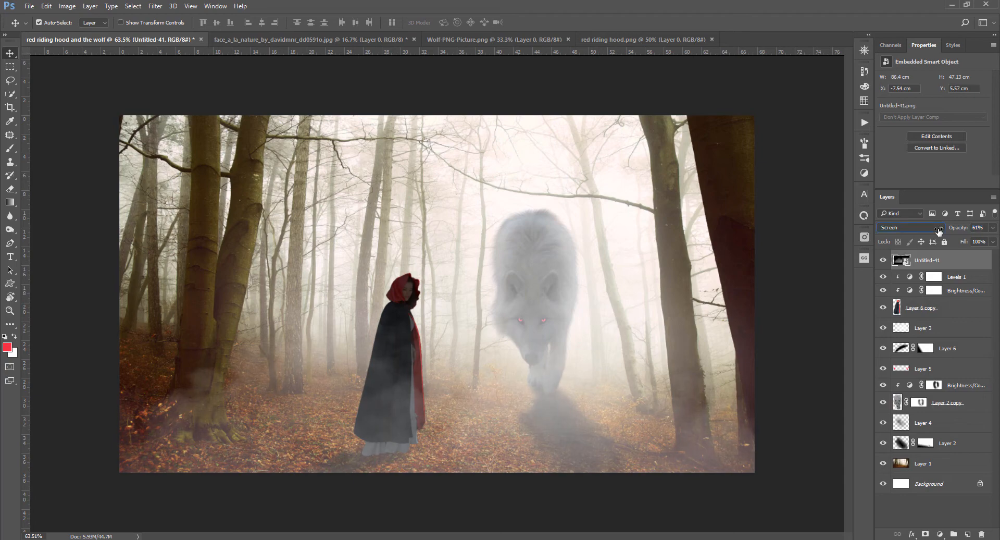
{"action": "key", "text": "ctrl+t"}
{"action": "left_click_drag", "start_coordinate": [49, 167], "coordinate": [14, 143]}
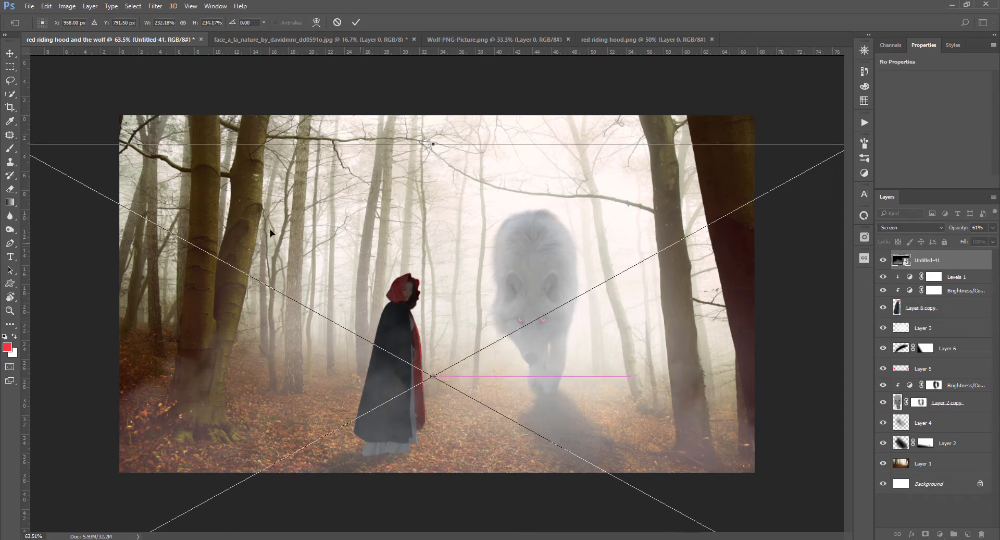
{"action": "left_click_drag", "start_coordinate": [361, 245], "coordinate": [291, 242]}
{"action": "key", "text": "Return"}
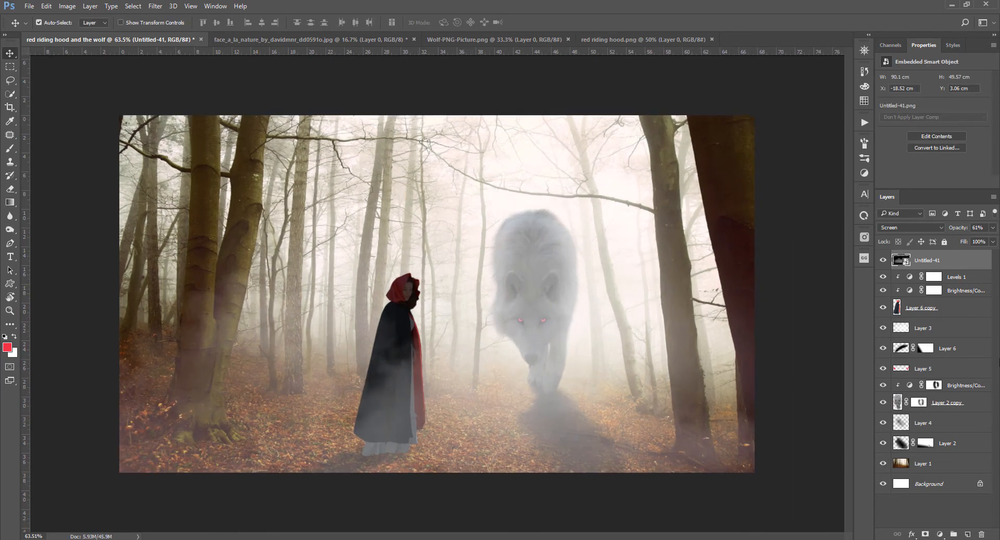
Switch to the file browser and go back up to the A-PHOTOSHOP GENERAL folder
{"action": "key", "text": "alt+Tab"}
{"action": "left_click", "coordinate": [235, 83]}
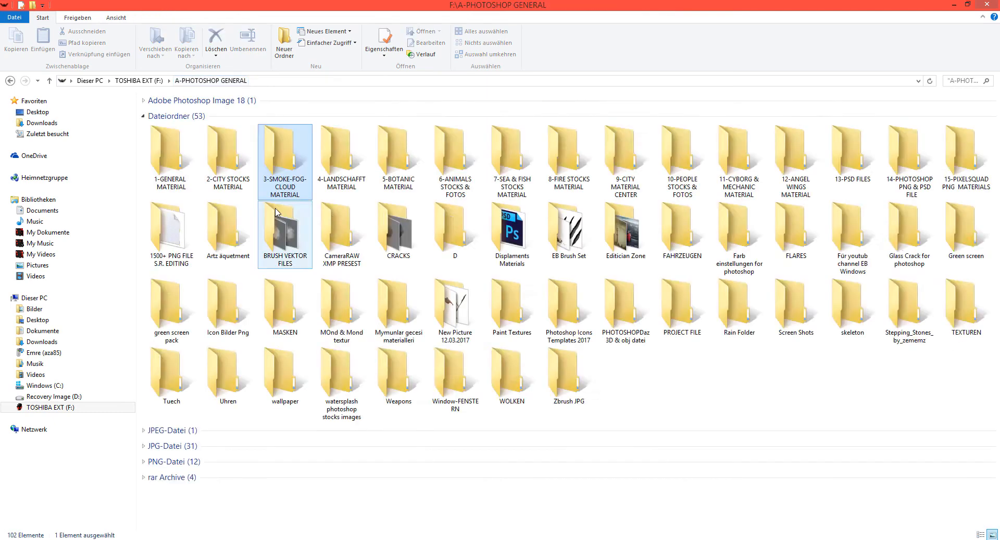
{"action": "double_click", "coordinate": [275, 158]}
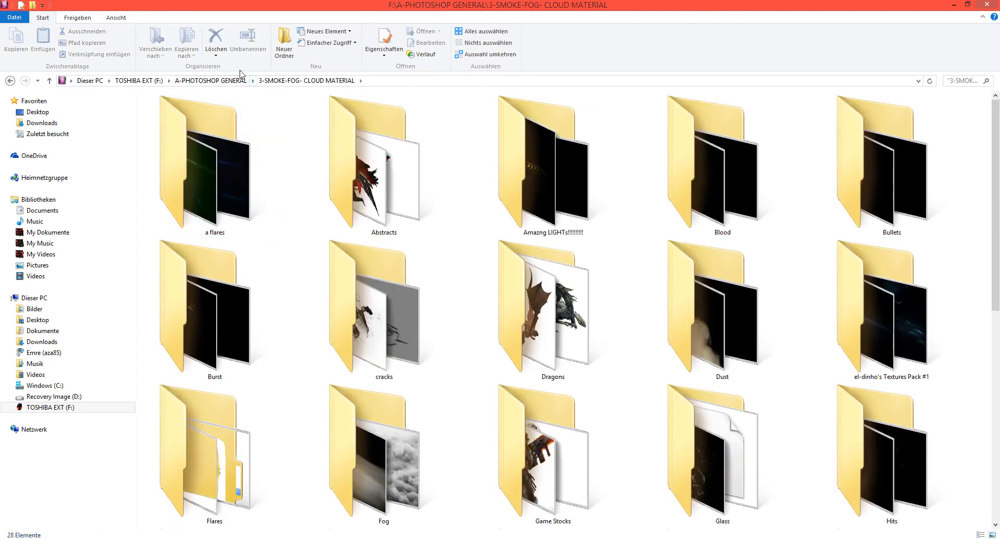
{"action": "left_click", "coordinate": [210, 81]}
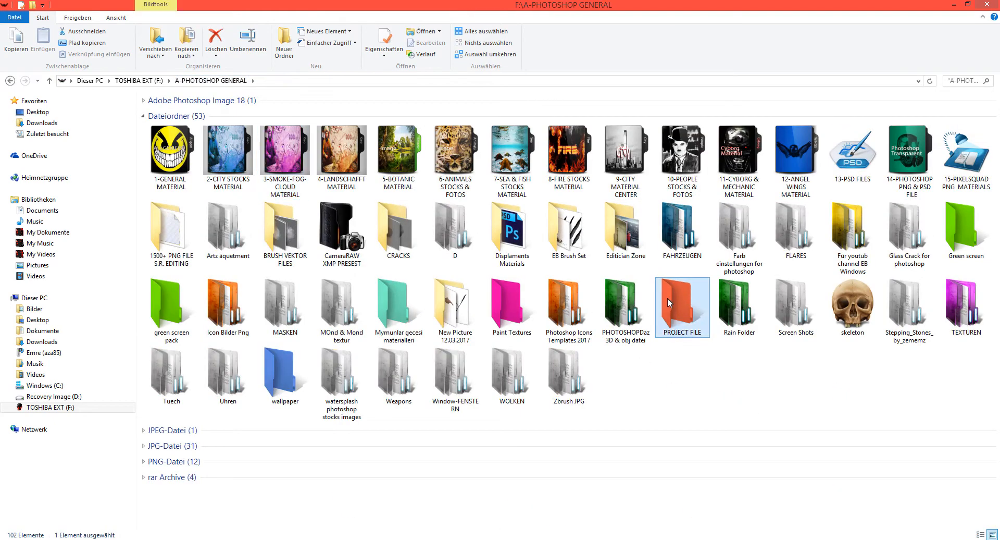
{"action": "double_click", "coordinate": [693, 312]}
{"action": "double_click", "coordinate": [199, 180]}
{"action": "left_click", "coordinate": [219, 81]}
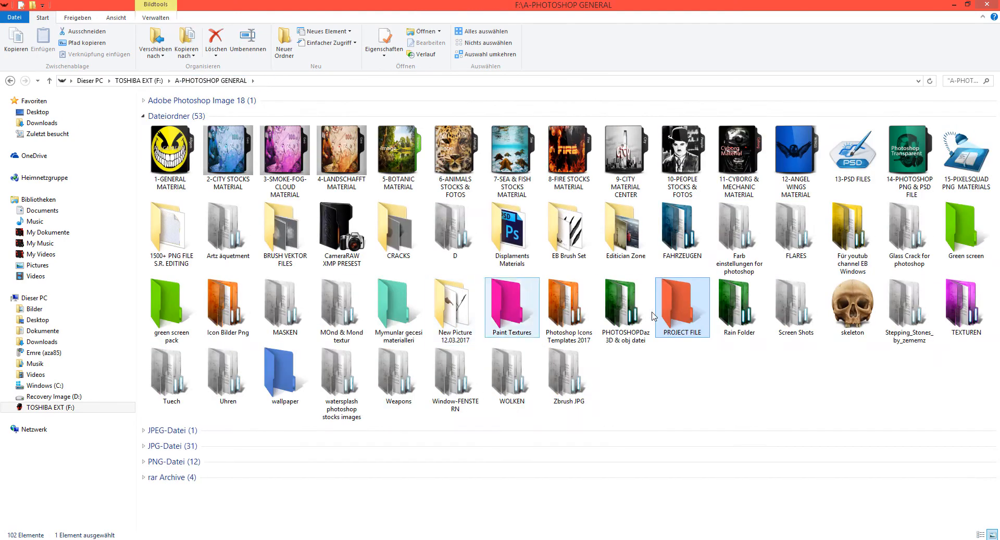
Open Big Blue_00000 from the red riding hood and the wolf folder inside PROJECT FILE in Photoshop
{"action": "double_click", "coordinate": [671, 313]}
{"action": "double_click", "coordinate": [355, 166]}
{"action": "left_click", "coordinate": [177, 132]}
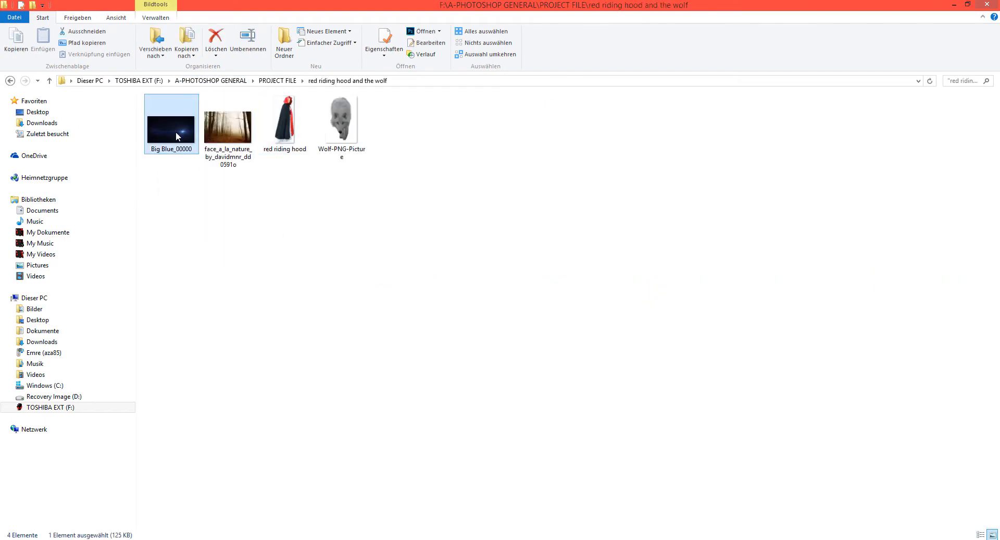
{"action": "double_click", "coordinate": [176, 132]}
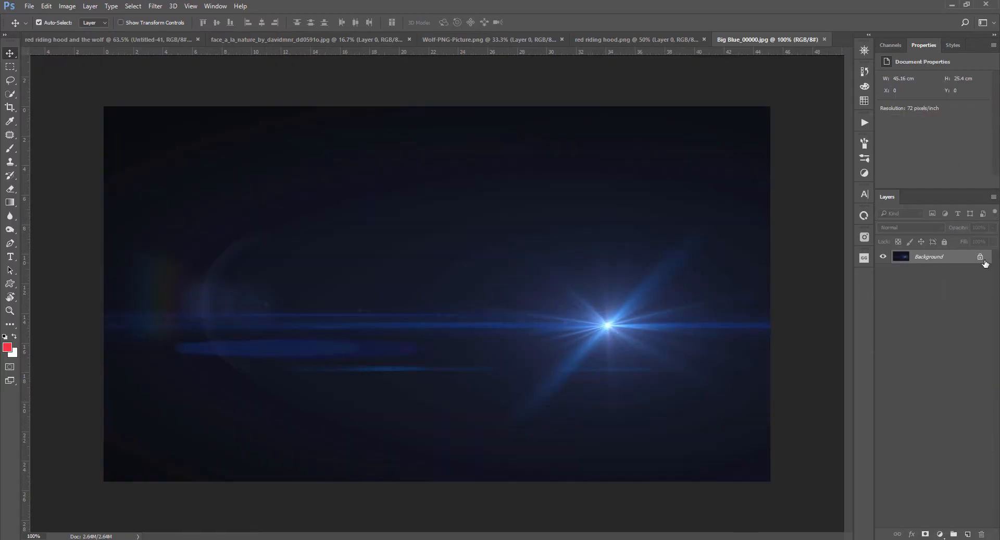
Unlock the flare's background layer and colorize it red with Hue/Saturation at hue 360 and saturation 64
{"action": "left_click", "coordinate": [980, 261]}
{"action": "key", "text": "u"}
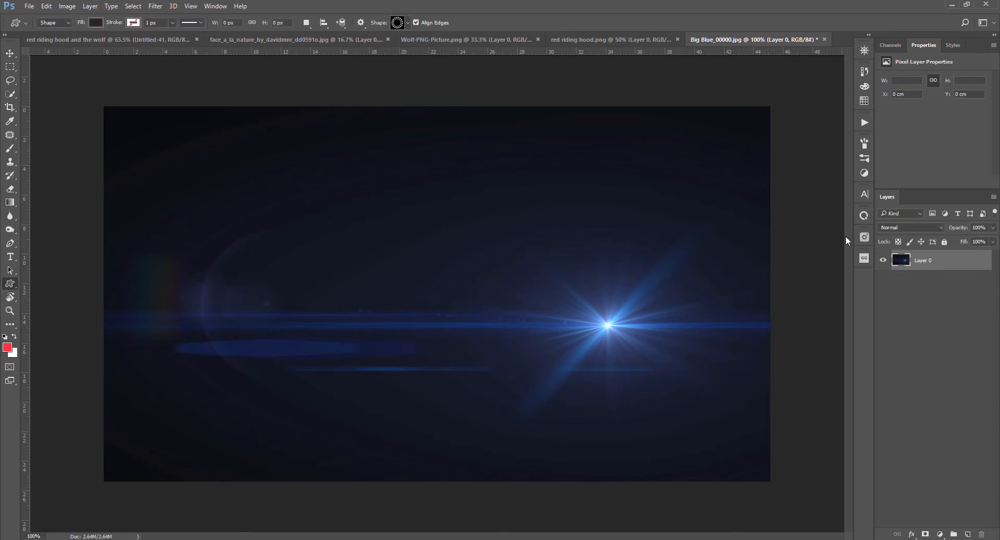
{"action": "key", "text": "ctrl+u"}
{"action": "left_click", "coordinate": [924, 315]}
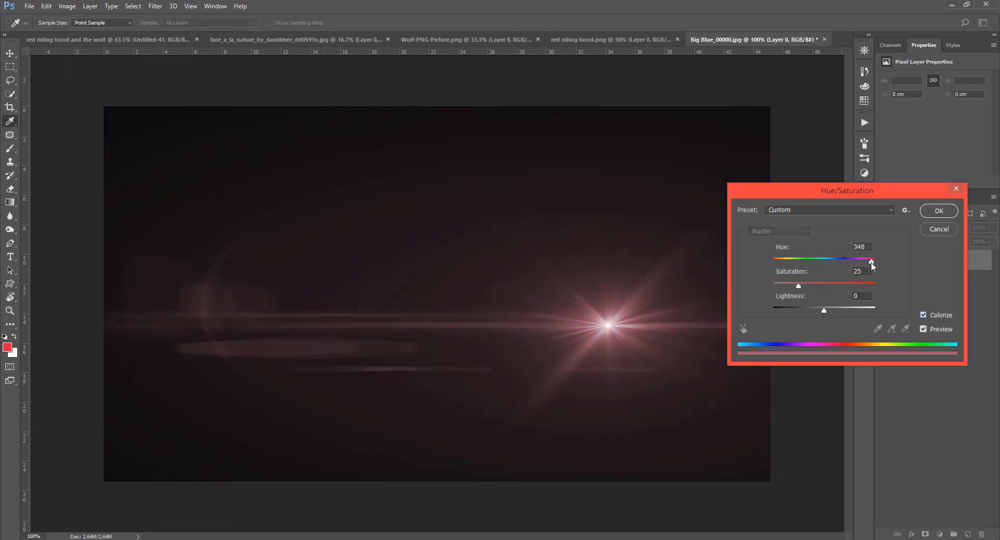
{"action": "mouse_move", "coordinate": [817, 282]}
{"action": "left_mouse_down"}
{"action": "mouse_move", "coordinate": [775, 284]}
{"action": "mouse_move", "coordinate": [829, 291]}
{"action": "left_mouse_up"}
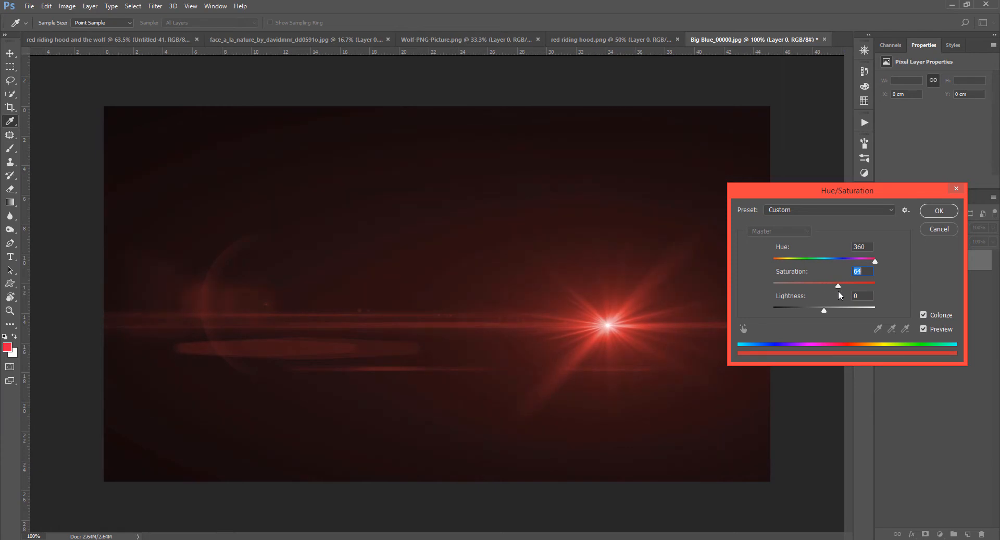
{"action": "left_click", "coordinate": [941, 212]}
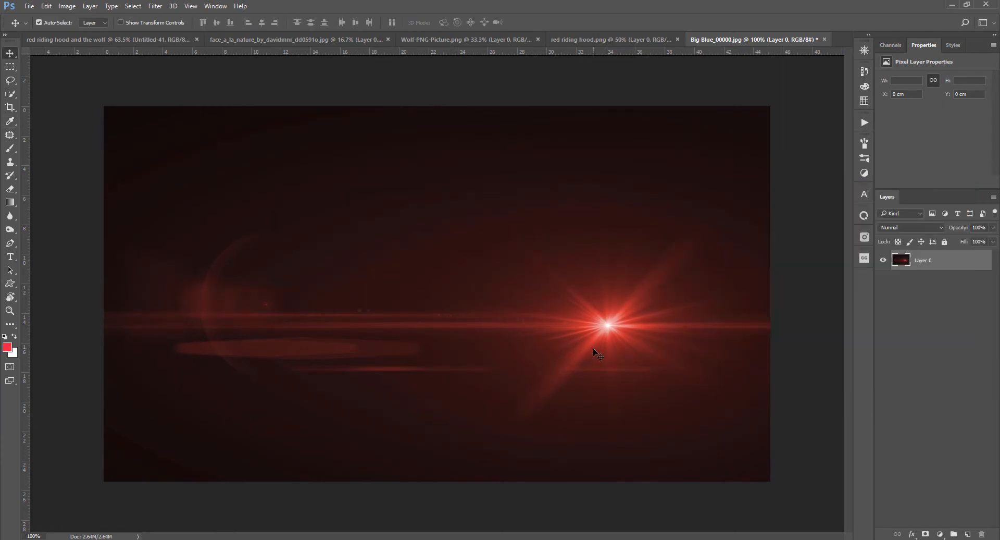
Copy the red flare into the red riding hood and the wolf document, shrink it, and centre its glow on the wolf's right-hand eye
{"action": "left_click_drag", "start_coordinate": [597, 355], "coordinate": [544, 312]}
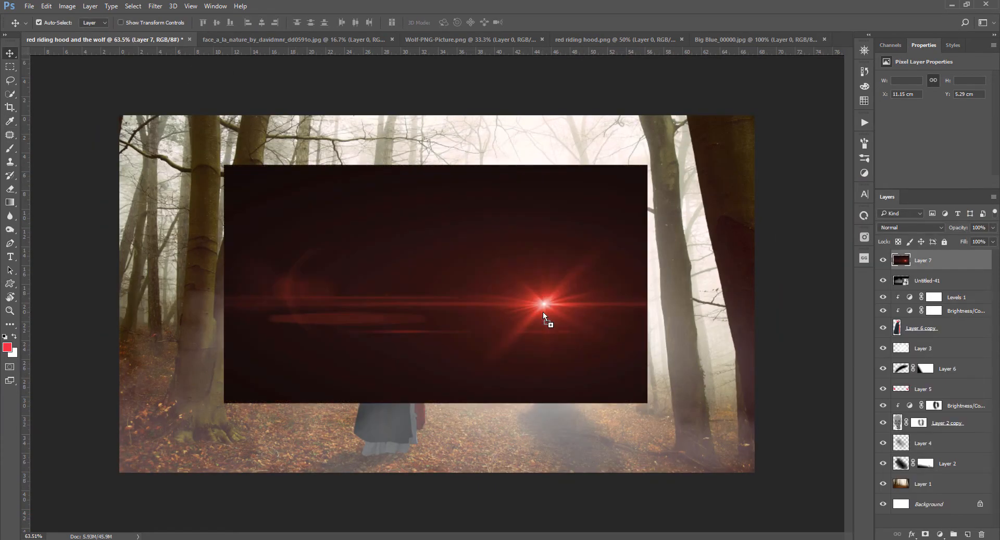
{"action": "key", "text": "ctrl+t"}
{"action": "left_click_drag", "start_coordinate": [647, 164], "coordinate": [546, 340]}
{"action": "scroll", "coordinate": [546, 339], "scroll_direction": "up", "scroll_amount": 4}
{"action": "left_click_drag", "start_coordinate": [555, 305], "coordinate": [576, 327]}
{"action": "key", "text": "Return"}
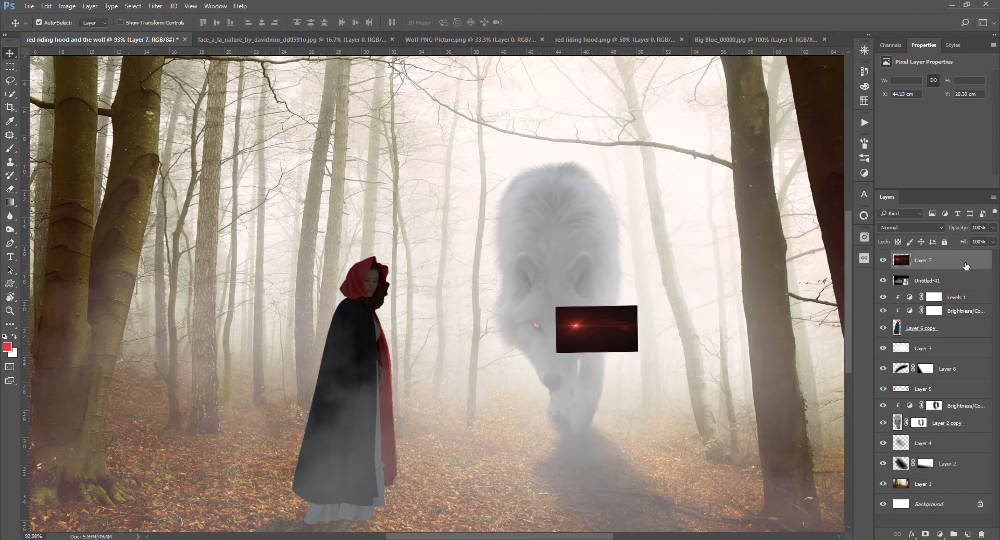
Move the red flare layer below Layer 5 in the stack and shift it slightly left onto the wolf's right-hand eye
{"action": "left_click_drag", "start_coordinate": [966, 266], "coordinate": [957, 397]}
{"action": "left_click", "coordinate": [616, 328]}
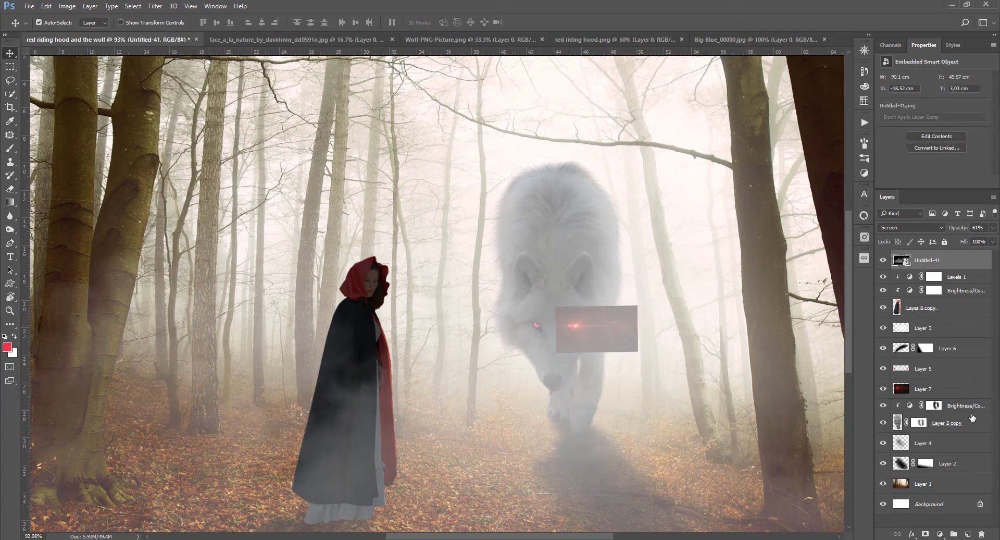
{"action": "left_click", "coordinate": [930, 389]}
{"action": "key", "text": "ctrl+t"}
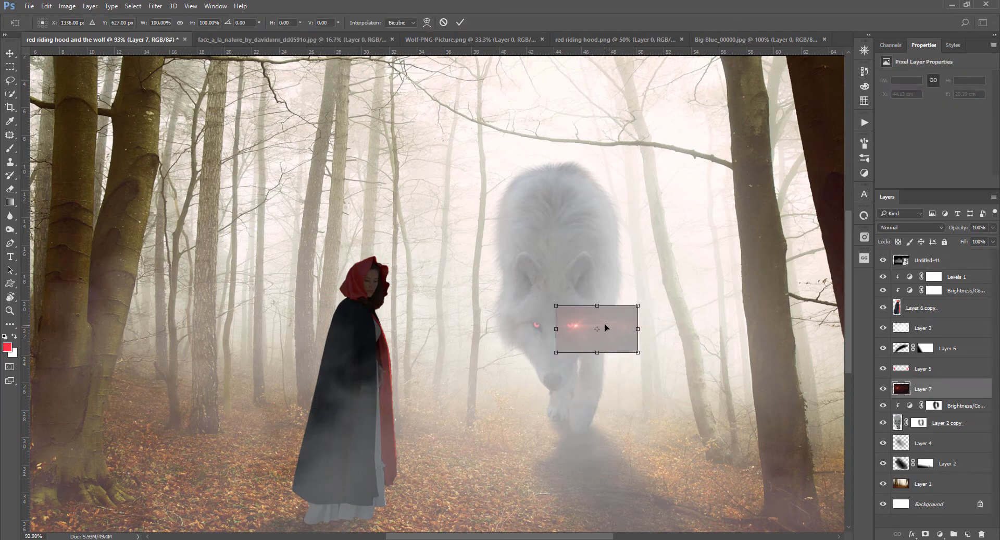
{"action": "left_click_drag", "start_coordinate": [605, 323], "coordinate": [600, 323]}
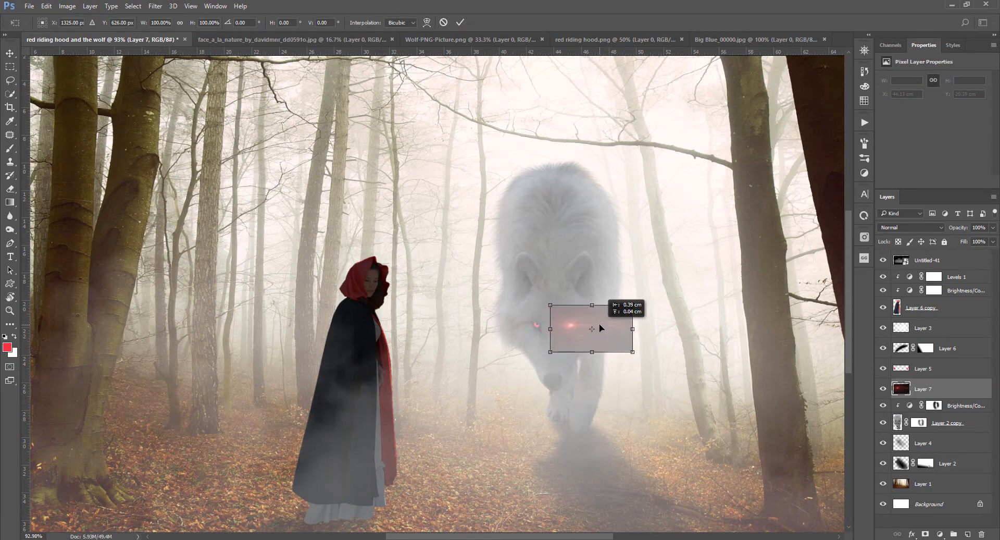
{"action": "key", "text": "Return"}
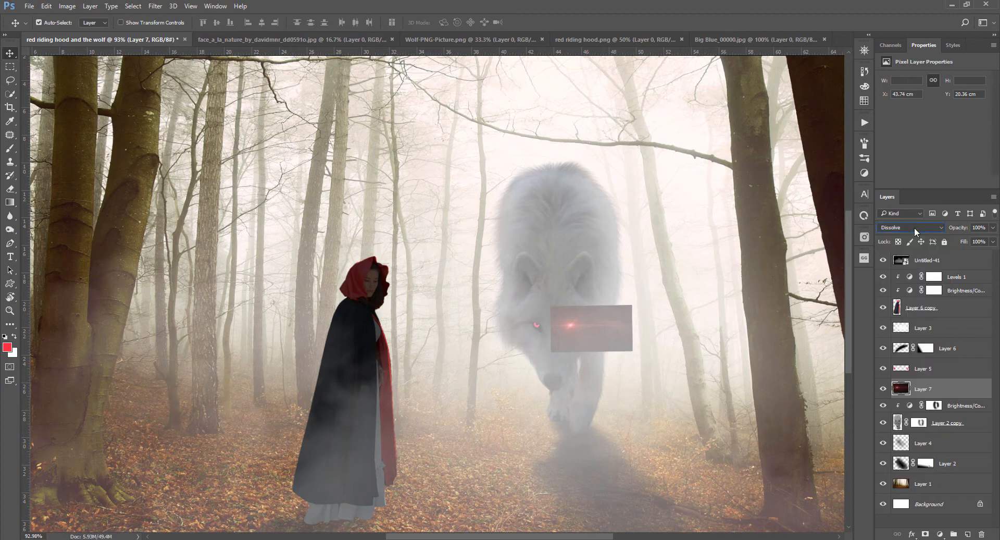
Set the flare layer's blend mode to Lighten so its dark rectangle disappears around the eye glow
{"action": "scroll", "coordinate": [916, 232], "scroll_direction": "down", "scroll_amount": 7}
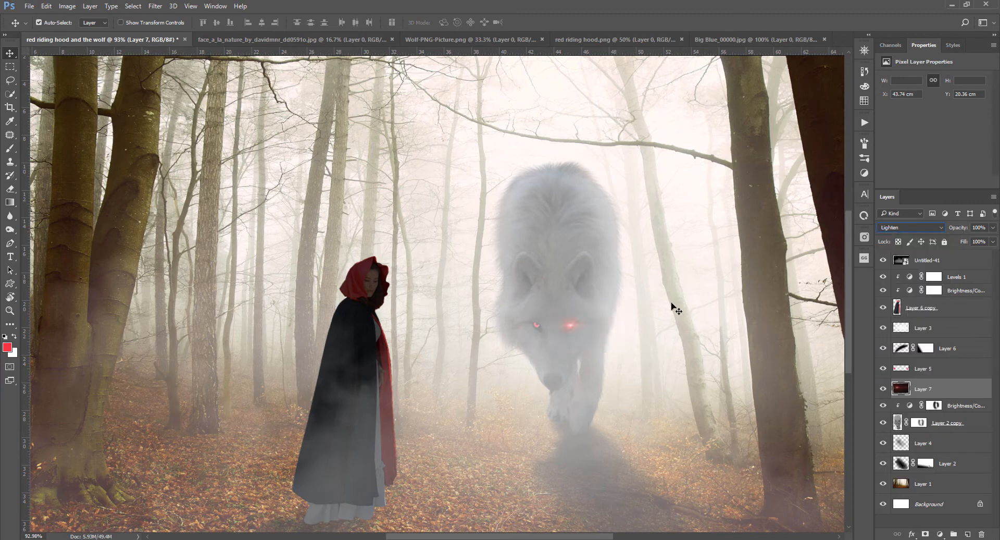
{"action": "scroll", "coordinate": [672, 307], "scroll_direction": "down", "scroll_amount": 5}
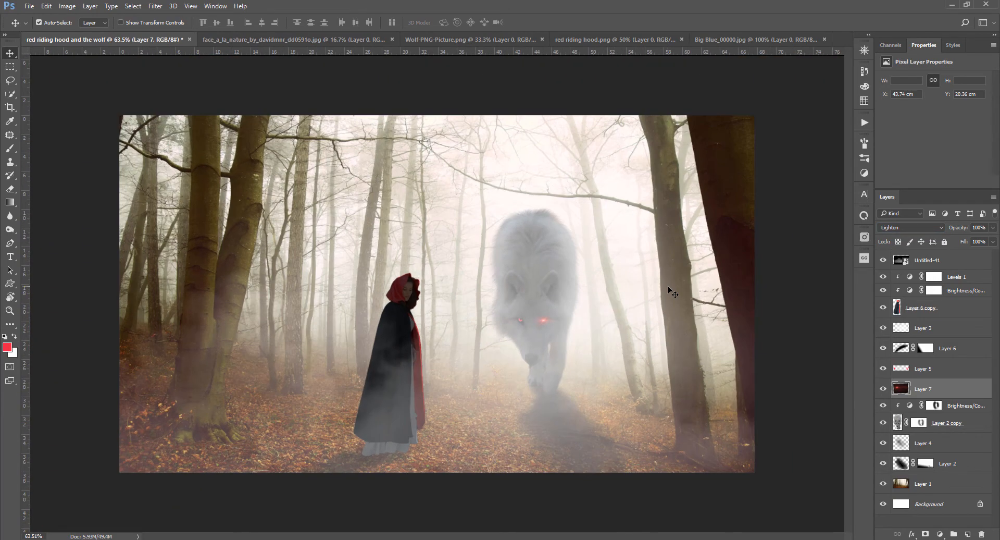
{"action": "scroll", "coordinate": [669, 288], "scroll_direction": "up", "scroll_amount": 1}
{"action": "scroll", "coordinate": [672, 292], "scroll_direction": "up", "scroll_amount": 1}
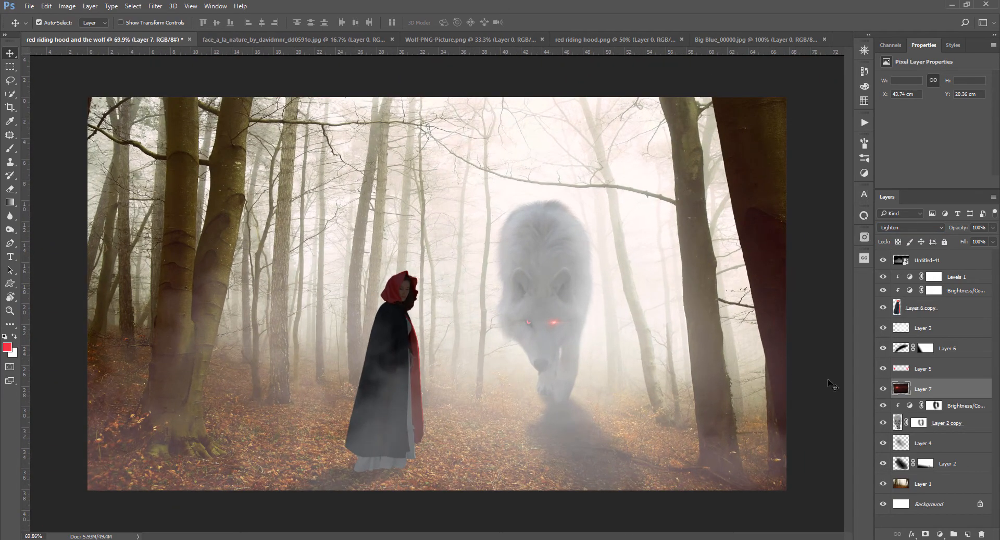
Duplicate the flare layer and move the copy 70 px left onto the wolf's other eye
{"action": "key", "text": "ctrl+j"}
{"action": "key", "text": "ctrl+t"}
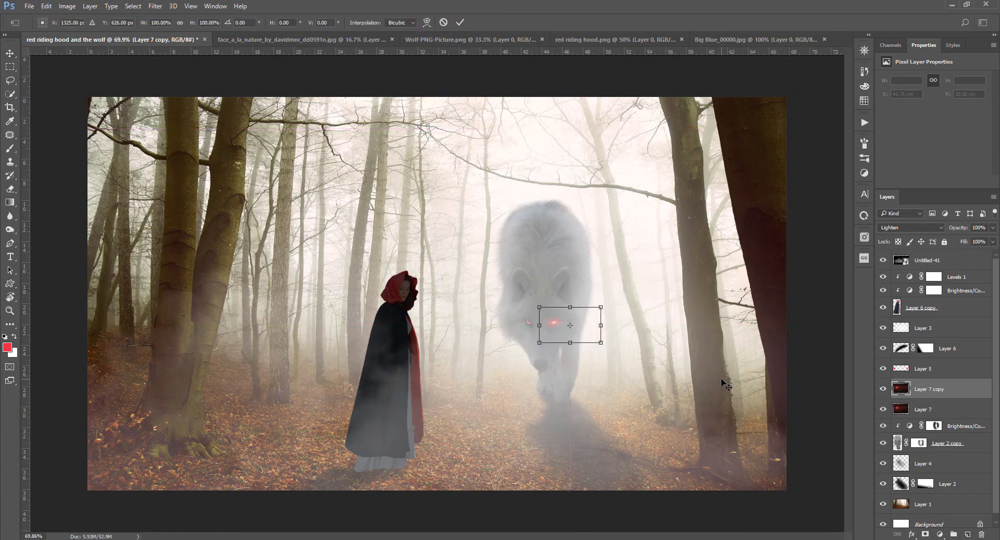
{"action": "key", "text": "shift+Left"}
{"action": "key", "text": "shift+Left"}
{"action": "key", "text": "shift+Left"}
{"action": "key", "text": "shift+Left"}
{"action": "key", "text": "shift+Left"}
{"action": "key", "text": "shift+Left"}
{"action": "key", "text": "shift+Left"}
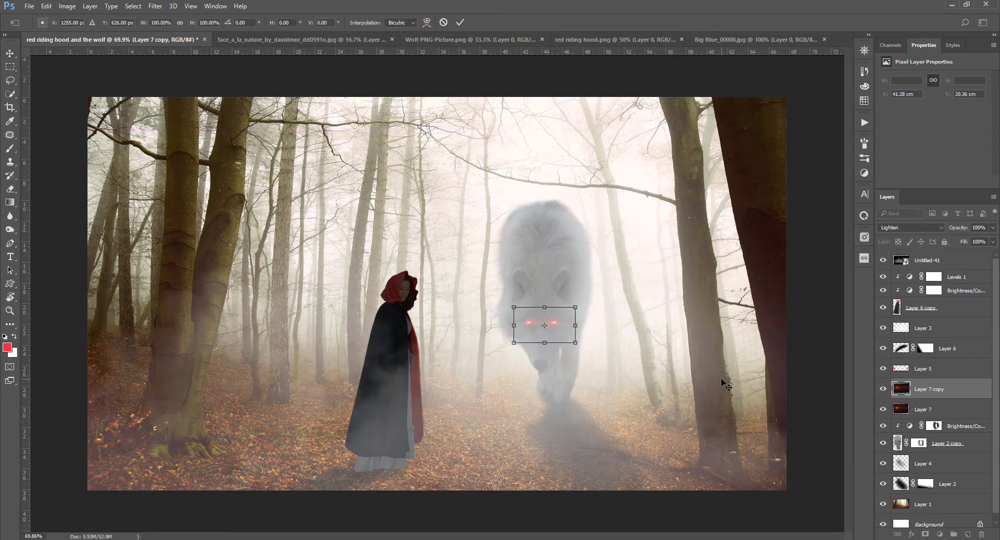
{"action": "key", "text": "Return"}
Select both flare layers and lower their opacity to 86%
{"action": "scroll", "coordinate": [510, 380], "scroll_direction": "down", "scroll_amount": 4}
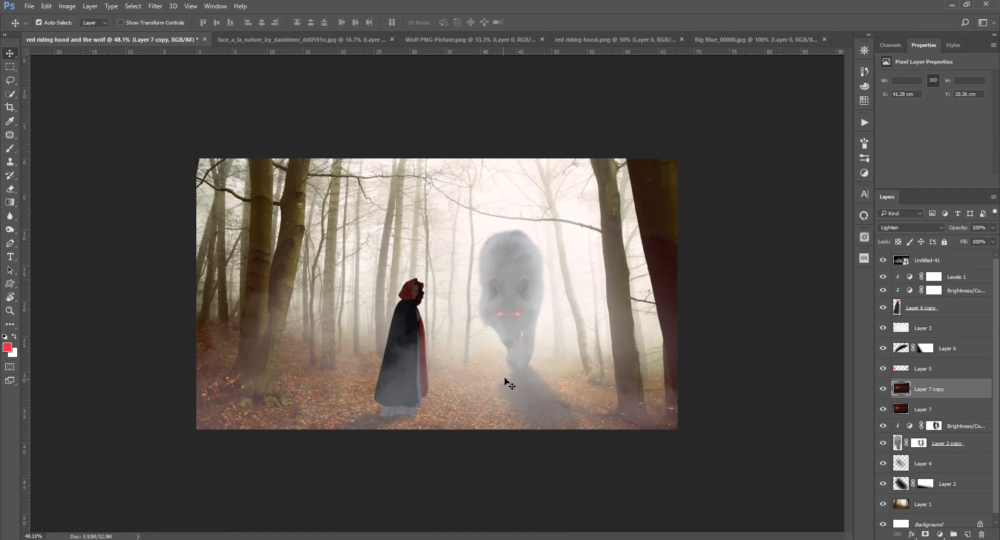
{"action": "left_click", "coordinate": [932, 409], "text": "shift"}
{"action": "scroll", "coordinate": [524, 362], "scroll_direction": "up", "scroll_amount": 2}
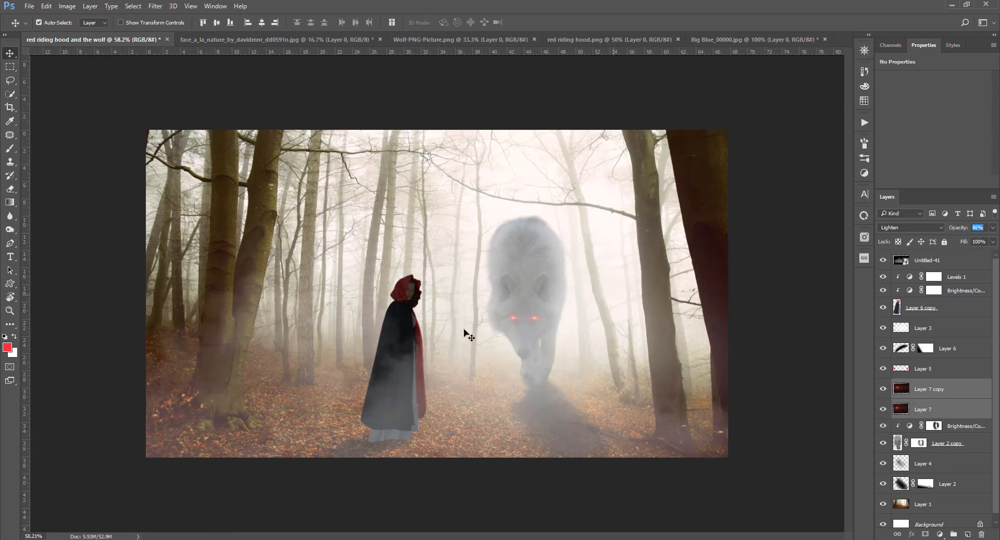
{"action": "scroll", "coordinate": [468, 334], "scroll_direction": "down", "scroll_amount": 3}
{"action": "scroll", "coordinate": [468, 334], "scroll_direction": "up", "scroll_amount": 2}
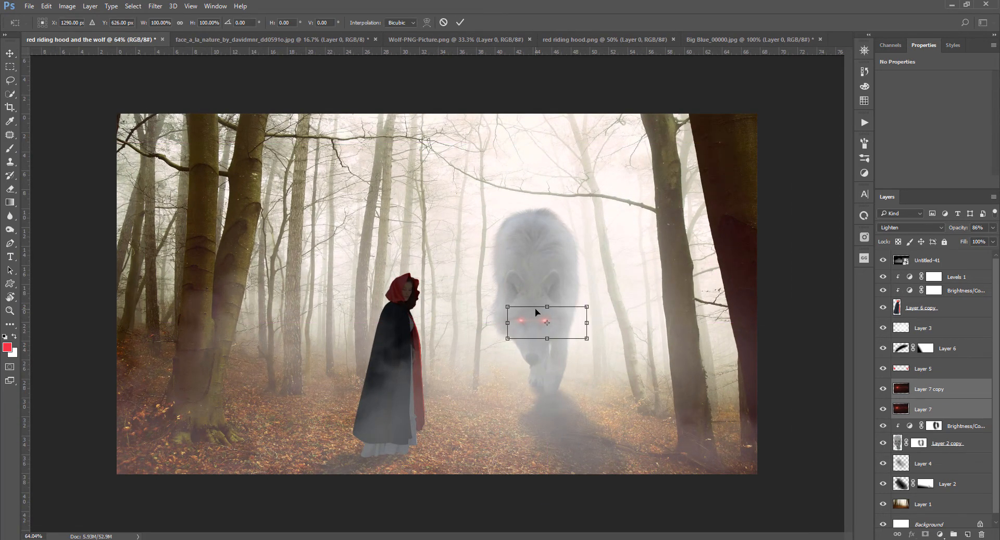
Stretch the Untitled-41 fog layer upward to 274.50% height so it extends past the image's upper edge
{"action": "left_click", "coordinate": [961, 267]}
{"action": "key", "text": "ctrl+t"}
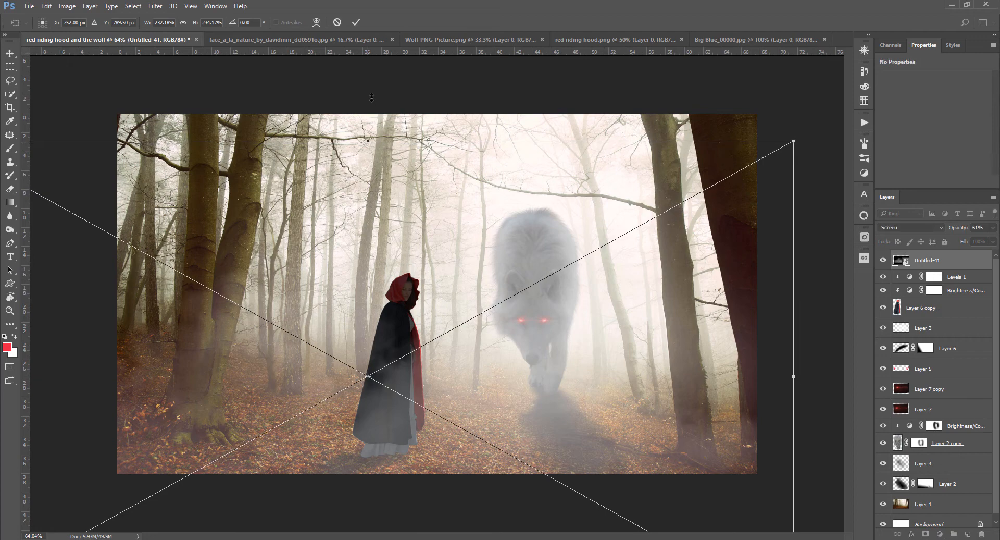
{"action": "left_click_drag", "start_coordinate": [387, 139], "coordinate": [387, 61]}
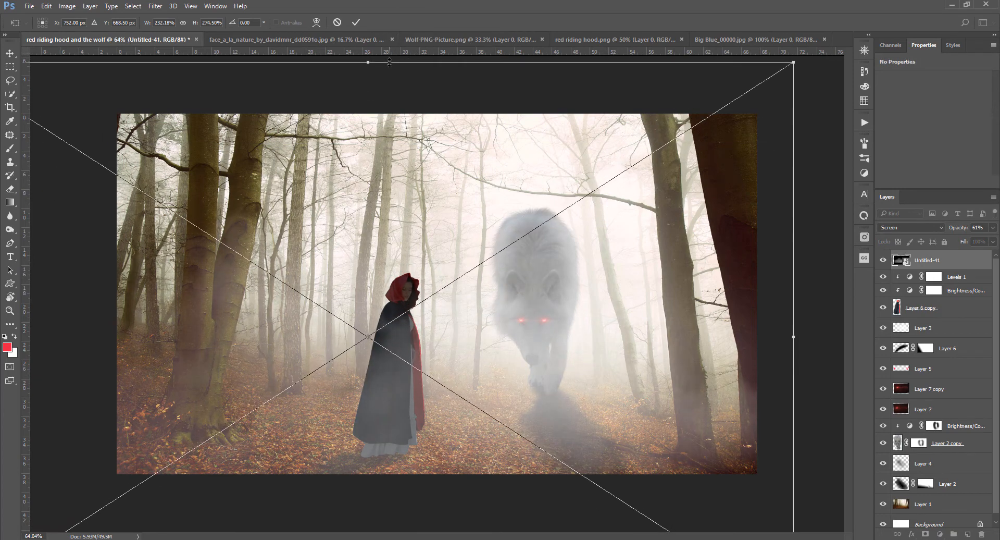
{"action": "key", "text": "Return"}
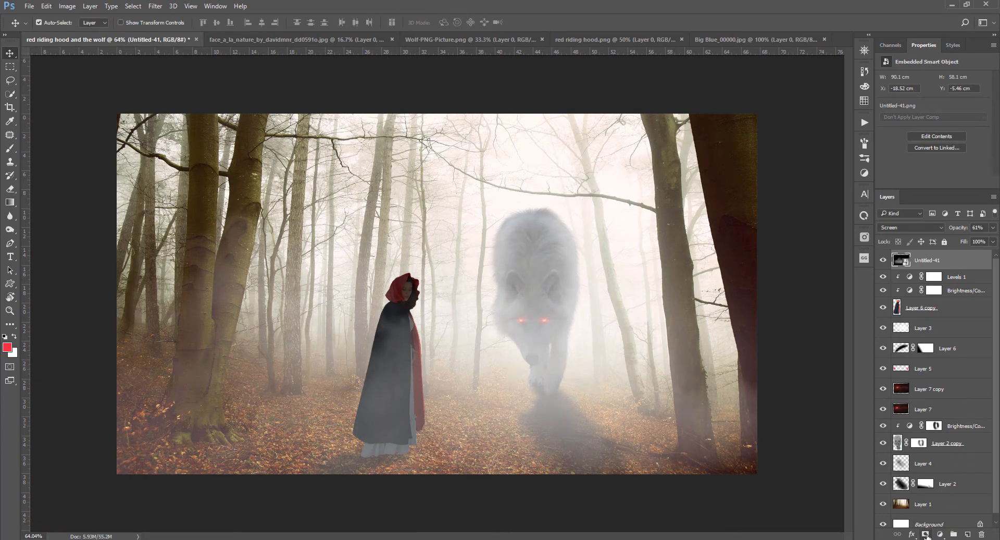
Add a layer mask to the Untitled-41 fog layer and paint black softly over the wolf to thin the fog there
{"action": "left_click", "coordinate": [926, 534]}
{"action": "key", "text": "b"}
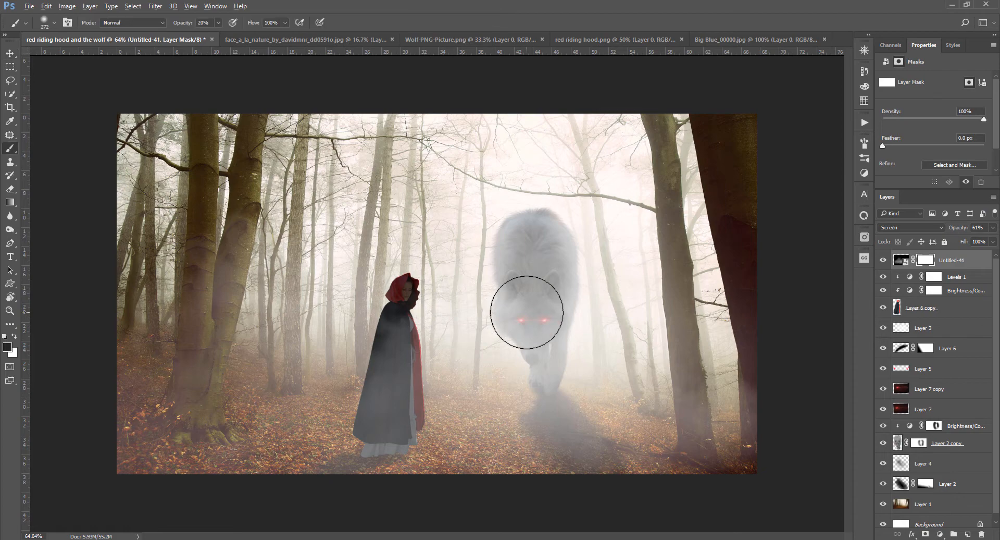
{"action": "mouse_move", "coordinate": [526, 312]}
{"action": "left_mouse_down"}
{"action": "mouse_move", "coordinate": [592, 323]}
{"action": "mouse_move", "coordinate": [509, 324]}
{"action": "mouse_move", "coordinate": [504, 337]}
{"action": "mouse_move", "coordinate": [561, 251]}
{"action": "left_mouse_up"}
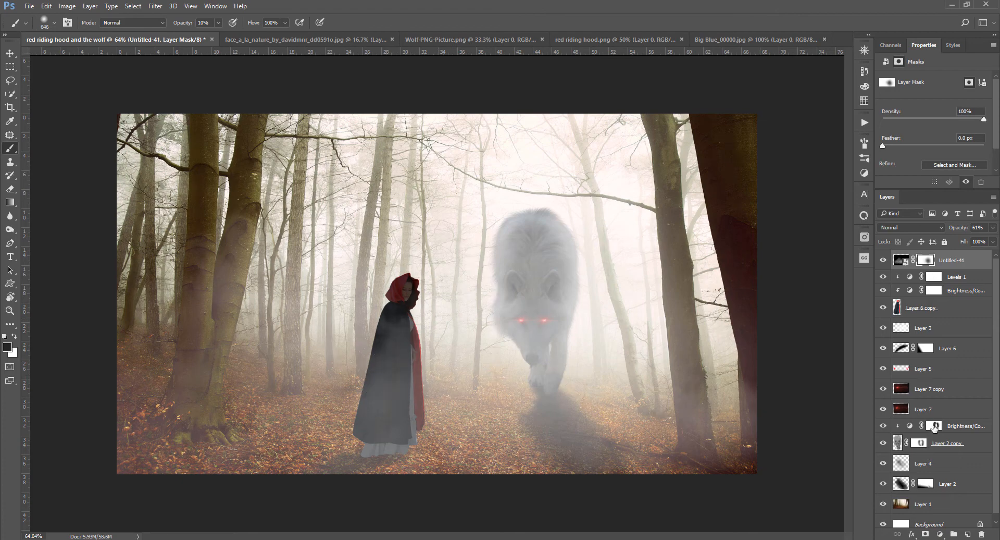
Soften the wolf's side edges with a black brush at 10% opacity on its Brightness/Contrast and Layer 2 copy masks
{"action": "left_click", "coordinate": [934, 426]}
{"action": "left_click_drag", "start_coordinate": [476, 172], "coordinate": [417, 174]}
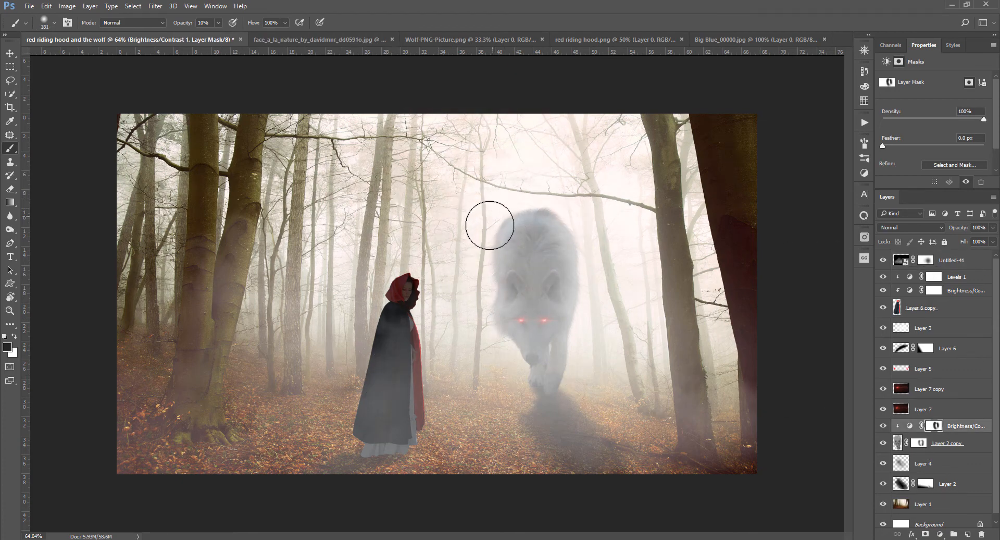
{"action": "left_click_drag", "start_coordinate": [468, 252], "coordinate": [479, 252]}
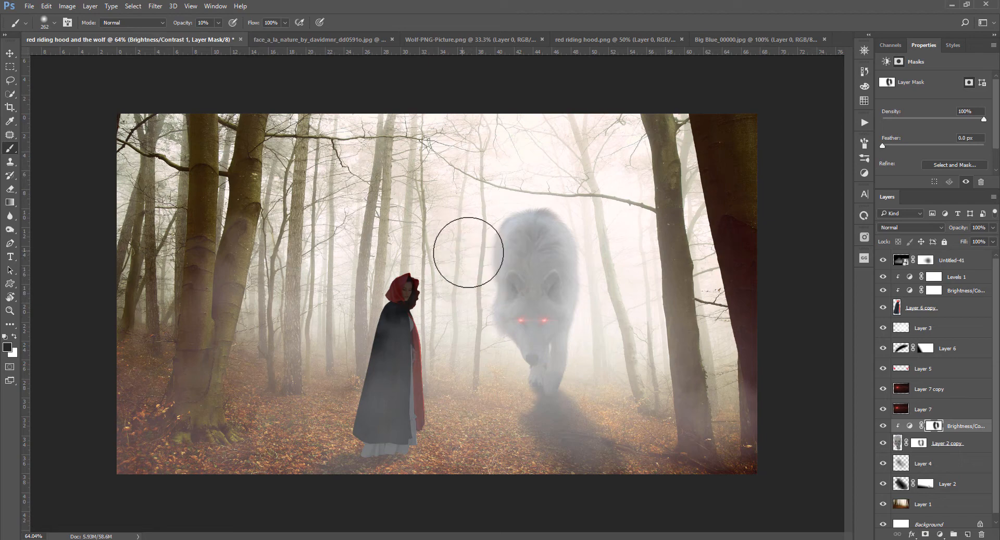
{"action": "left_click", "coordinate": [938, 444]}
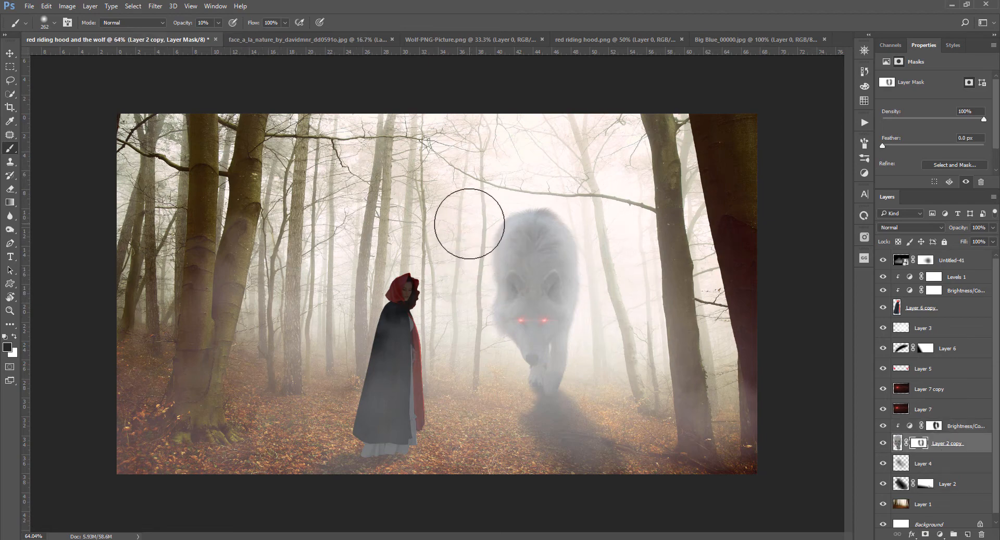
{"action": "left_click_drag", "start_coordinate": [483, 202], "coordinate": [482, 212]}
{"action": "left_click_drag", "start_coordinate": [599, 213], "coordinate": [618, 287]}
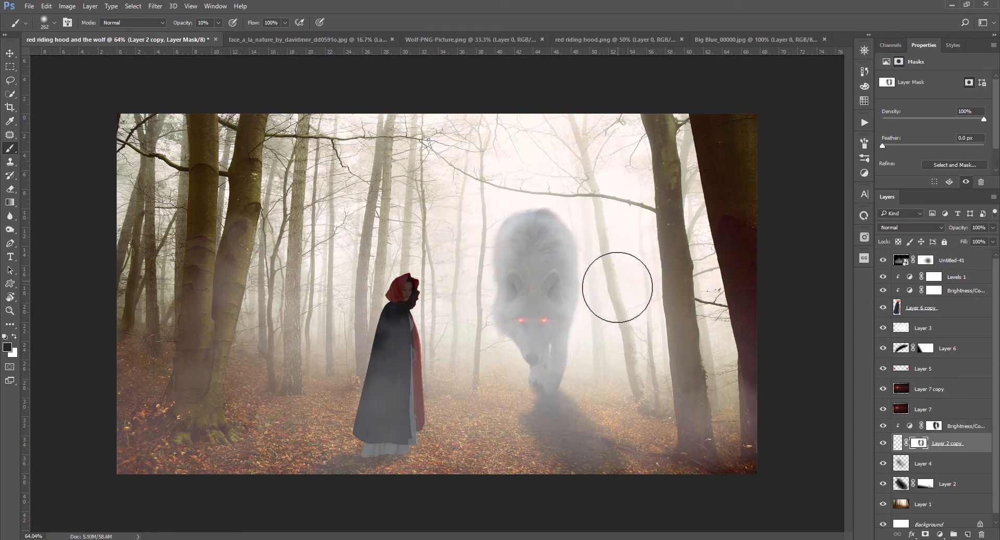
{"action": "left_click_drag", "start_coordinate": [586, 199], "coordinate": [612, 334]}
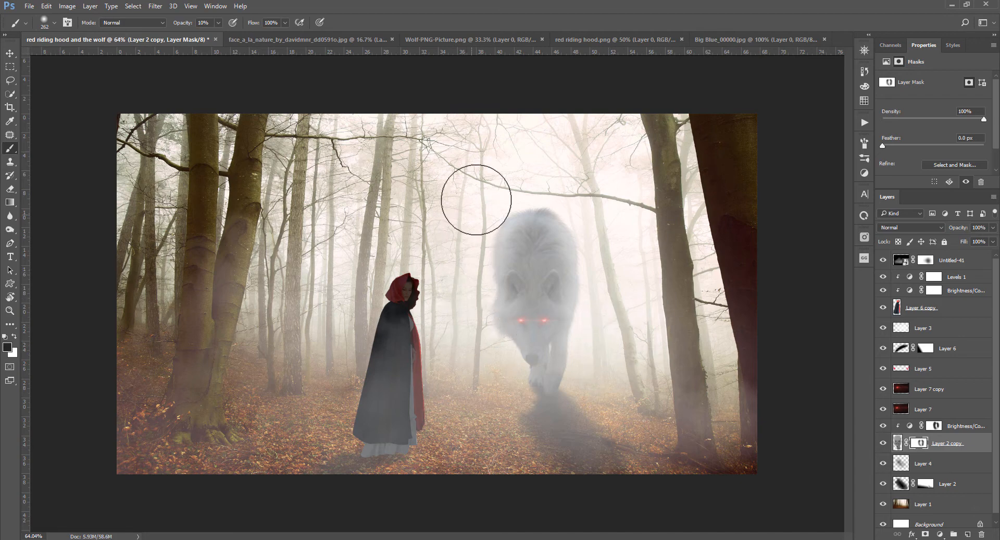
{"action": "key", "text": "x"}
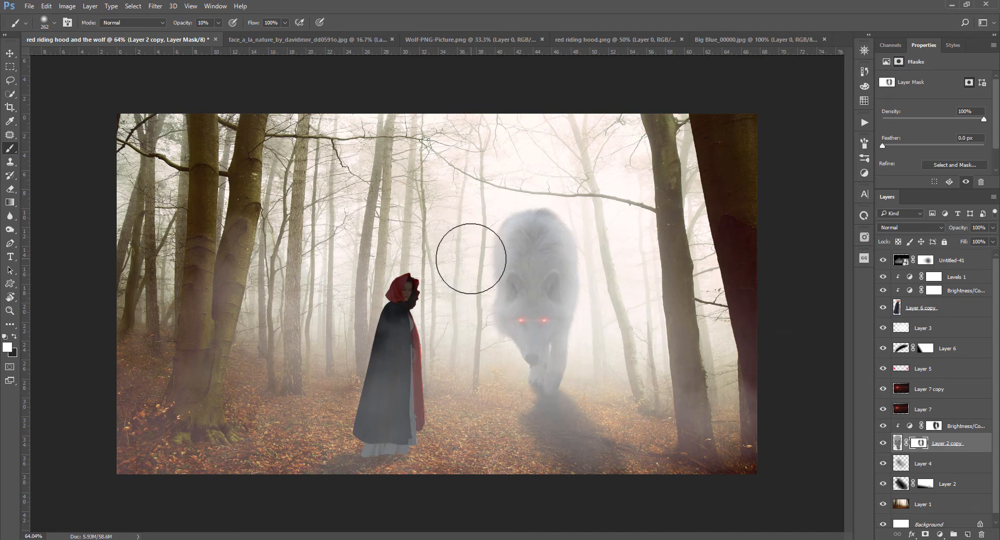
{"action": "key", "text": "v"}
{"action": "scroll", "coordinate": [599, 346], "scroll_direction": "down", "scroll_amount": 1}
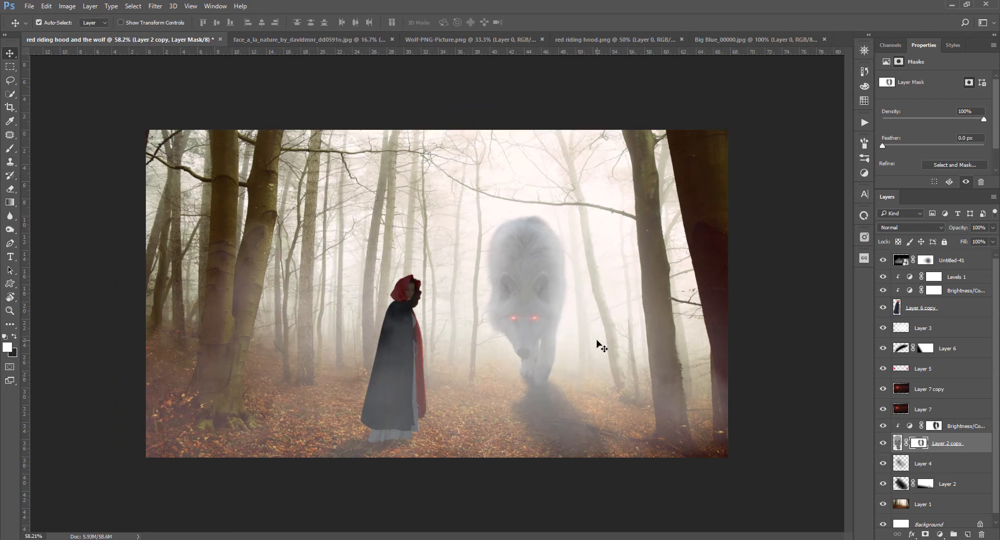
{"action": "scroll", "coordinate": [599, 346], "scroll_direction": "down", "scroll_amount": 2}
{"action": "scroll", "coordinate": [598, 346], "scroll_direction": "up", "scroll_amount": 1}
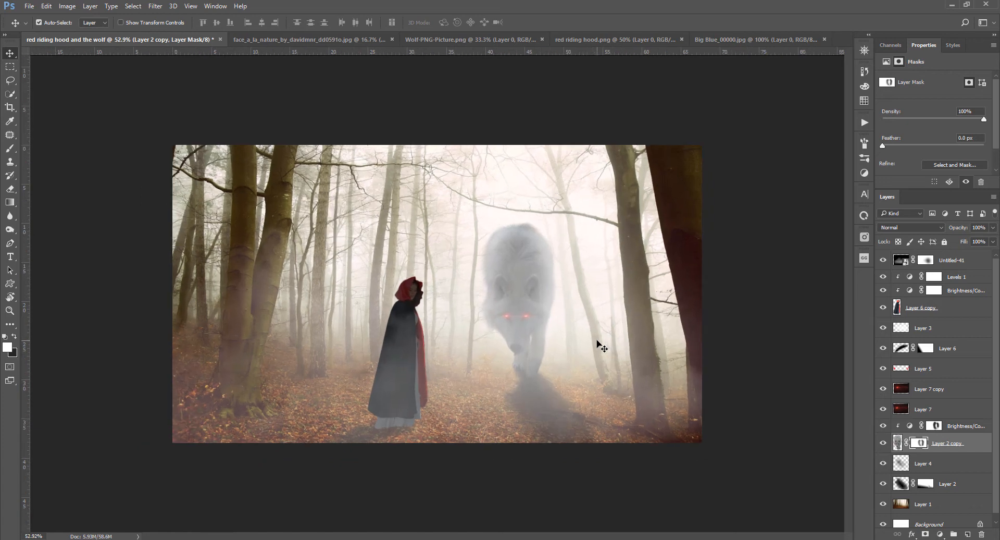
Add a Black & White adjustment layer above the Untitled-41 fog layer and set its opacity to 54%
{"action": "left_click", "coordinate": [957, 266]}
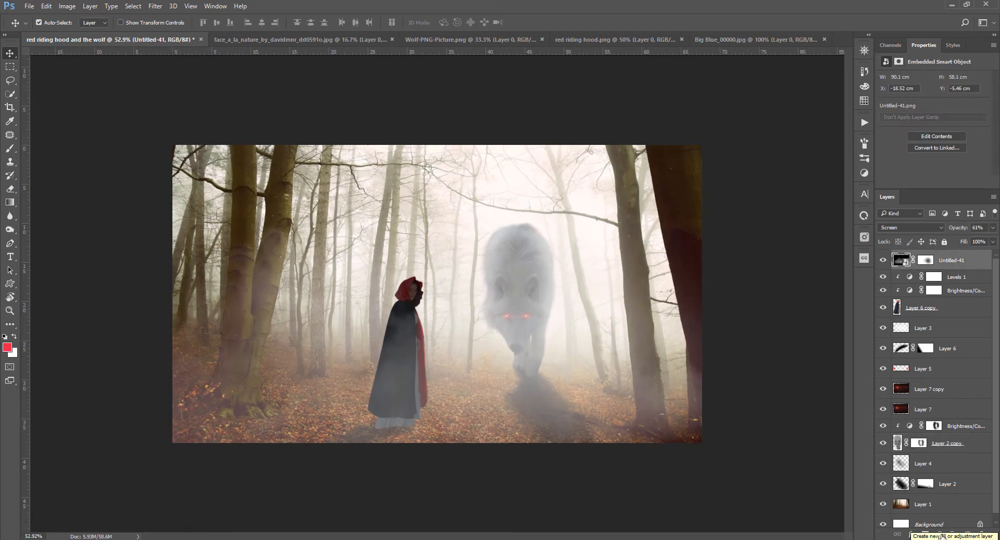
{"action": "left_click", "coordinate": [943, 536]}
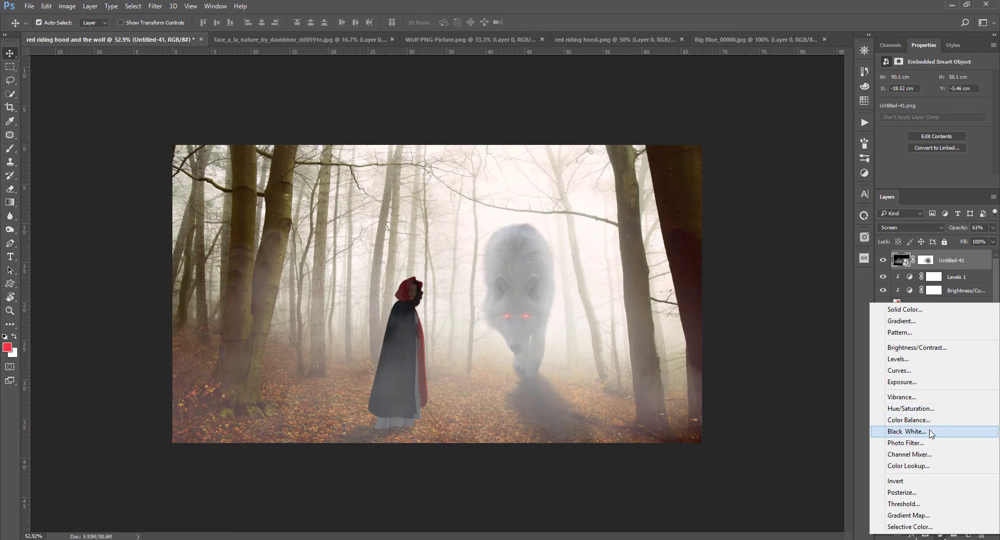
{"action": "left_click", "coordinate": [933, 435]}
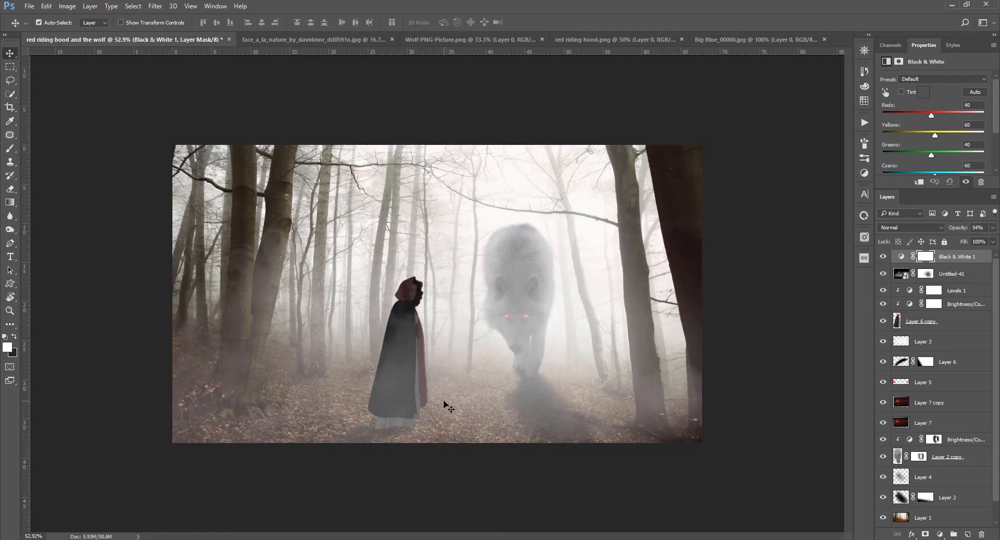
{"action": "scroll", "coordinate": [447, 406], "scroll_direction": "down", "scroll_amount": 1}
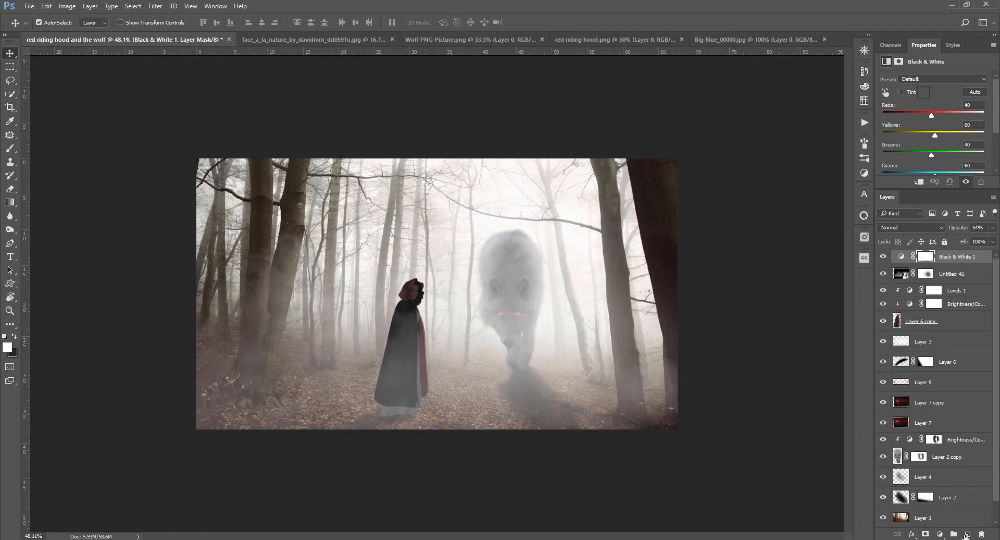
Add a Curves adjustment layer on top and pull the midtones down slightly to darken the scene
{"action": "left_click", "coordinate": [940, 534]}
{"action": "left_click", "coordinate": [901, 376]}
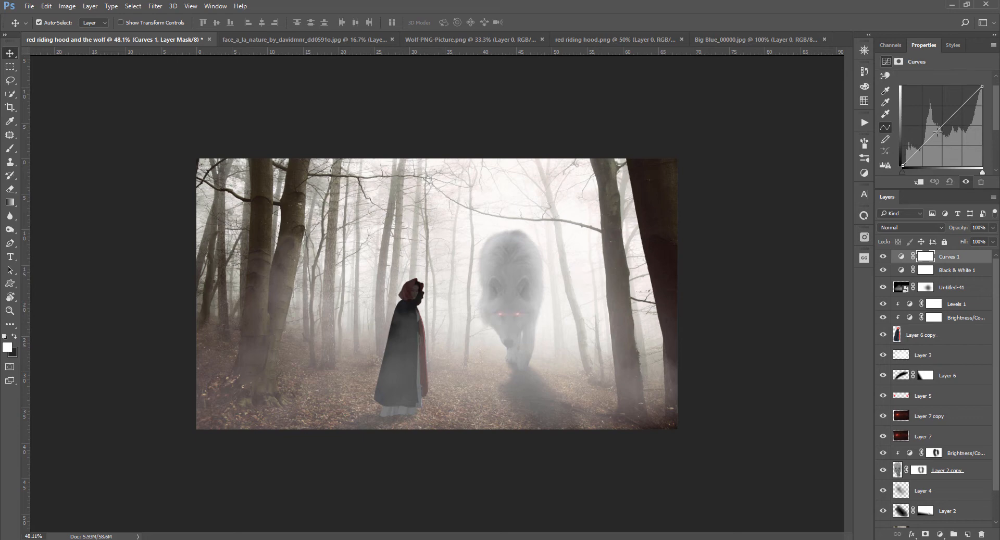
{"action": "left_click_drag", "start_coordinate": [937, 131], "coordinate": [940, 137]}
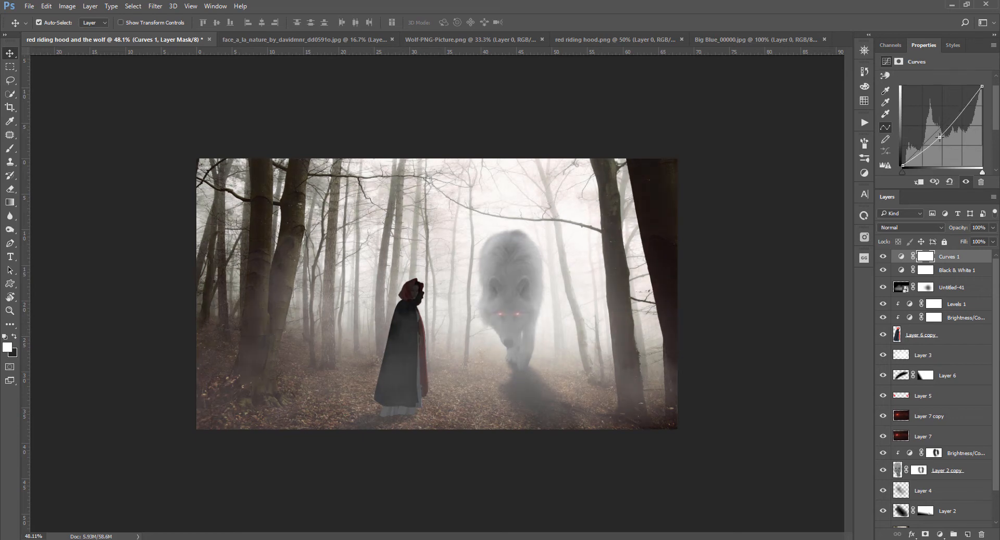
Add a Brightness/Contrast adjustment layer on top of the stack with brightness -56
{"action": "left_click", "coordinate": [940, 534]}
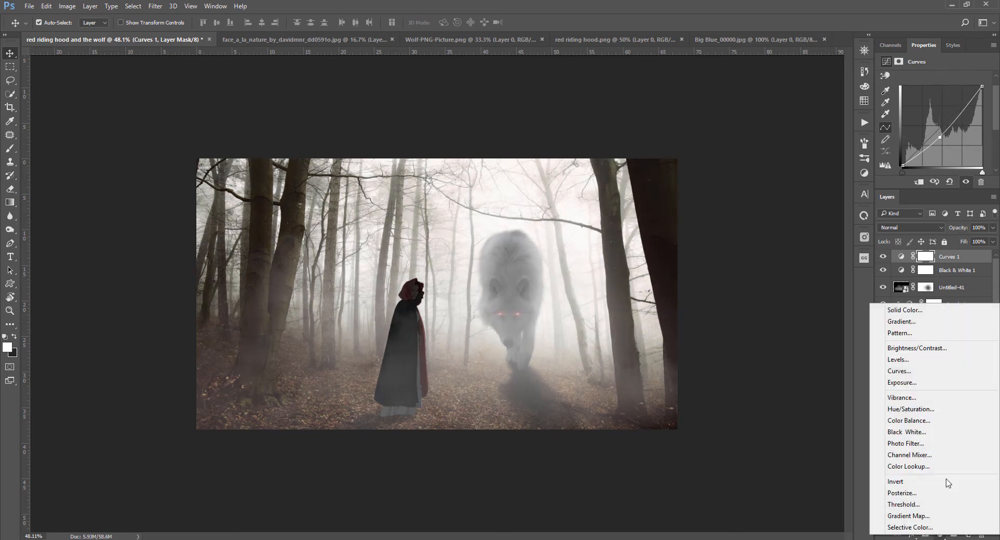
{"action": "left_click", "coordinate": [939, 349]}
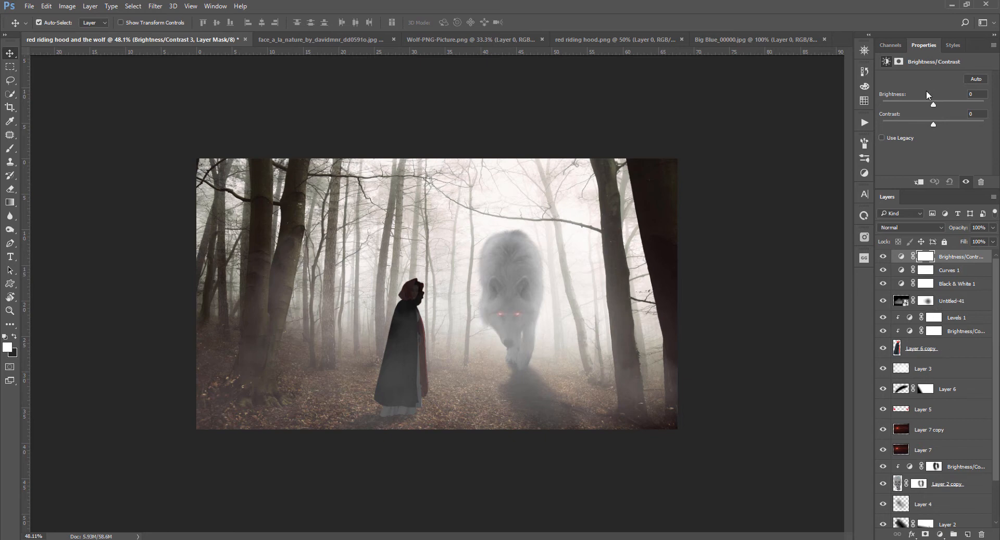
{"action": "left_click_drag", "start_coordinate": [934, 107], "coordinate": [918, 105]}
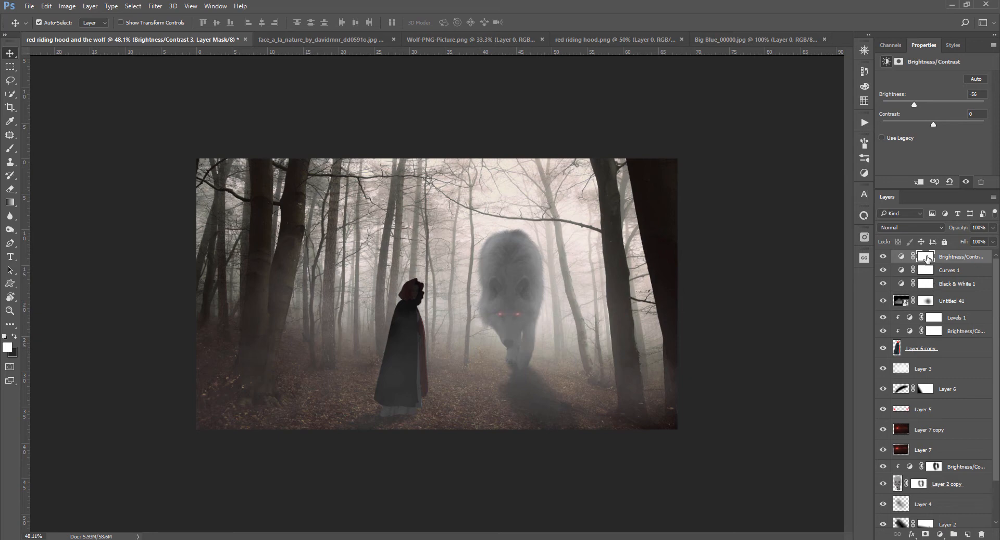
Paint with a soft black brush at 10% opacity on the Brightness/Contrast 3 and Curves 1 masks over the wolf and central clearing
{"action": "left_click", "coordinate": [927, 258]}
{"action": "key", "text": "b"}
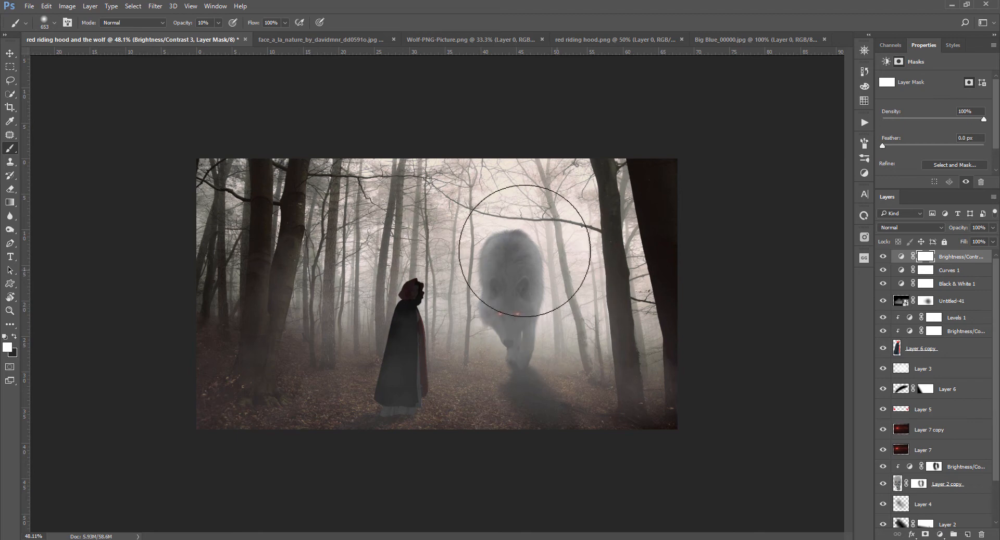
{"action": "key", "text": "x"}
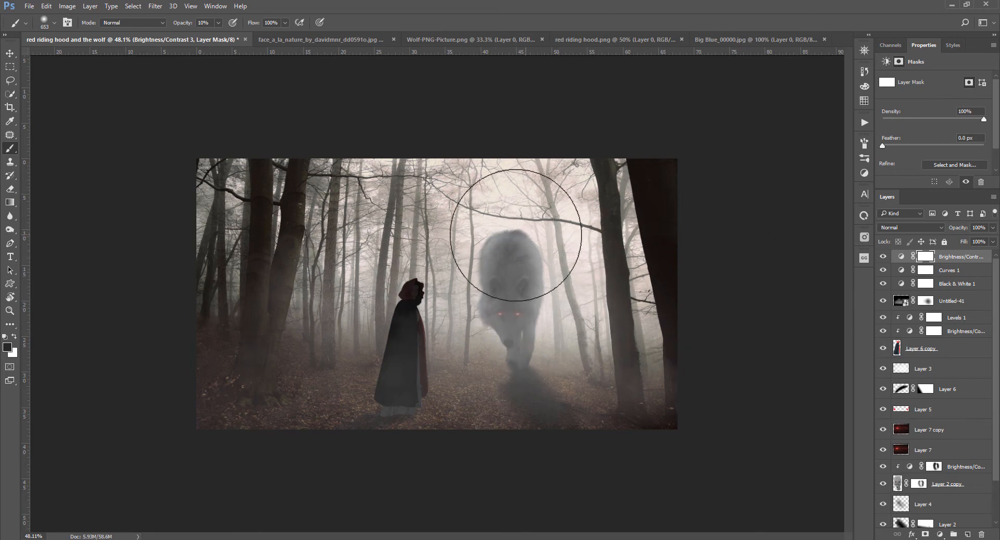
{"action": "left_click_drag", "start_coordinate": [517, 233], "coordinate": [516, 347]}
{"action": "mouse_move", "coordinate": [367, 281]}
{"action": "left_mouse_down"}
{"action": "mouse_move", "coordinate": [471, 314]}
{"action": "mouse_move", "coordinate": [599, 227]}
{"action": "mouse_move", "coordinate": [348, 327]}
{"action": "mouse_move", "coordinate": [499, 296]}
{"action": "mouse_move", "coordinate": [564, 226]}
{"action": "mouse_move", "coordinate": [536, 292]}
{"action": "mouse_move", "coordinate": [380, 209]}
{"action": "mouse_move", "coordinate": [614, 361]}
{"action": "left_mouse_up"}
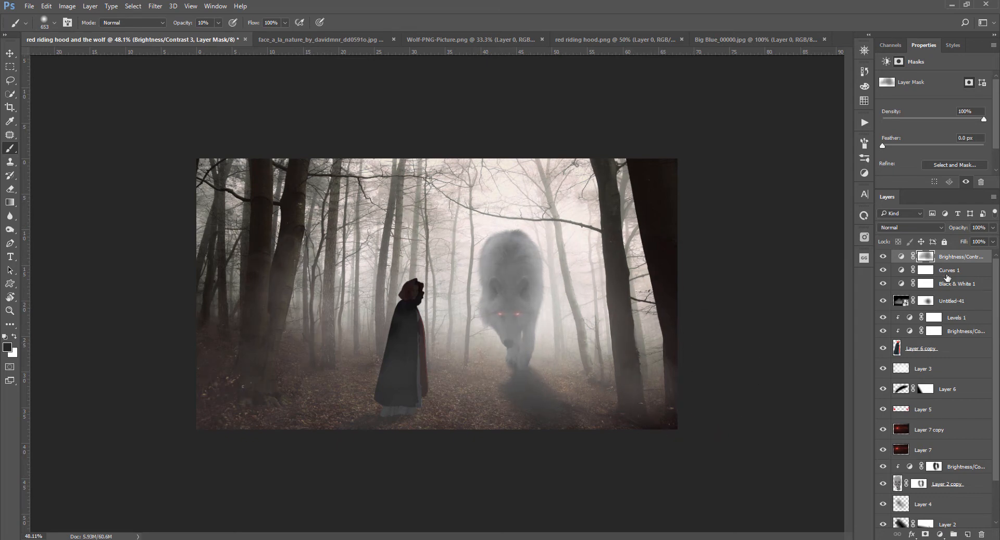
{"action": "left_click", "coordinate": [948, 270]}
{"action": "mouse_move", "coordinate": [485, 322]}
{"action": "left_mouse_down"}
{"action": "mouse_move", "coordinate": [431, 296]}
{"action": "mouse_move", "coordinate": [500, 199]}
{"action": "mouse_move", "coordinate": [595, 328]}
{"action": "left_mouse_up"}
Restore the wolf's red eyes by painting over them on the Black & White 1 mask with a 16 px black brush at 30% opacity
{"action": "left_click", "coordinate": [927, 285]}
{"action": "mouse_move", "coordinate": [547, 305]}
{"action": "left_mouse_down"}
{"action": "mouse_move", "coordinate": [592, 298]}
{"action": "mouse_move", "coordinate": [578, 295]}
{"action": "mouse_move", "coordinate": [514, 337]}
{"action": "mouse_move", "coordinate": [431, 323]}
{"action": "left_mouse_up"}
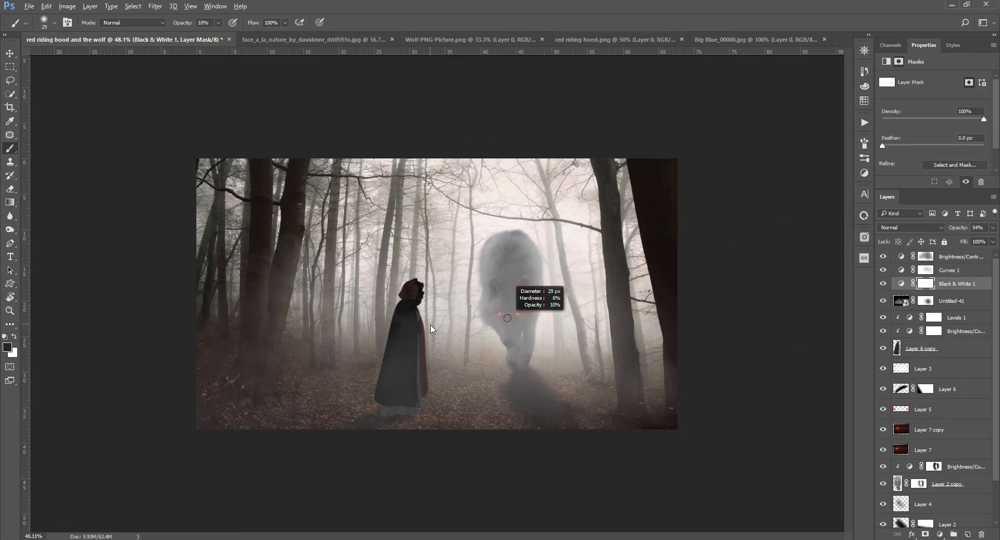
{"action": "key", "text": "3"}
{"action": "scroll", "coordinate": [488, 312], "scroll_direction": "up", "scroll_amount": 2}
{"action": "left_click_drag", "start_coordinate": [515, 317], "coordinate": [512, 319]}
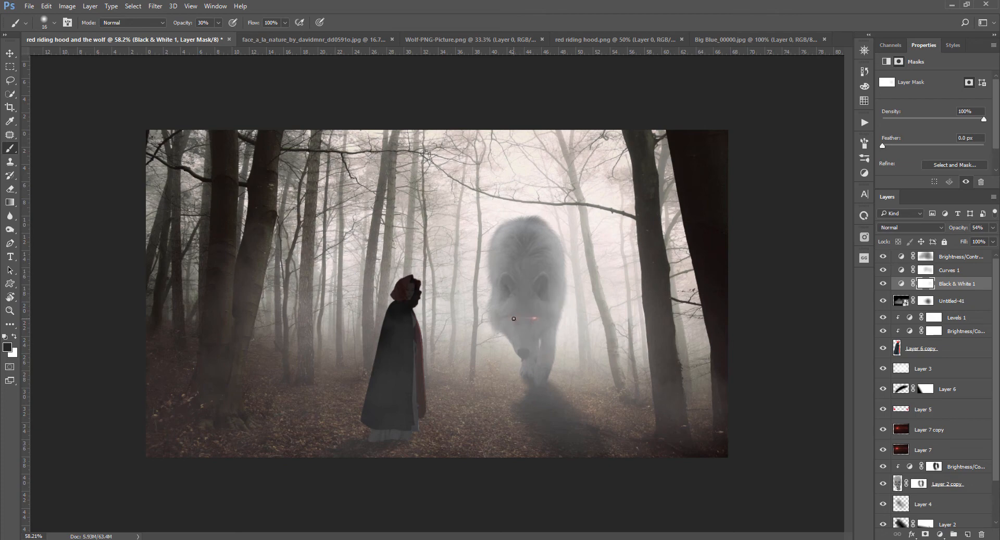
{"action": "scroll", "coordinate": [511, 319], "scroll_direction": "up", "scroll_amount": 2}
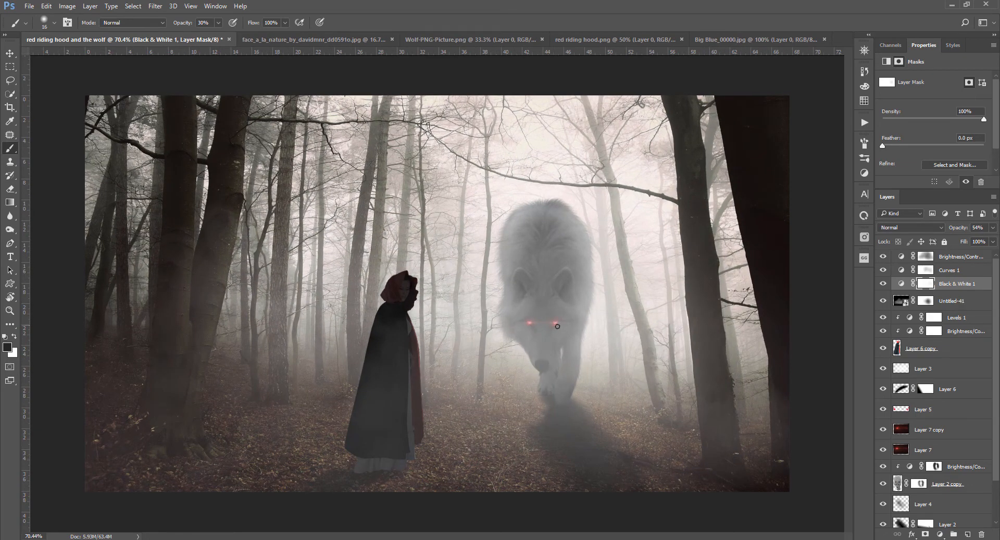
{"action": "scroll", "coordinate": [611, 321], "scroll_direction": "down", "scroll_amount": 4}
{"action": "scroll", "coordinate": [498, 323], "scroll_direction": "up", "scroll_amount": 2}
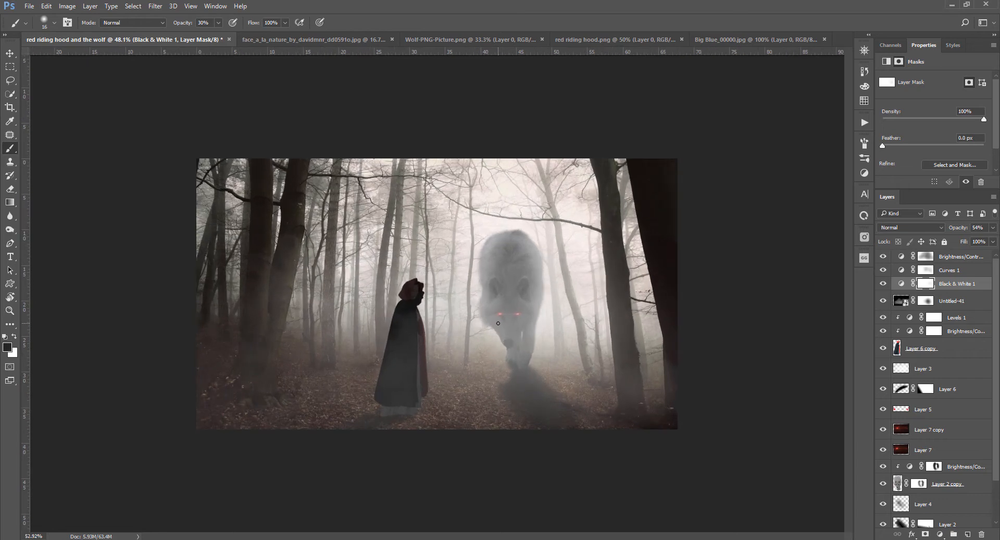
{"action": "scroll", "coordinate": [498, 323], "scroll_direction": "up", "scroll_amount": 1}
{"action": "key", "text": "v"}
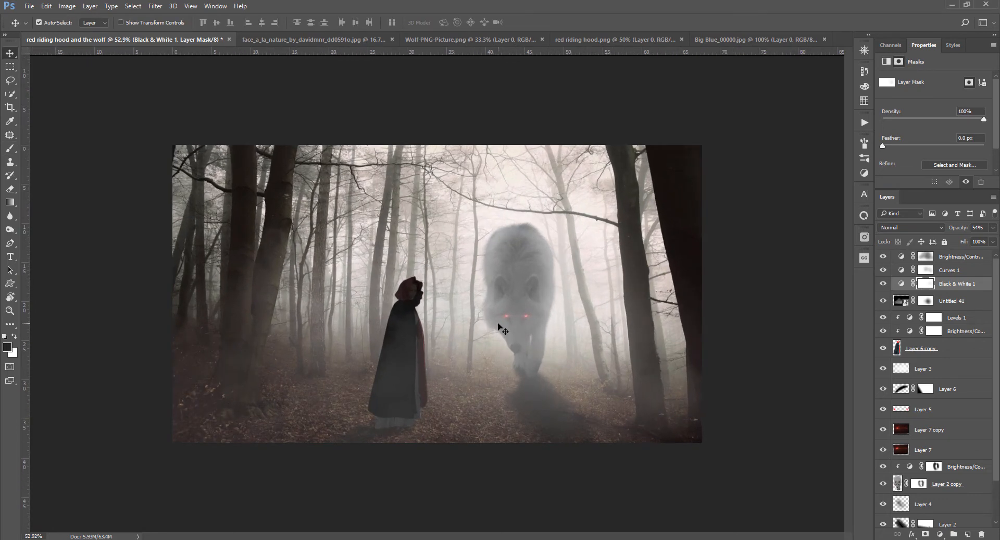
Touch up the Brightness/Contrast 3 mask with a 50 px black brush at 30% opacity
{"action": "left_click", "coordinate": [927, 258]}
{"action": "key", "text": "b"}
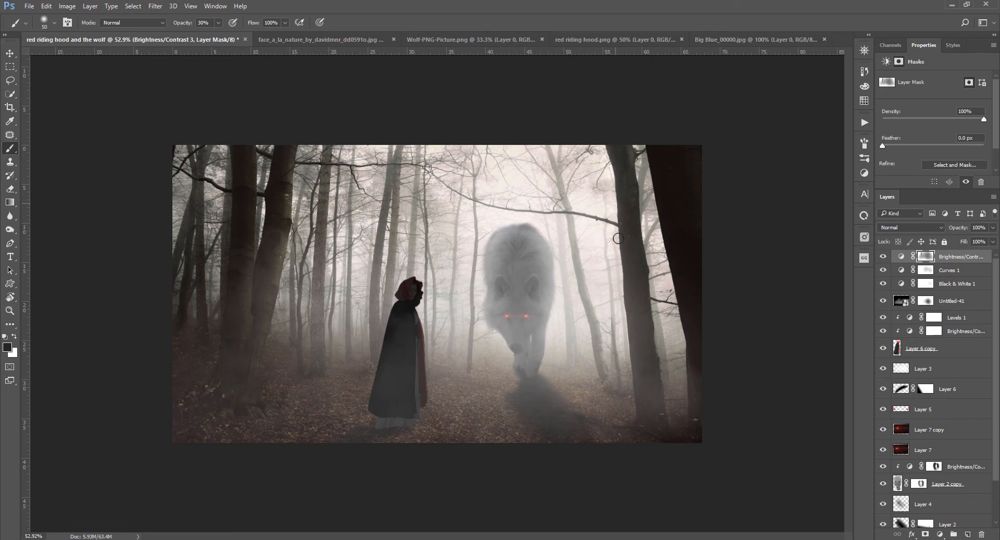
{"action": "scroll", "coordinate": [349, 304], "scroll_direction": "down", "scroll_amount": 1}
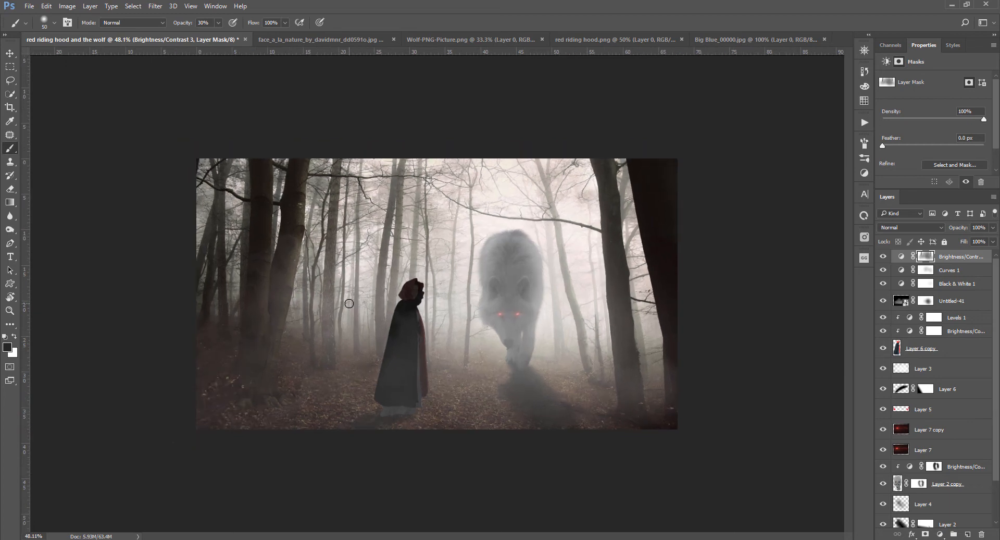
{"action": "scroll", "coordinate": [503, 294], "scroll_direction": "up", "scroll_amount": 2}
{"action": "key", "text": "v"}
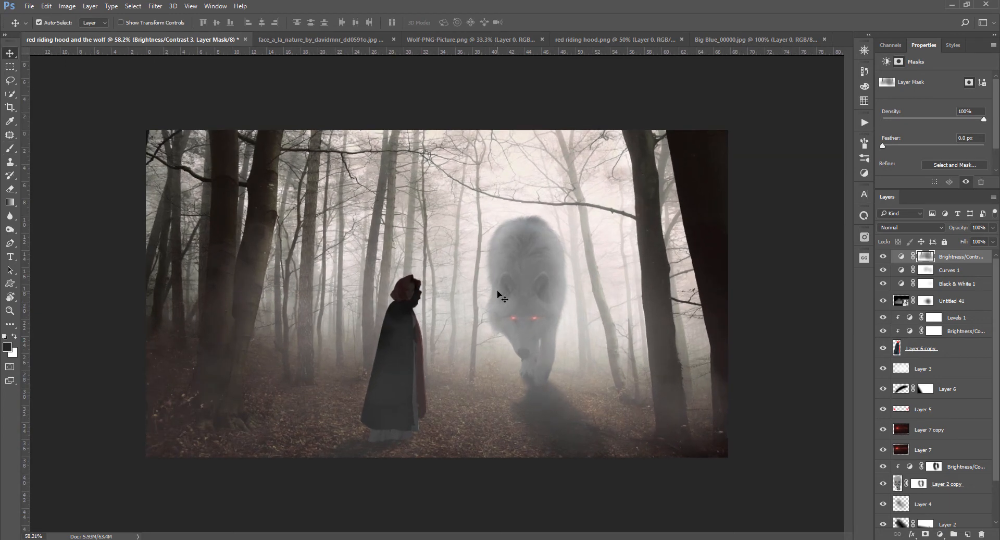
{"action": "right_click", "coordinate": [534, 255]}
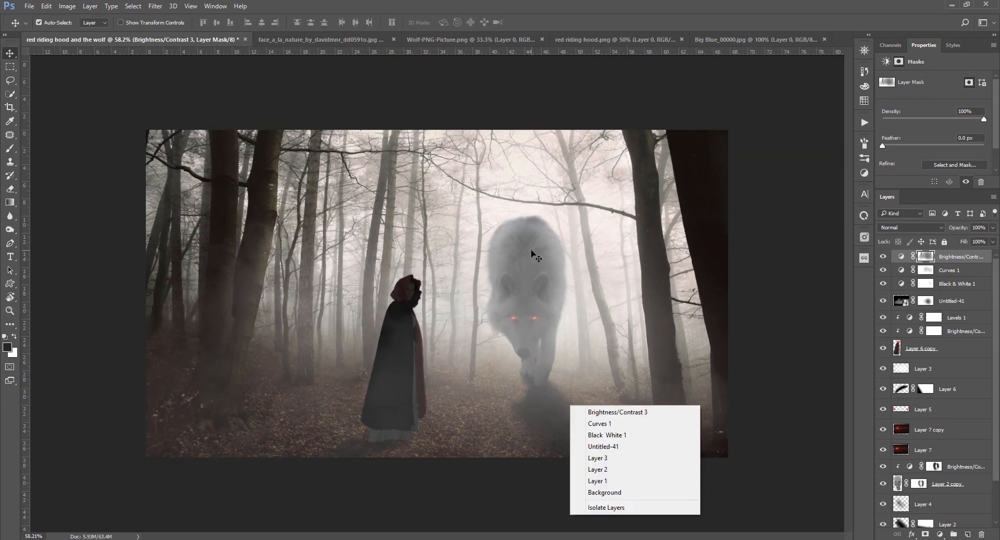
{"action": "key", "text": "Escape"}
Switch to File Explorer and open the Fall of autumnal leaves PNG from the L folder inside 5-BOTANIC MATERIAL in Photoshop
{"action": "key", "text": "alt+Tab"}
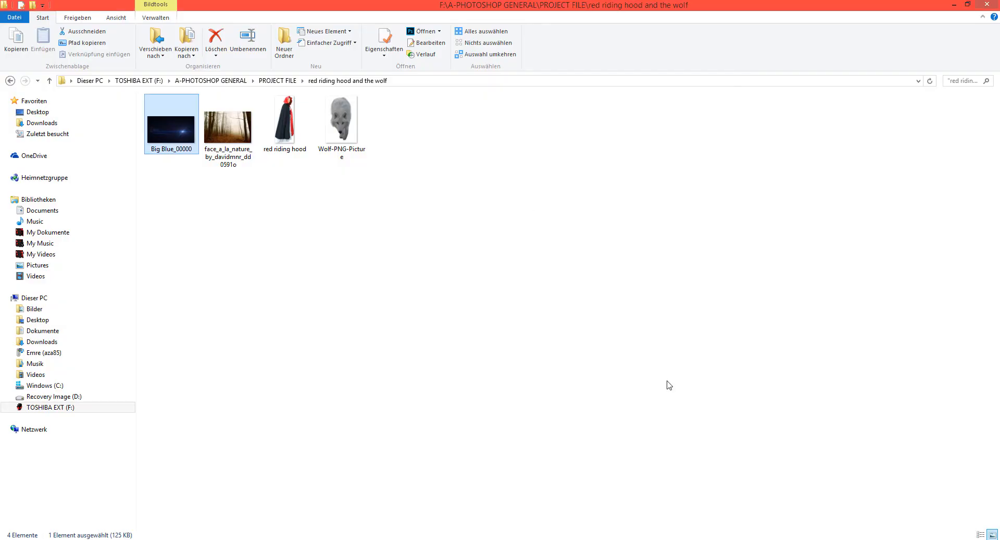
{"action": "left_click", "coordinate": [211, 81]}
{"action": "double_click", "coordinate": [398, 151]}
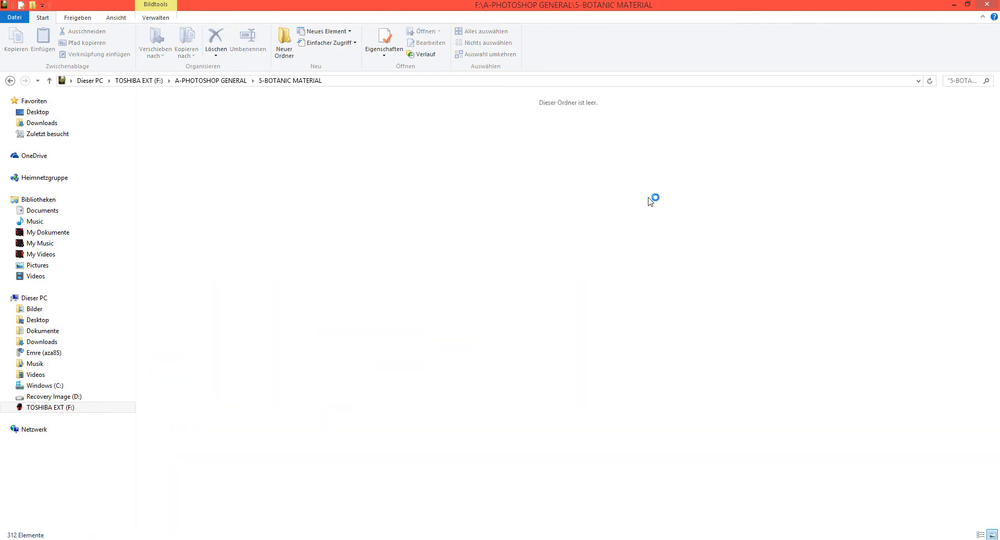
{"action": "double_click", "coordinate": [566, 138]}
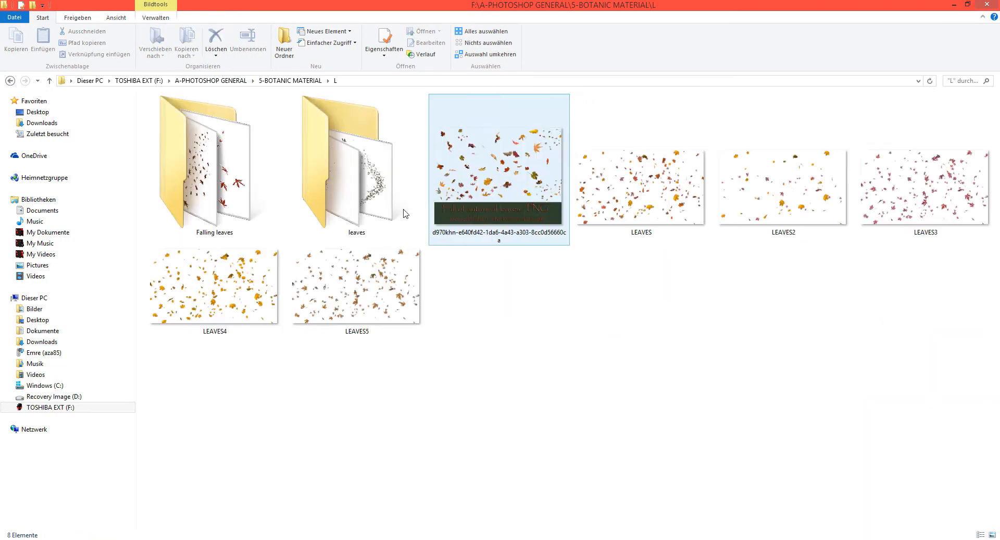
{"action": "double_click", "coordinate": [510, 190]}
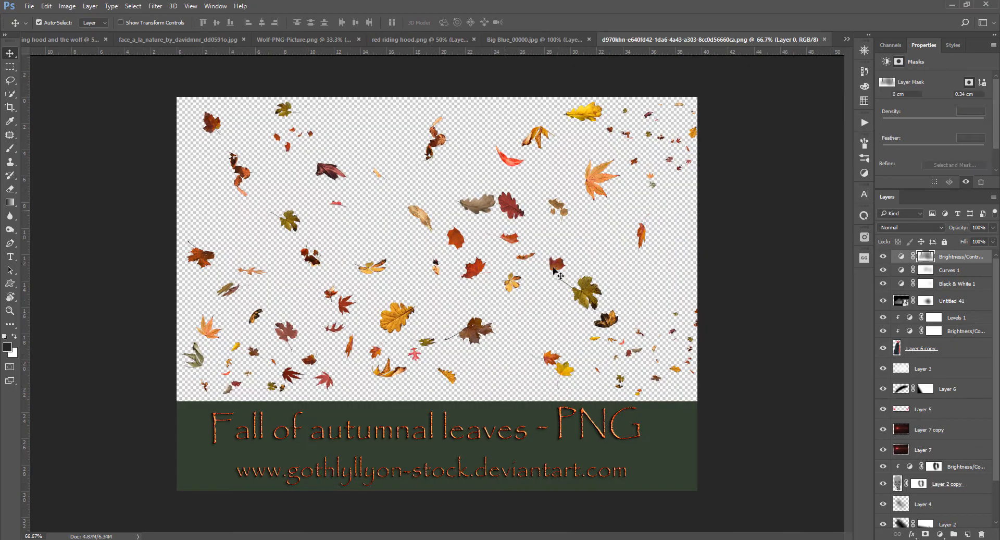
Lasso five separate autumn leaves together and bring them into the red riding hood composite as a new top layer
{"action": "key", "text": "l"}
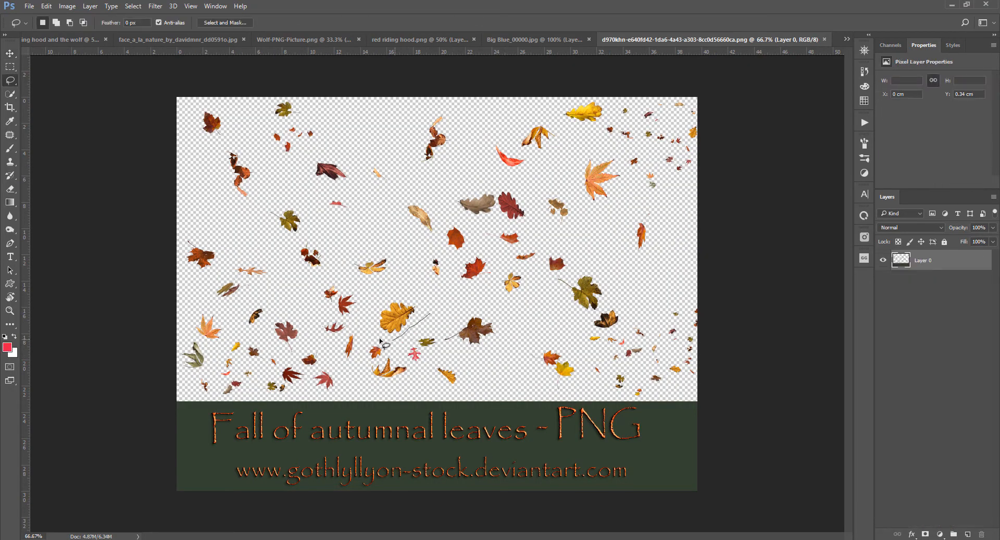
{"action": "mouse_move", "coordinate": [384, 344]}
{"action": "left_mouse_down"}
{"action": "mouse_move", "coordinate": [370, 317]}
{"action": "mouse_move", "coordinate": [427, 313]}
{"action": "left_mouse_up"}
{"action": "left_click", "coordinate": [56, 23]}
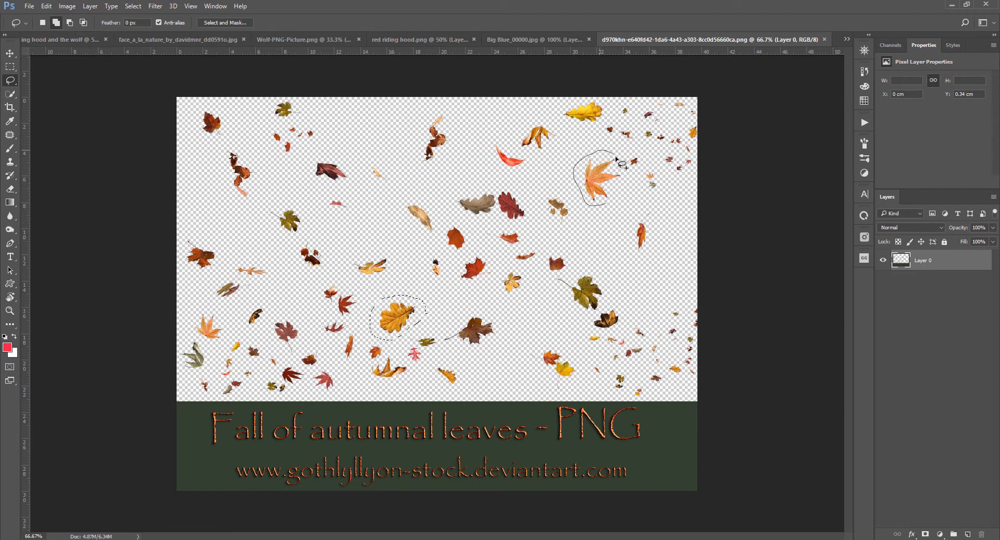
{"action": "left_click_drag", "start_coordinate": [603, 207], "coordinate": [600, 205]}
{"action": "mouse_move", "coordinate": [339, 185]}
{"action": "left_mouse_down"}
{"action": "mouse_move", "coordinate": [301, 175]}
{"action": "mouse_move", "coordinate": [345, 149]}
{"action": "mouse_move", "coordinate": [340, 185]}
{"action": "left_mouse_up"}
{"action": "left_click_drag", "start_coordinate": [305, 332], "coordinate": [305, 335]}
{"action": "mouse_move", "coordinate": [229, 330]}
{"action": "left_mouse_down"}
{"action": "mouse_move", "coordinate": [208, 224]}
{"action": "mouse_move", "coordinate": [78, 40]}
{"action": "mouse_move", "coordinate": [361, 344]}
{"action": "left_mouse_up"}
{"action": "key", "text": "ctrl+j"}
{"action": "key", "text": "v"}
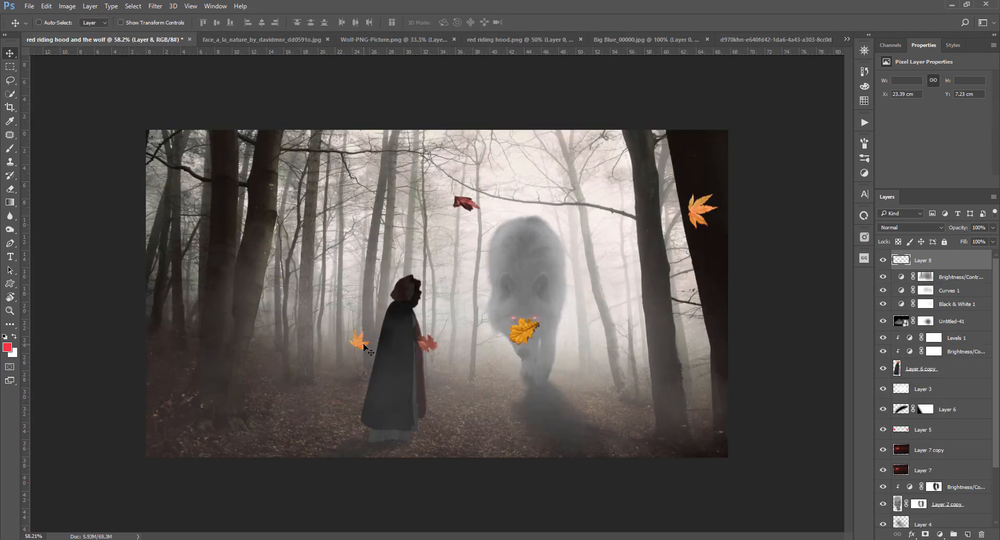
Transform the leaf layer, shifting it left and rotating it about -4° so the leaves scatter around the girl and above the wolf
{"action": "key", "text": "ctrl+t"}
{"action": "left_click_drag", "start_coordinate": [515, 217], "coordinate": [282, 178]}
{"action": "left_click_drag", "start_coordinate": [151, 105], "coordinate": [22, 221]}
{"action": "left_click_drag", "start_coordinate": [440, 204], "coordinate": [367, 246]}
{"action": "mouse_move", "coordinate": [371, 214]}
{"action": "left_mouse_down"}
{"action": "mouse_move", "coordinate": [312, 220]}
{"action": "mouse_move", "coordinate": [364, 230]}
{"action": "left_mouse_up"}
{"action": "left_click_drag", "start_coordinate": [453, 198], "coordinate": [484, 292]}
{"action": "left_click_drag", "start_coordinate": [365, 248], "coordinate": [467, 192]}
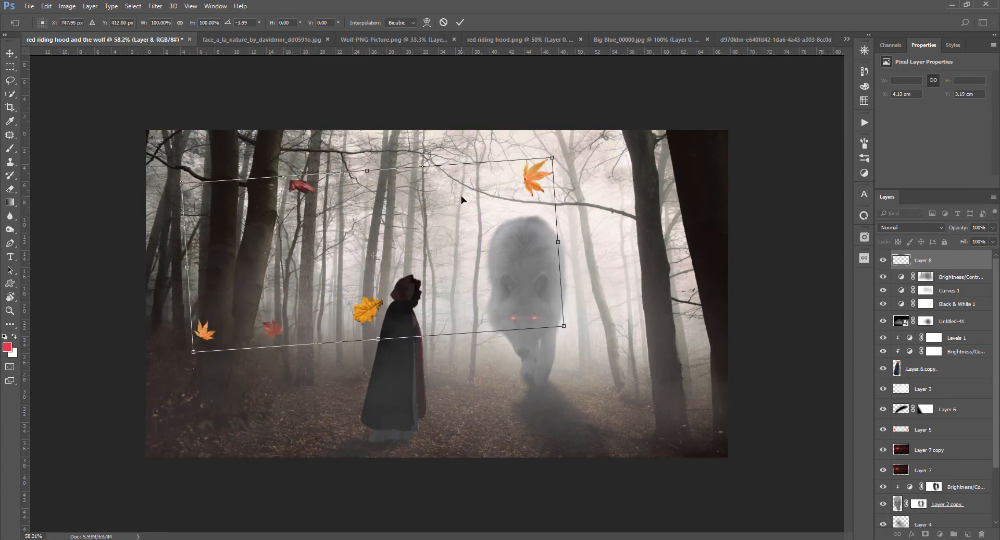
{"action": "key", "text": "Return"}
Copy the yellow oak leaf onto its own layer, place it at the foot of the right-hand tree and flip it horizontally
{"action": "key", "text": "m"}
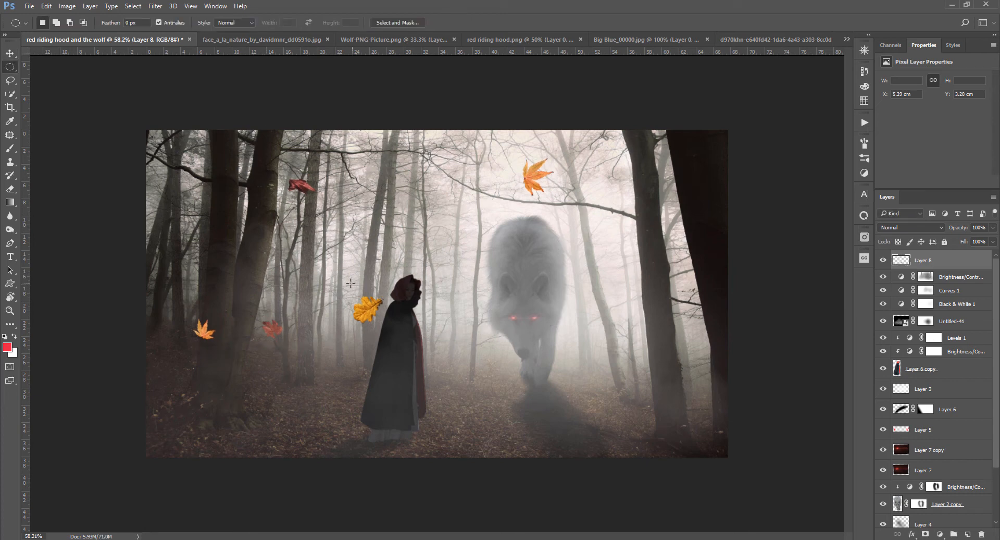
{"action": "key", "text": "ctrl+v"}
{"action": "key", "text": "v"}
{"action": "left_click_drag", "start_coordinate": [368, 311], "coordinate": [652, 426]}
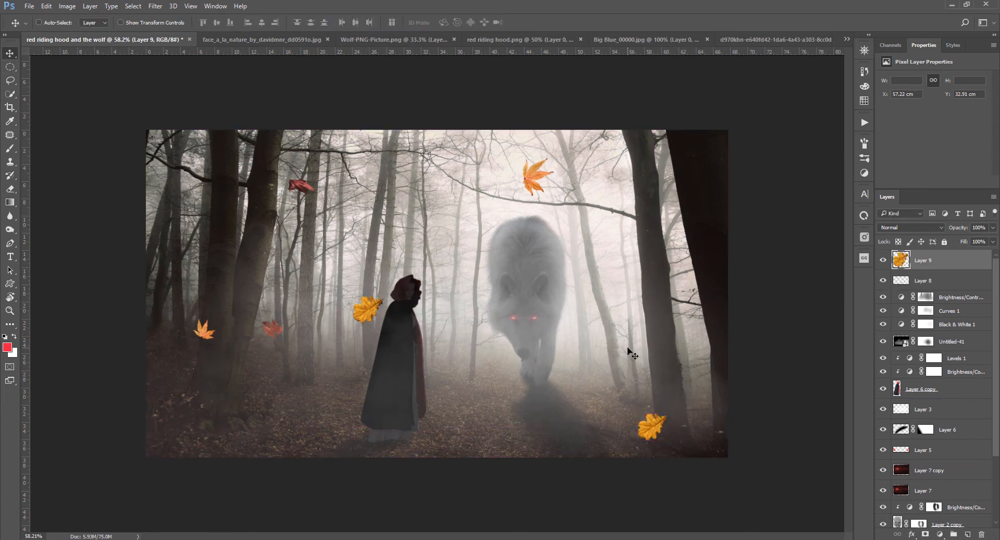
{"action": "right_click", "coordinate": [632, 354]}
{"action": "left_click", "coordinate": [672, 422]}
Copy the red maple leaf from the leaf layer onto its own layer and place it at the image's lower edge, left of the girl
{"action": "key", "text": "m"}
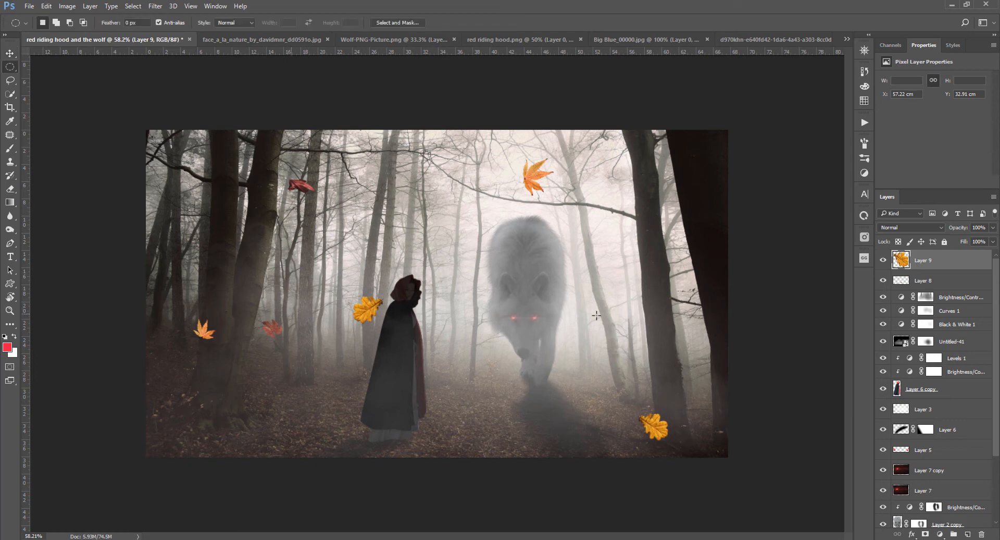
{"action": "key", "text": "alt+bracketleft"}
{"action": "key", "text": "ctrl+j"}
{"action": "key", "text": "v"}
{"action": "left_click_drag", "start_coordinate": [273, 329], "coordinate": [302, 448]}
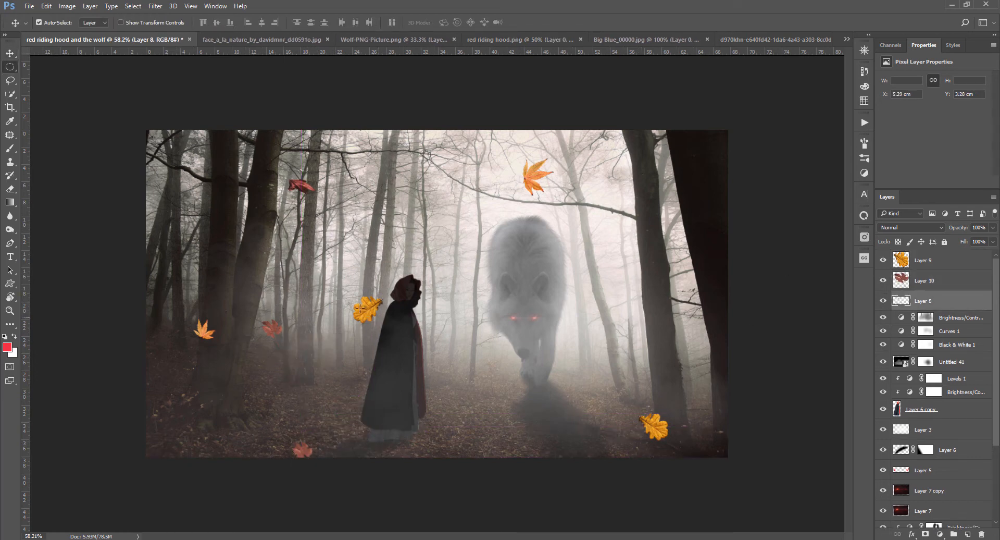
Copy the yellow oak leaf beside the girl onto a new layer, keeping its position, and reselect Layer 8
{"action": "key", "text": "m"}
{"action": "left_click_drag", "start_coordinate": [359, 306], "coordinate": [392, 338]}
{"action": "key", "text": "ctrl+j"}
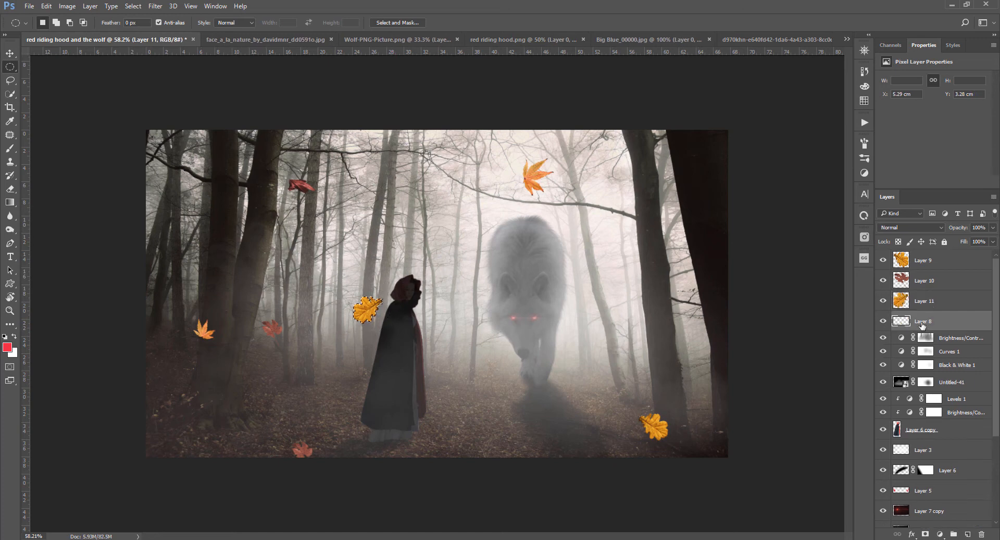
{"action": "key", "text": "v"}
{"action": "key", "text": "ctrl+t"}
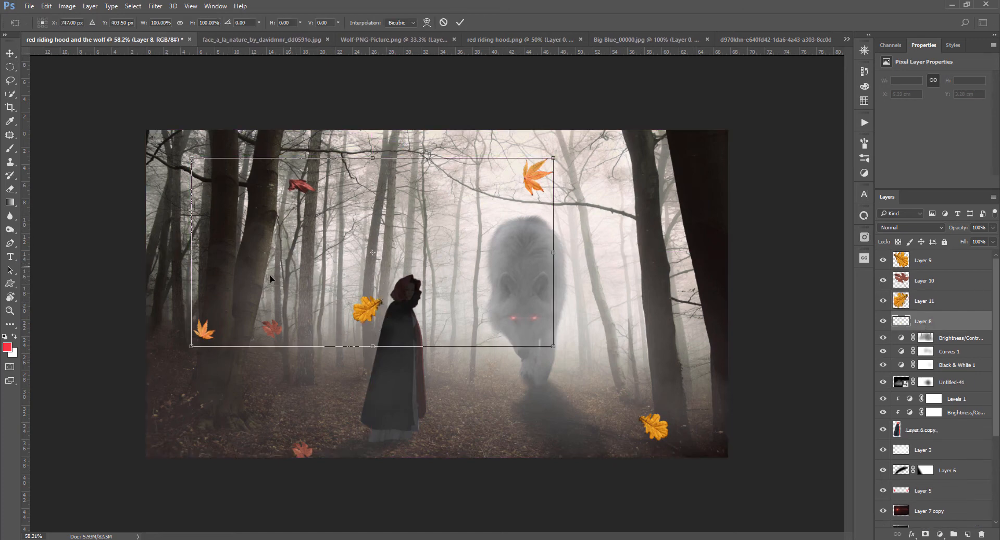
{"action": "key", "text": "Return"}
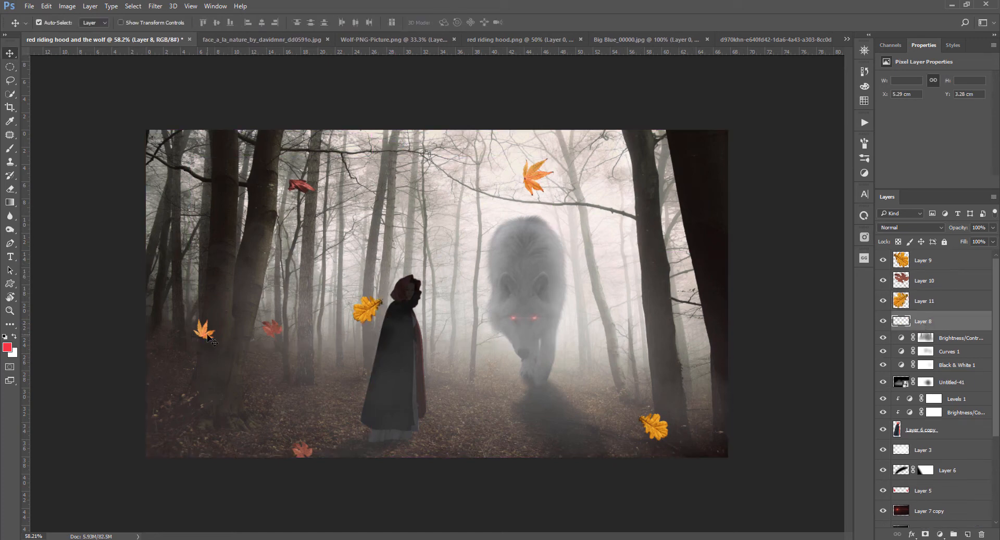
Merge all the leaf layers into Layer 9 and darken them with Hue/Saturation at lightness -89
{"action": "left_click", "coordinate": [938, 266]}
{"action": "scroll", "coordinate": [938, 292], "scroll_direction": "down", "scroll_amount": 2}
{"action": "key", "text": "ctrl+u"}
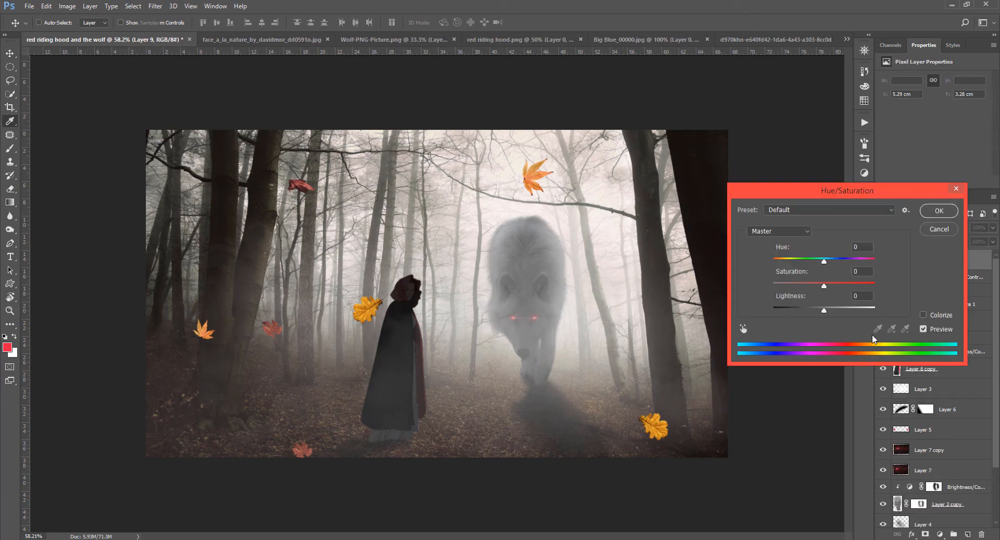
{"action": "left_click_drag", "start_coordinate": [826, 311], "coordinate": [781, 310]}
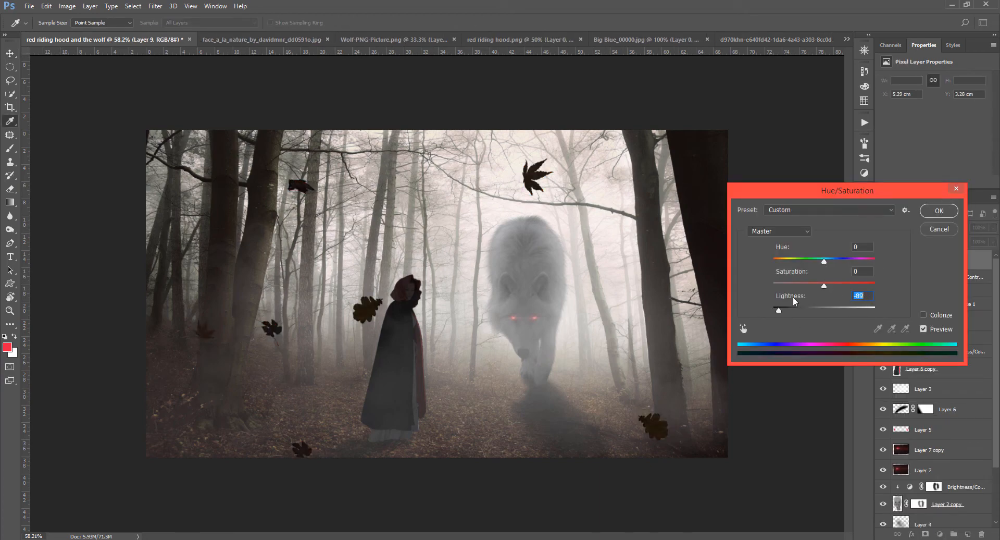
{"action": "key", "text": "Return"}
{"action": "left_click", "coordinate": [157, 5]}
{"action": "left_click", "coordinate": [177, 10]}
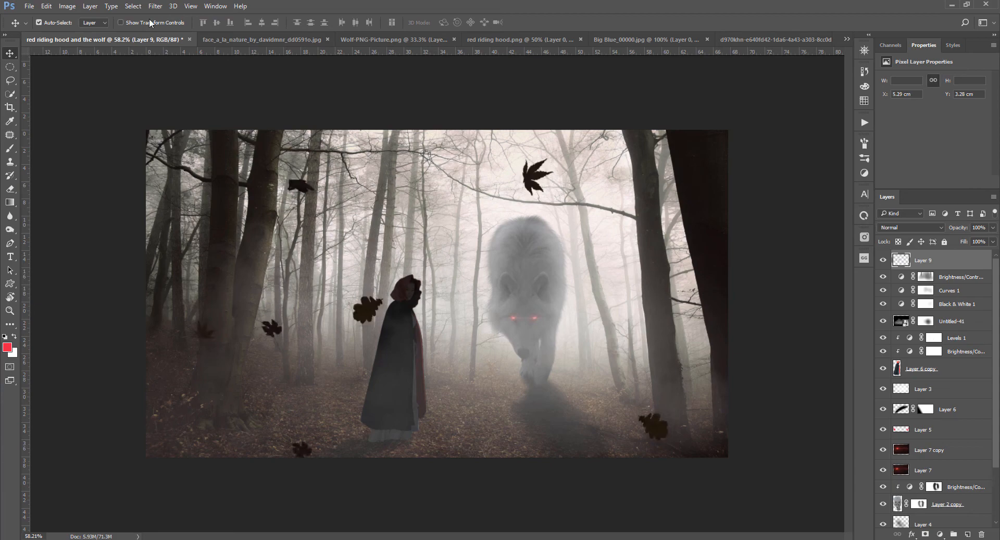
{"action": "left_click", "coordinate": [173, 6]}
{"action": "left_click", "coordinate": [155, 6]}
{"action": "mouse_move", "coordinate": [217, 121]}
{"action": "left_click", "coordinate": [116, 150]}
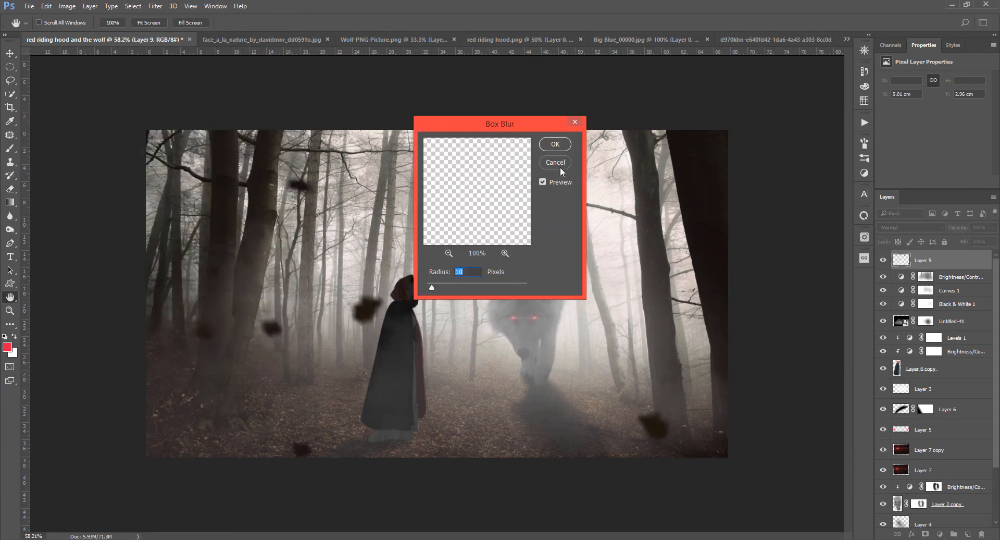
{"action": "left_click", "coordinate": [558, 163]}
Apply a slight Gaussian Blur to the darkened leaves on Layer 9
{"action": "left_click", "coordinate": [161, 6]}
{"action": "left_click", "coordinate": [115, 160]}
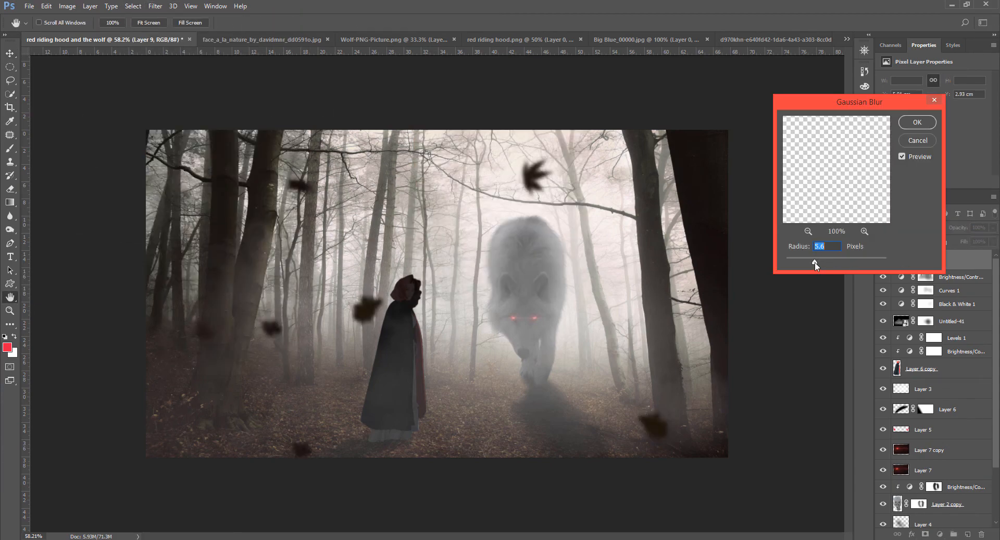
{"action": "left_click", "coordinate": [909, 124]}
{"action": "scroll", "coordinate": [509, 215], "scroll_direction": "down", "scroll_amount": 1}
{"action": "scroll", "coordinate": [507, 212], "scroll_direction": "up", "scroll_amount": 1}
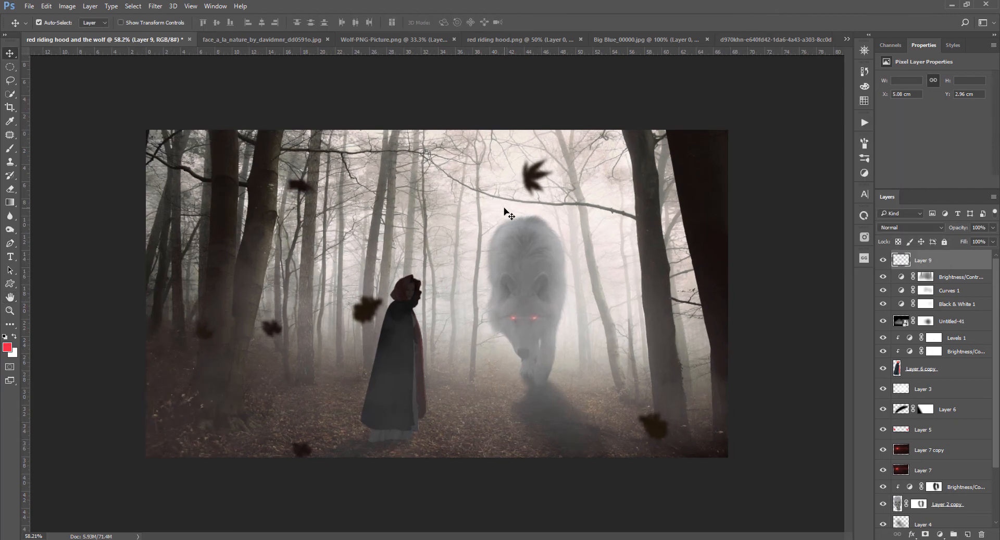
Scale the blurred leaf layer up to about 120% and spread it across the whole image
{"action": "key", "text": "ctrl+t"}
{"action": "left_click_drag", "start_coordinate": [676, 153], "coordinate": [725, 135]}
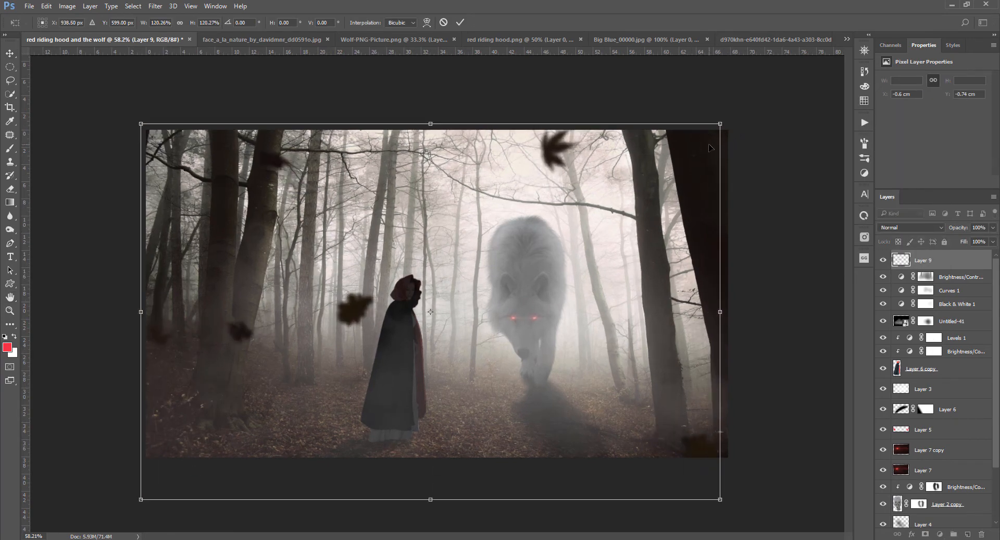
{"action": "key", "text": "Return"}
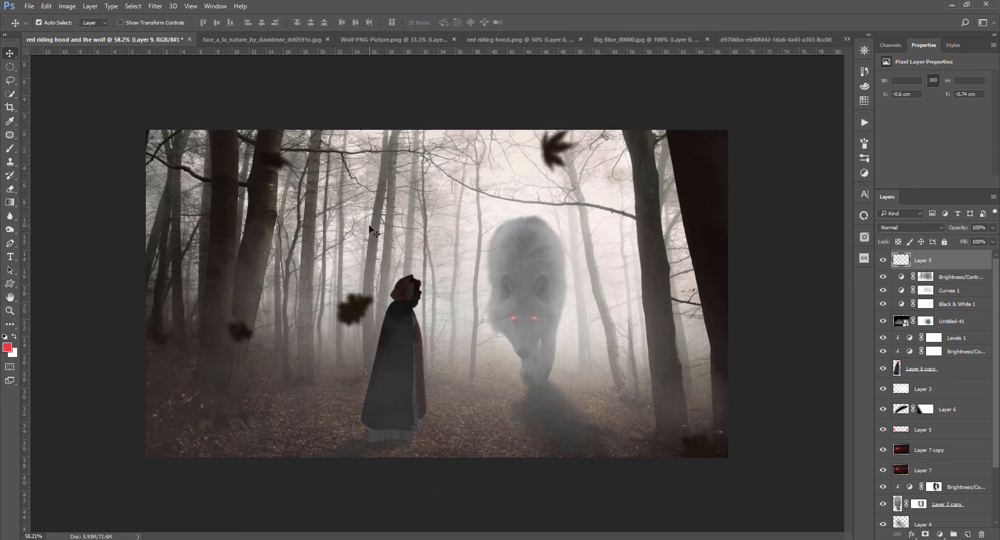
Copy the dark leaf in front of the left foreground tree from Layer 9 onto its own layer
{"action": "key", "text": "m"}
{"action": "left_click_drag", "start_coordinate": [223, 299], "coordinate": [285, 370]}
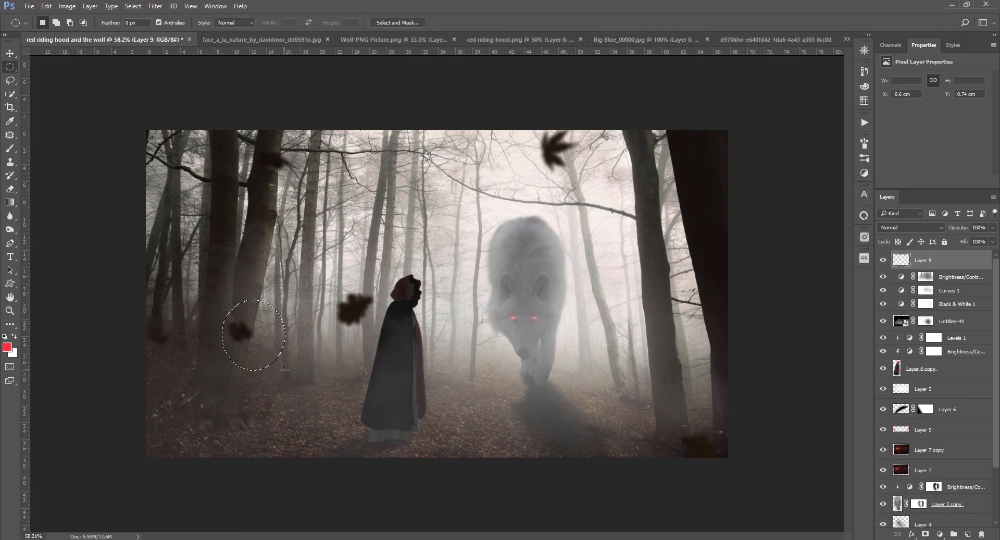
{"action": "key", "text": "ctrl+j"}
{"action": "left_click", "coordinate": [900, 263], "text": "ctrl"}
{"action": "left_click", "coordinate": [917, 285]}
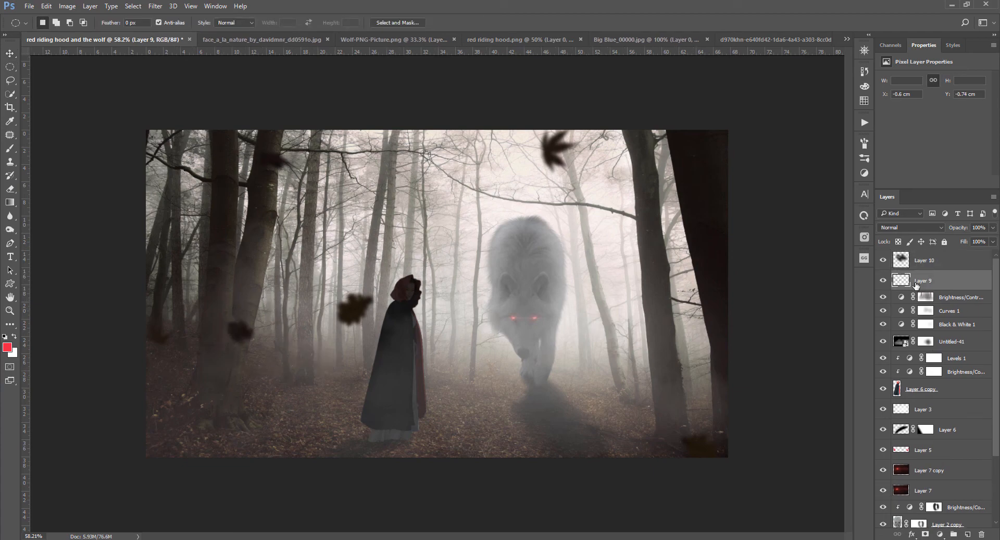
Move the copied leaf down and to the right, and erase the original leaf from Layer 9
{"action": "left_click", "coordinate": [922, 260]}
{"action": "key", "text": "ctrl+t"}
{"action": "mouse_move", "coordinate": [245, 326]}
{"action": "left_mouse_down"}
{"action": "mouse_move", "coordinate": [241, 358]}
{"action": "mouse_move", "coordinate": [280, 358]}
{"action": "mouse_move", "coordinate": [289, 376]}
{"action": "left_mouse_up"}
{"action": "key", "text": "Return"}
{"action": "left_click", "coordinate": [243, 331]}
{"action": "key", "text": "e"}
{"action": "left_click", "coordinate": [242, 329]}
{"action": "key", "text": "v"}
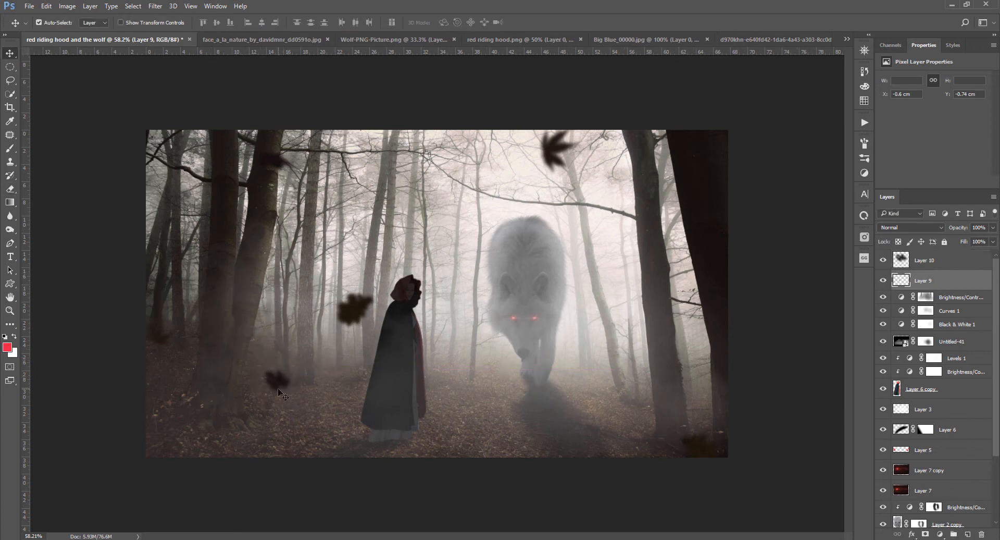
Nudge the Layer 10 leaf further down and slightly left, onto the forest floor beside the girl
{"action": "left_click", "coordinate": [277, 384]}
{"action": "key", "text": "ctrl+t"}
{"action": "key", "text": "shift+Down"}
{"action": "key", "text": "shift+Down"}
{"action": "key", "text": "shift+Down"}
{"action": "key", "text": "shift+Down"}
{"action": "key", "text": "shift+Down"}
{"action": "key", "text": "shift+Left"}
{"action": "key", "text": "shift+Left"}
{"action": "key", "text": "shift+Down"}
{"action": "key", "text": "shift+Down"}
{"action": "key", "text": "shift+Down"}
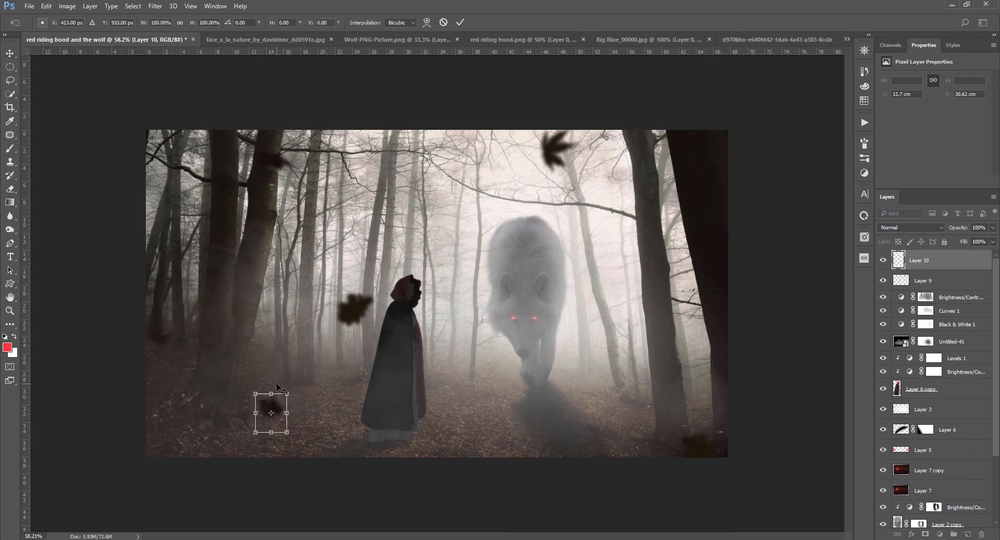
{"action": "key", "text": "Return"}
Shift the Layer 9 leaves up and to the left, away from the girl
{"action": "left_click", "coordinate": [348, 309]}
{"action": "key", "text": "shift+Up"}
{"action": "key", "text": "shift+Up"}
{"action": "key", "text": "shift+Up"}
{"action": "key", "text": "shift+Left"}
{"action": "key", "text": "shift+Left"}
{"action": "key", "text": "shift+Left"}
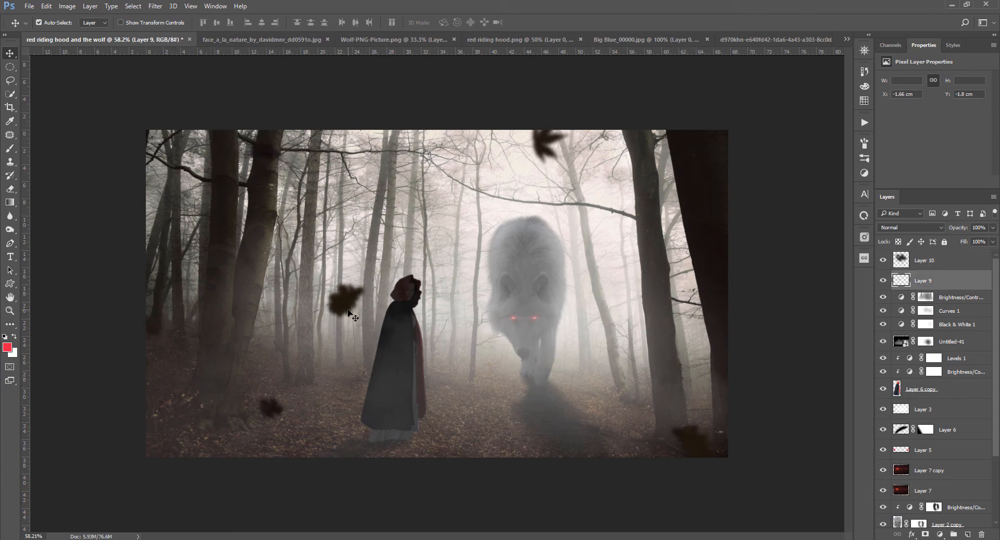
{"action": "key", "text": "shift+Left"}
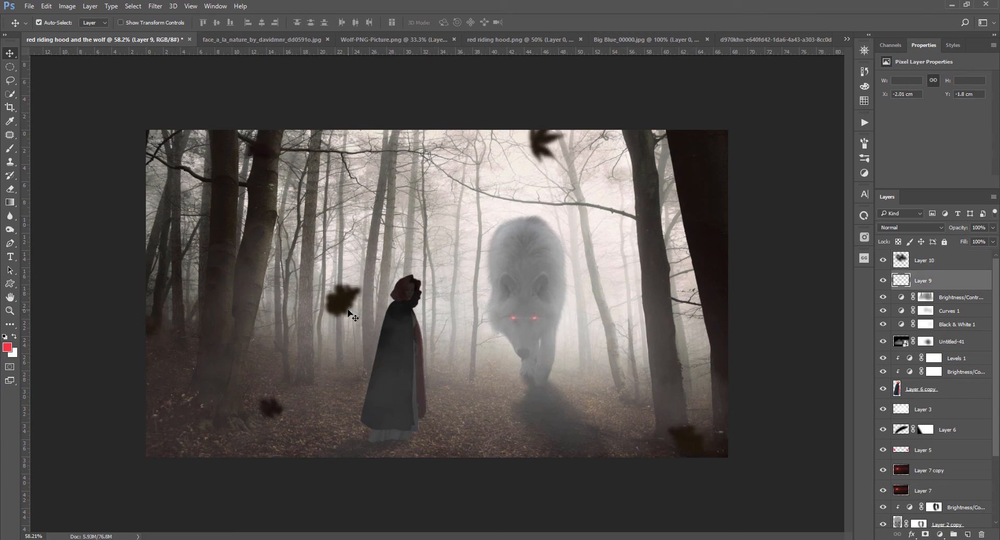
Try to reveal the red of the girl's hood and cape lining by painting black freehand on the Black & White 1 mask
{"action": "left_click", "coordinate": [925, 324]}
{"action": "scroll", "coordinate": [417, 285], "scroll_direction": "up", "scroll_amount": 2}
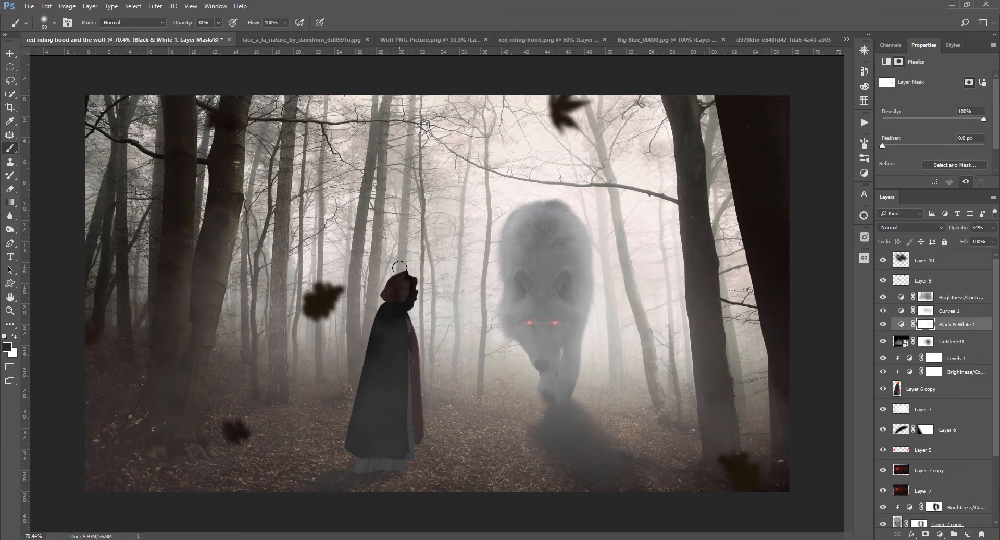
{"action": "key", "text": "b"}
{"action": "left_click_drag", "start_coordinate": [413, 360], "coordinate": [421, 353]}
{"action": "left_click_drag", "start_coordinate": [403, 292], "coordinate": [398, 282]}
{"action": "scroll", "coordinate": [471, 381], "scroll_direction": "down", "scroll_amount": 5}
{"action": "scroll", "coordinate": [471, 381], "scroll_direction": "up", "scroll_amount": 8}
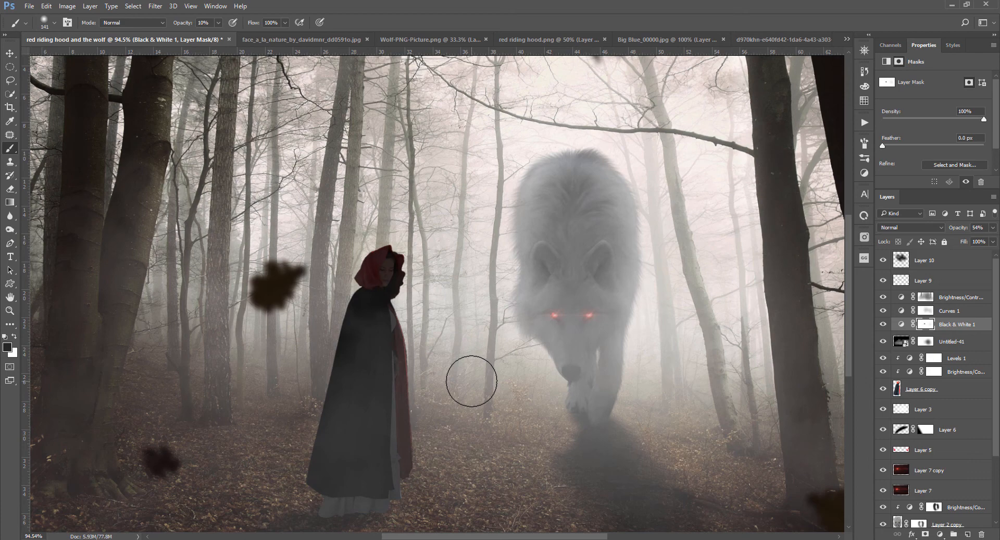
Paint over the girl in white at 100% brush opacity to reset the Black & White 1 mask
{"action": "key", "text": "x"}
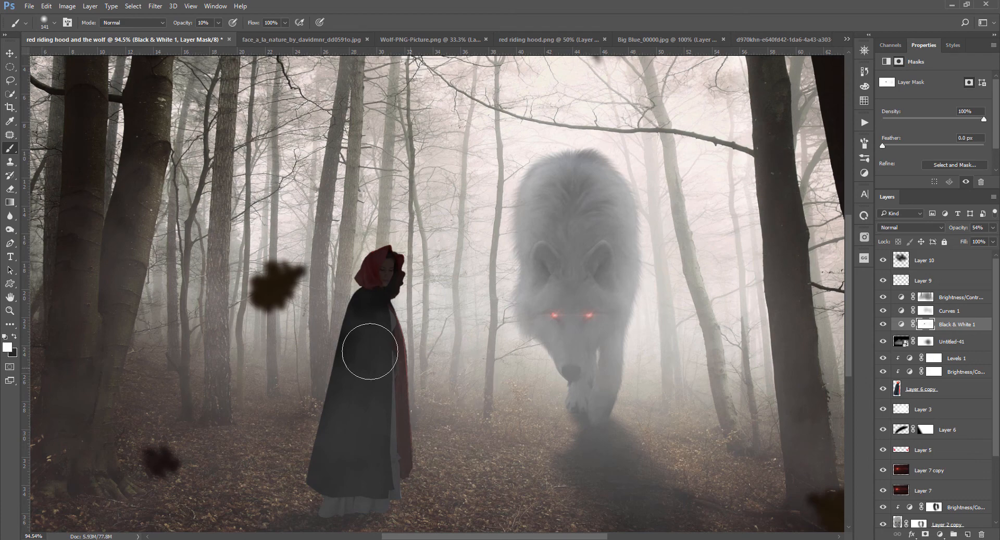
{"action": "key", "text": "0"}
{"action": "mouse_move", "coordinate": [362, 298]}
{"action": "left_mouse_down"}
{"action": "mouse_move", "coordinate": [395, 220]}
{"action": "mouse_move", "coordinate": [383, 231]}
{"action": "left_mouse_up"}
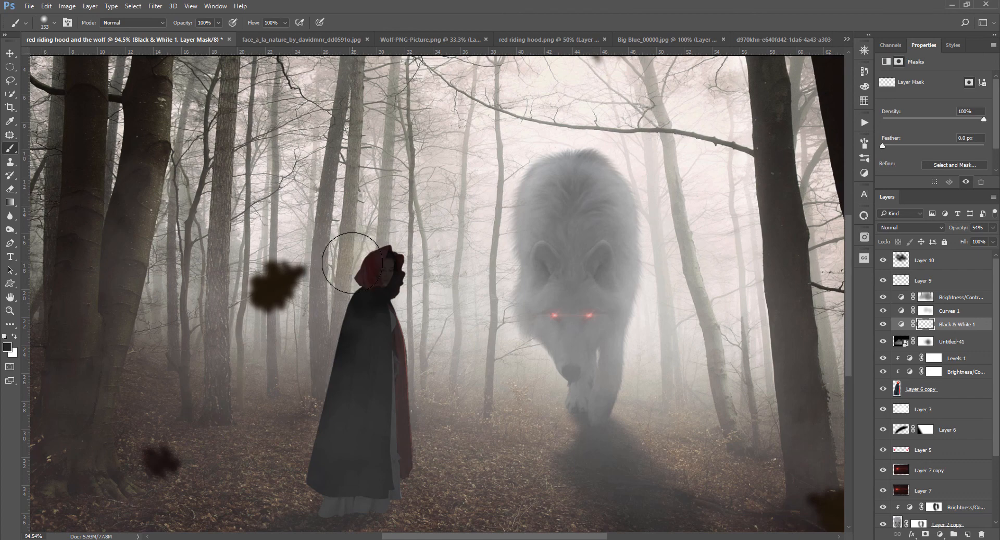
Load the girl's outline from Layer 6 copy and paint black over her hood and cape lining on the Black & White 1 mask
{"action": "left_click", "coordinate": [897, 388], "text": "ctrl"}
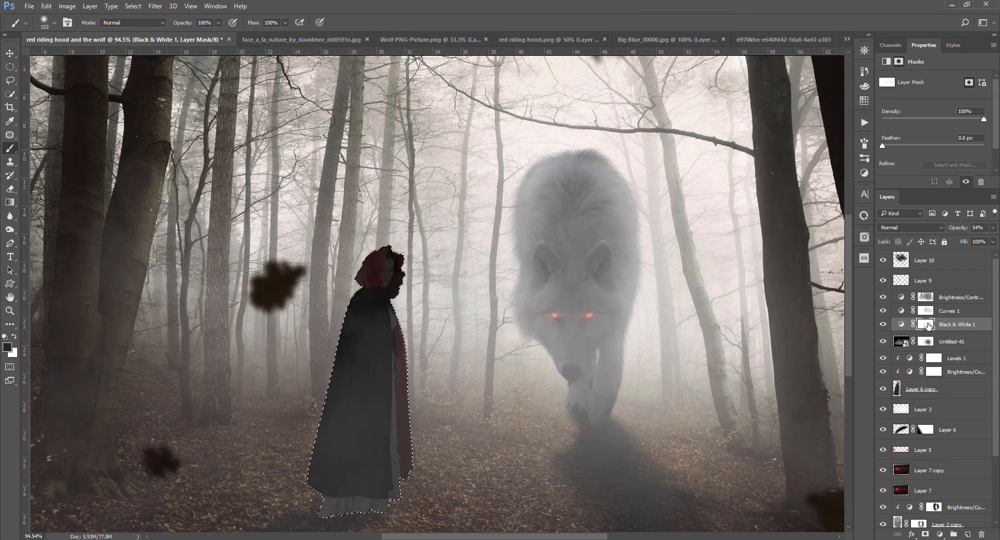
{"action": "left_click_drag", "start_coordinate": [368, 266], "coordinate": [333, 266]}
{"action": "mouse_move", "coordinate": [408, 281]}
{"action": "left_mouse_down"}
{"action": "mouse_move", "coordinate": [421, 420]}
{"action": "mouse_move", "coordinate": [411, 377]}
{"action": "mouse_move", "coordinate": [414, 467]}
{"action": "left_mouse_up"}
{"action": "key", "text": "ctrl+d"}
{"action": "scroll", "coordinate": [365, 388], "scroll_direction": "down", "scroll_amount": 2}
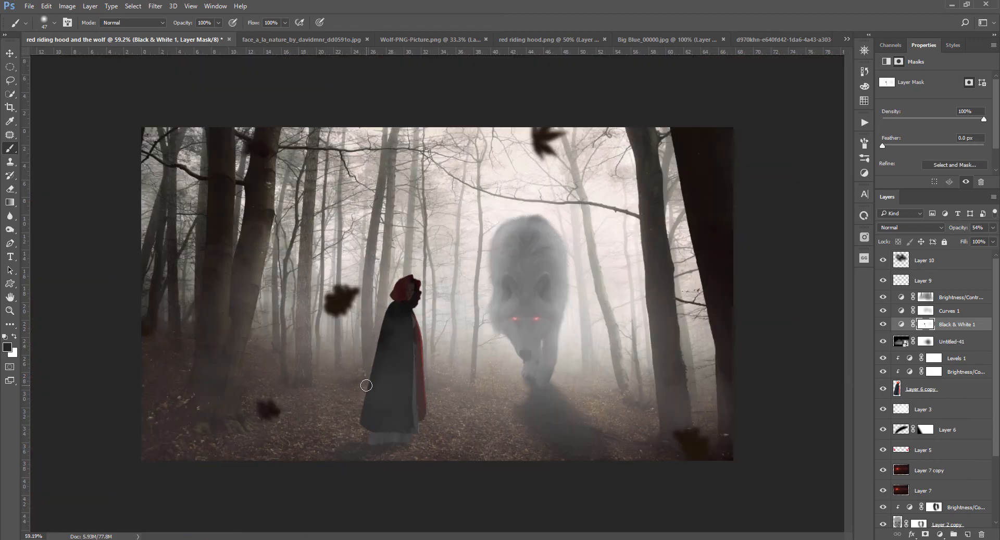
Tone down the red of the hood and cape lining by painting white within the girl's outline on the Black & White 1 mask
{"action": "scroll", "coordinate": [457, 323], "scroll_direction": "up", "scroll_amount": 1}
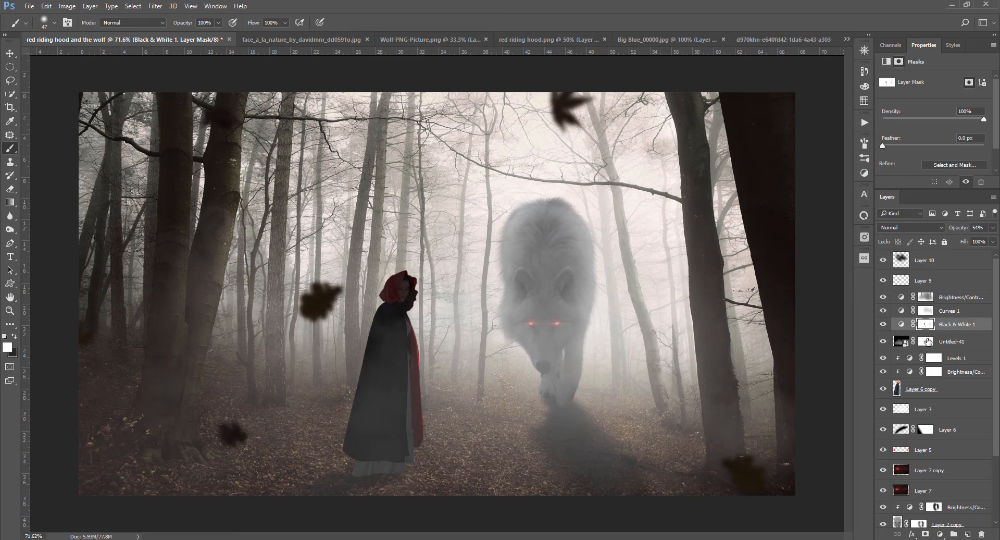
{"action": "mouse_move", "coordinate": [389, 290]}
{"action": "left_mouse_down"}
{"action": "mouse_move", "coordinate": [398, 286]}
{"action": "mouse_move", "coordinate": [395, 340]}
{"action": "mouse_move", "coordinate": [414, 432]}
{"action": "left_mouse_up"}
{"action": "key", "text": "x"}
{"action": "left_click", "coordinate": [897, 389], "text": "ctrl"}
{"action": "key", "text": "ctrl+d"}
{"action": "key", "text": "v"}
{"action": "scroll", "coordinate": [443, 376], "scroll_direction": "down", "scroll_amount": 1}
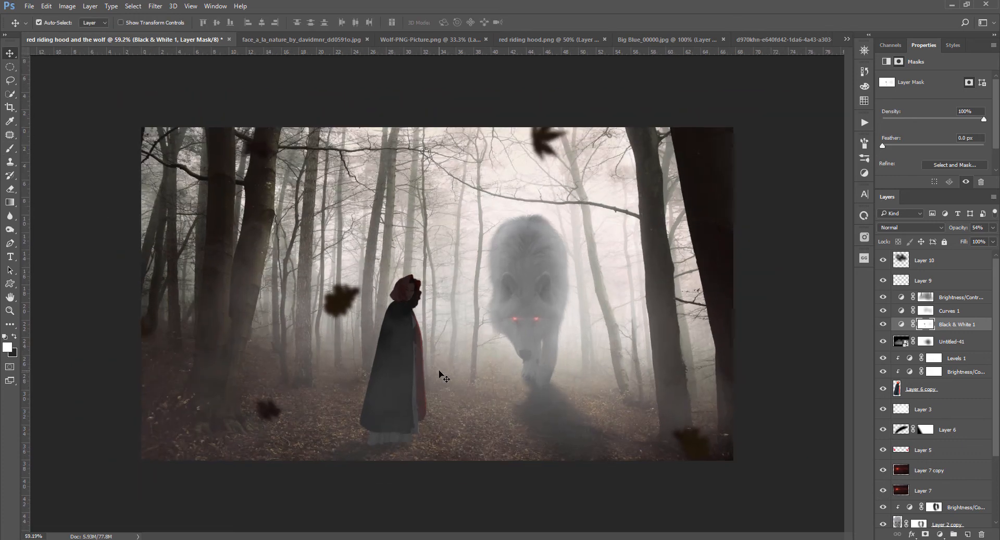
Shift the Layer 9 leaves further left and slightly down so the large leaf sits farther behind the girl
{"action": "left_click", "coordinate": [353, 312]}
{"action": "key", "text": "shift+Left"}
{"action": "key", "text": "shift+Left"}
{"action": "key", "text": "shift+Left"}
{"action": "key", "text": "shift+Left"}
{"action": "key", "text": "shift+Left"}
{"action": "key", "text": "shift+Left"}
{"action": "key", "text": "shift+Left"}
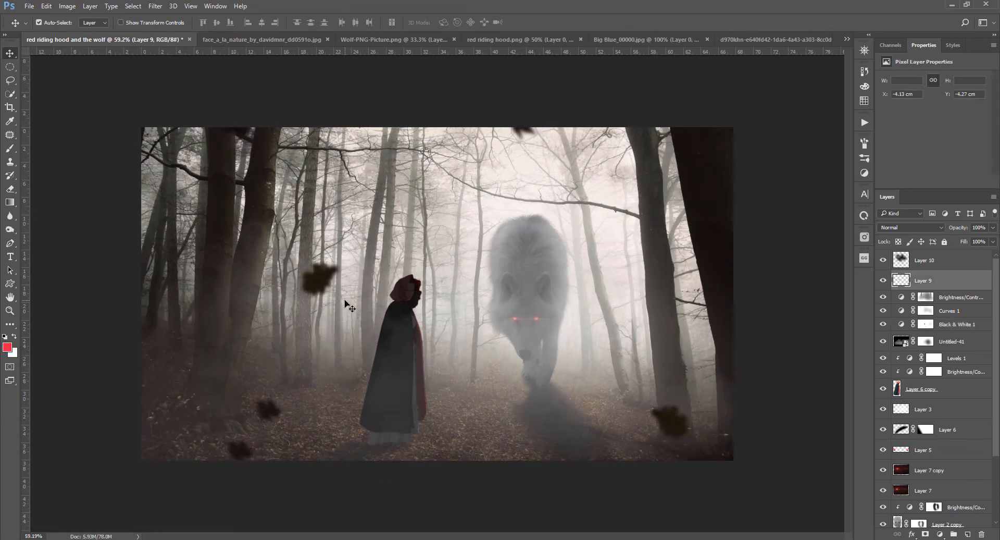
{"action": "key", "text": "shift+Down"}
{"action": "key", "text": "shift+Down"}
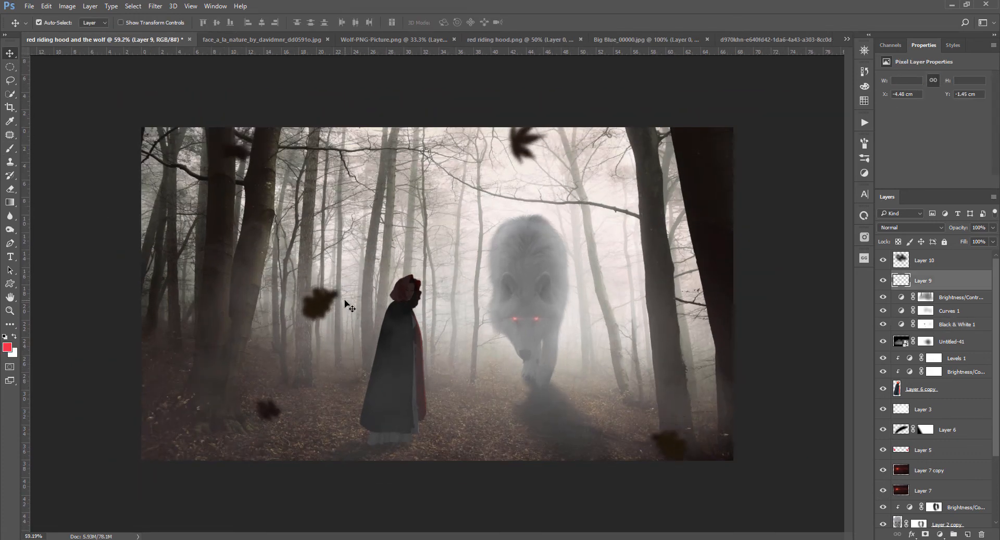
{"action": "scroll", "coordinate": [349, 307], "scroll_direction": "down", "scroll_amount": 1}
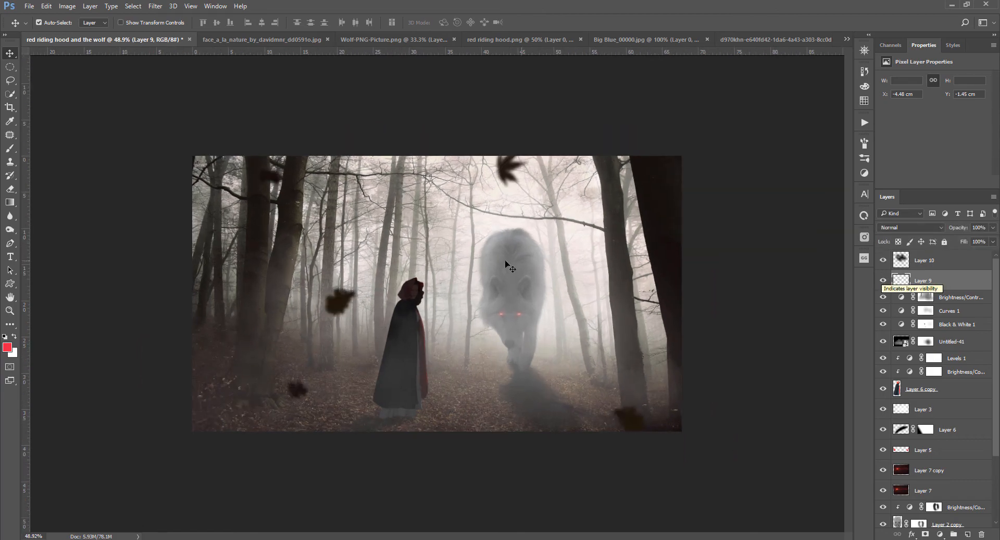
Apply a Field Blur of 5 px to the forest background on Layer 1
{"action": "left_click", "coordinate": [508, 266]}
{"action": "scroll", "coordinate": [209, 337], "scroll_direction": "up", "scroll_amount": 1}
{"action": "scroll", "coordinate": [933, 463], "scroll_direction": "down", "scroll_amount": 3}
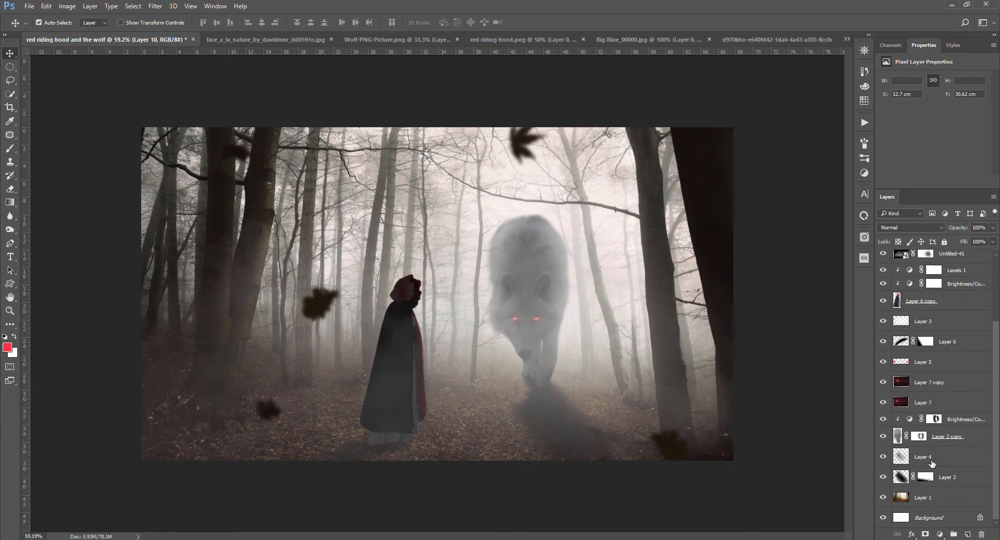
{"action": "left_click", "coordinate": [933, 497]}
{"action": "left_click", "coordinate": [173, 6]}
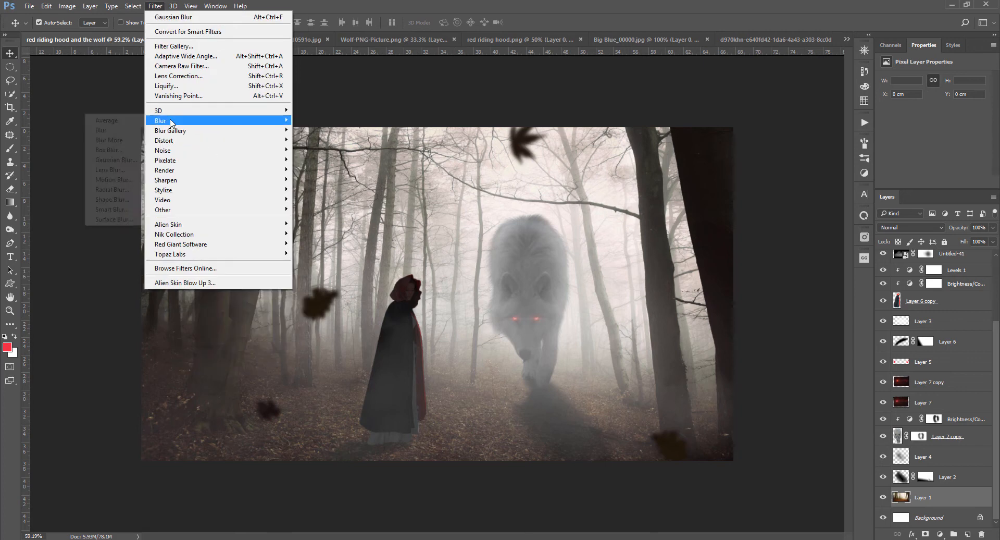
{"action": "mouse_move", "coordinate": [170, 130]}
{"action": "left_click", "coordinate": [110, 131]}
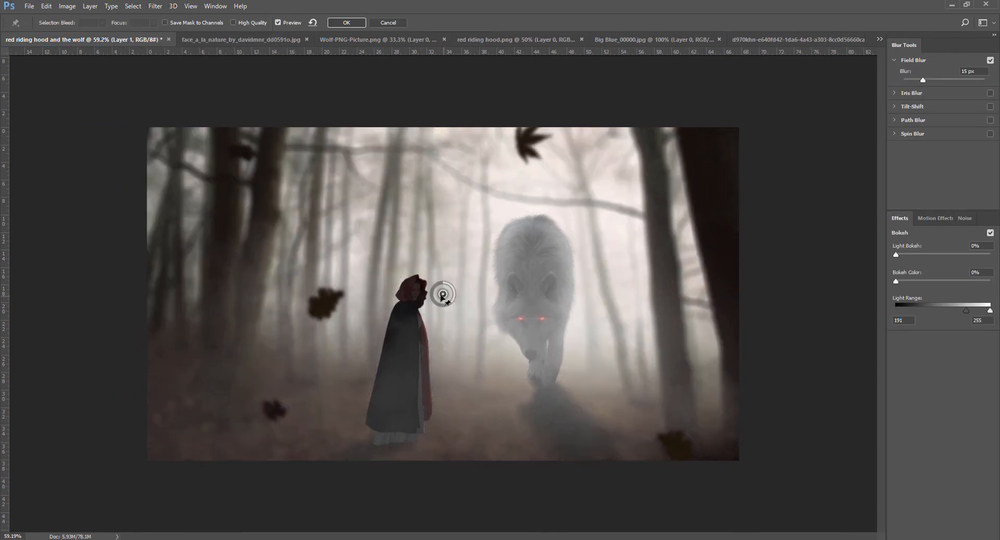
{"action": "left_click_drag", "start_coordinate": [442, 293], "coordinate": [650, 296]}
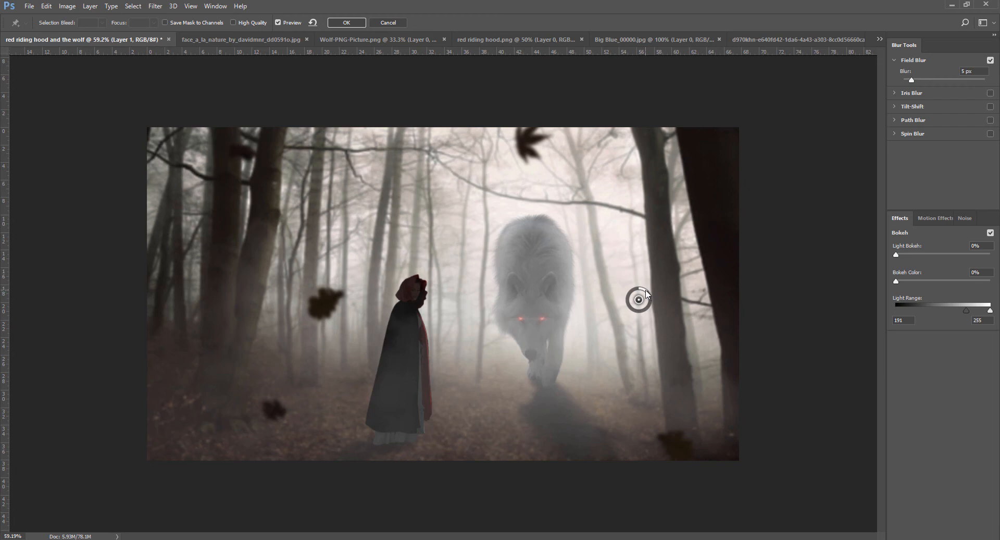
{"action": "key", "text": "Return"}
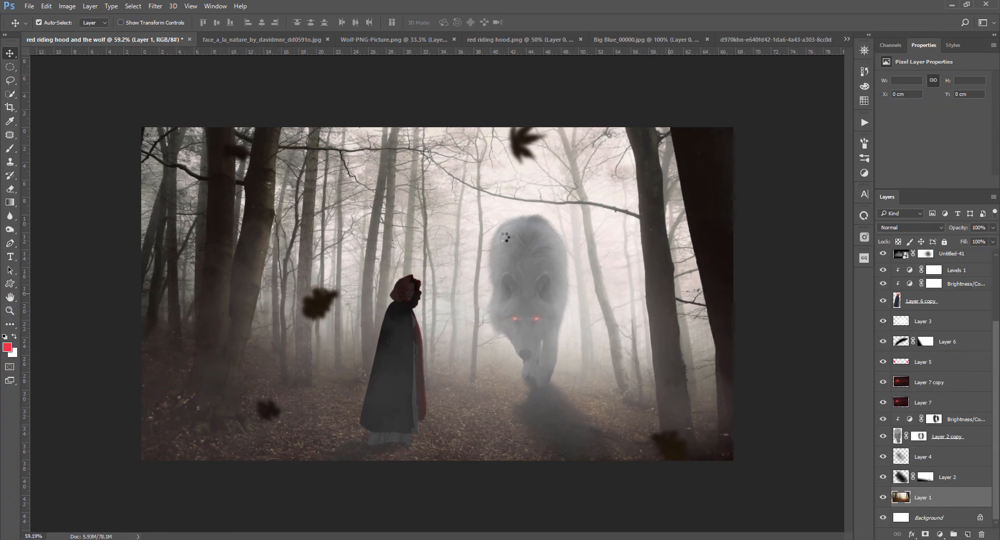
Place the atmosphere image from the Fog folder above the wolf's Brightness/Contrast layer and enlarge it to span the canvas
{"action": "left_click", "coordinate": [936, 419]}
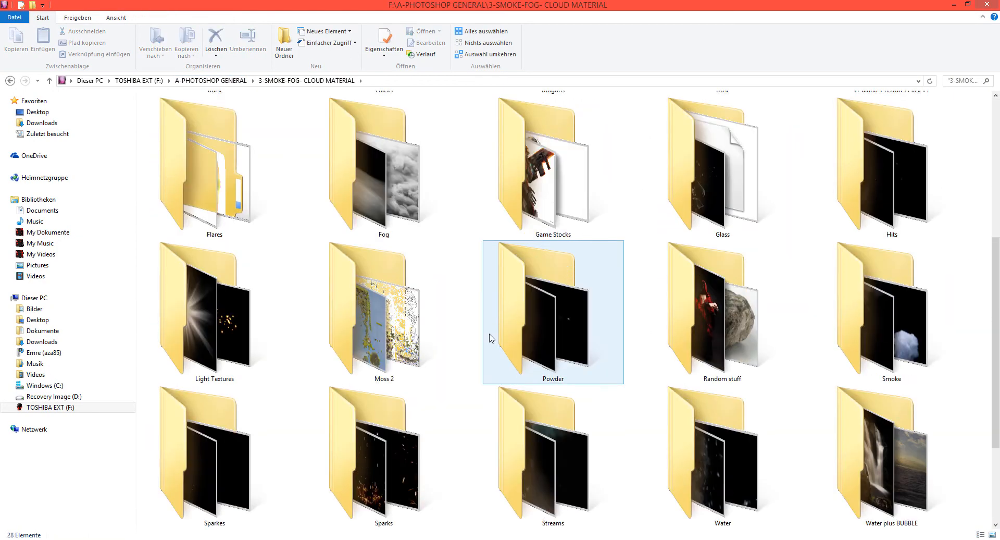
{"action": "double_click", "coordinate": [400, 214]}
{"action": "left_click", "coordinate": [636, 148]}
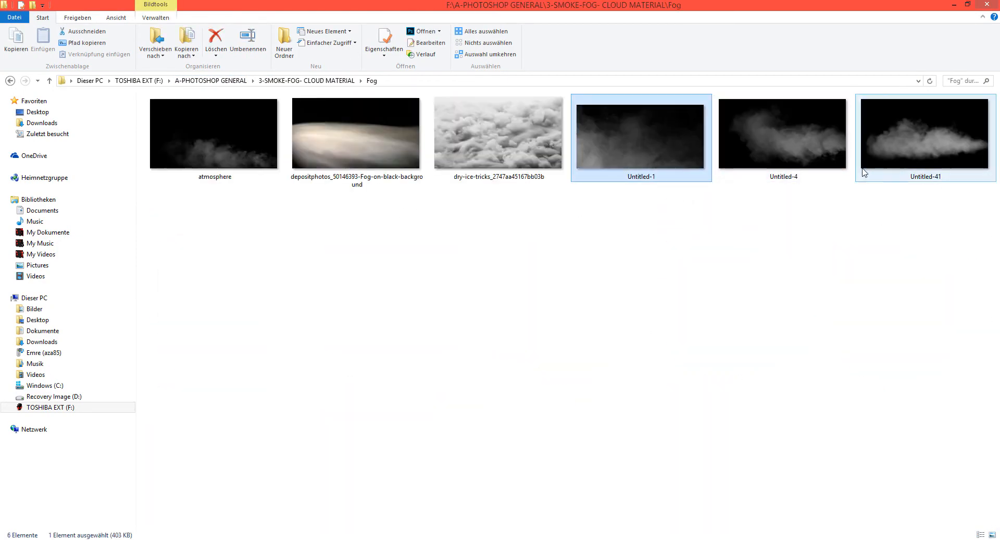
{"action": "left_click", "coordinate": [235, 141]}
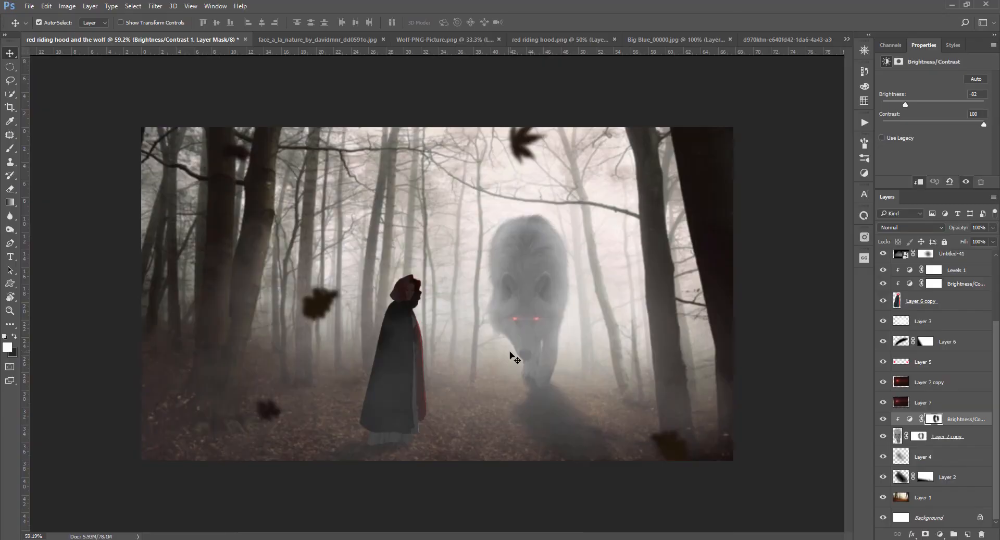
{"action": "left_click_drag", "start_coordinate": [607, 387], "coordinate": [782, 481]}
{"action": "left_click_drag", "start_coordinate": [580, 353], "coordinate": [571, 271]}
{"action": "key", "text": "Return"}
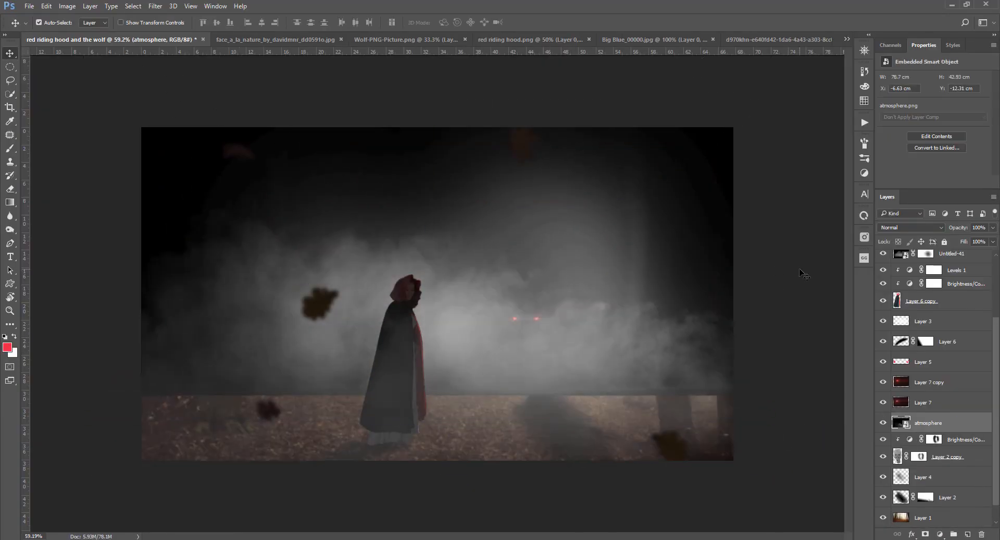
Set the atmosphere layer to Screen blending, rotate it about 0.9 degrees and move it lower over the ground
{"action": "scroll", "coordinate": [922, 231], "scroll_direction": "down", "scroll_amount": 8}
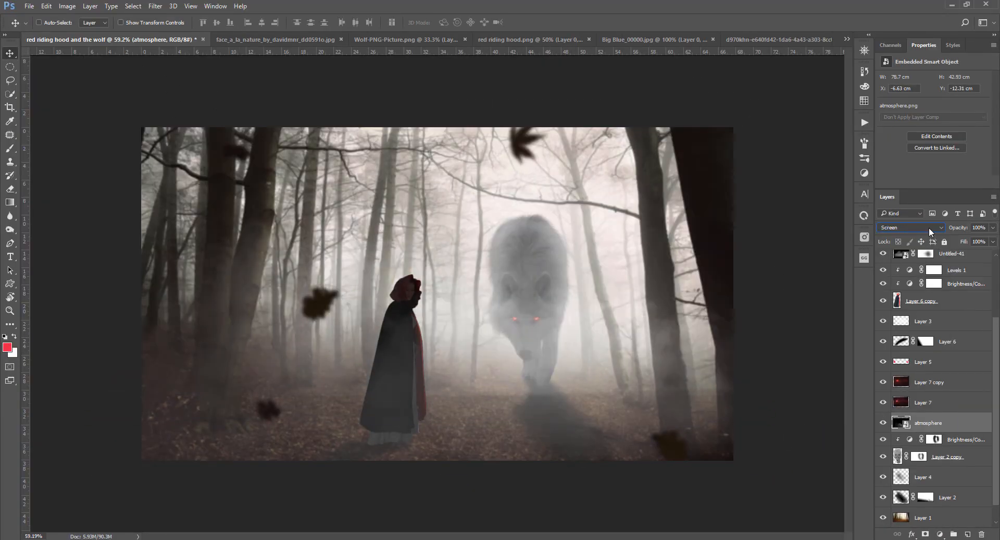
{"action": "key", "text": "ctrl+t"}
{"action": "left_click_drag", "start_coordinate": [829, 349], "coordinate": [828, 352]}
{"action": "left_click_drag", "start_coordinate": [697, 338], "coordinate": [718, 363]}
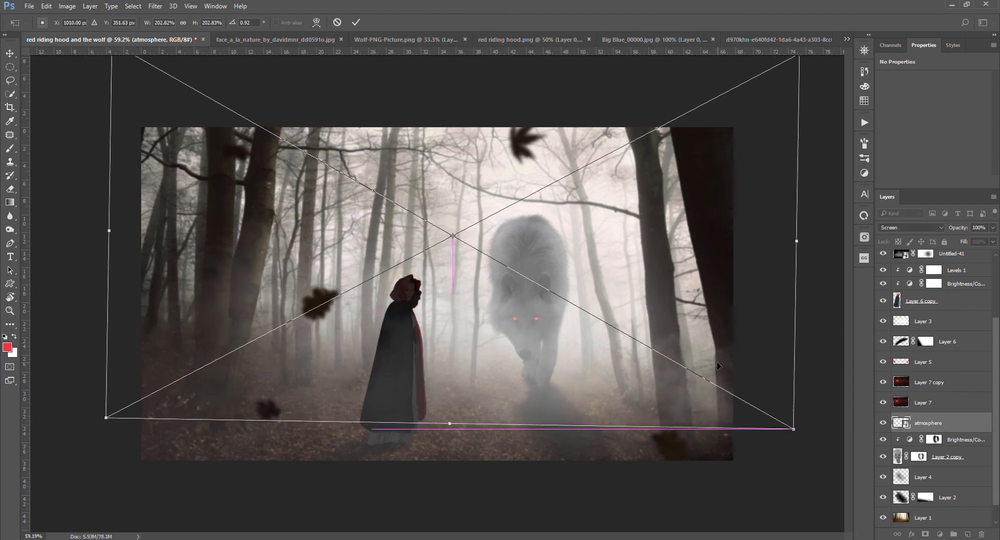
{"action": "key", "text": "Return"}
Mask out the lower edge of the atmosphere fog with a large soft black brush and reduce the layer's opacity
{"action": "key", "text": "b"}
{"action": "left_click", "coordinate": [926, 534]}
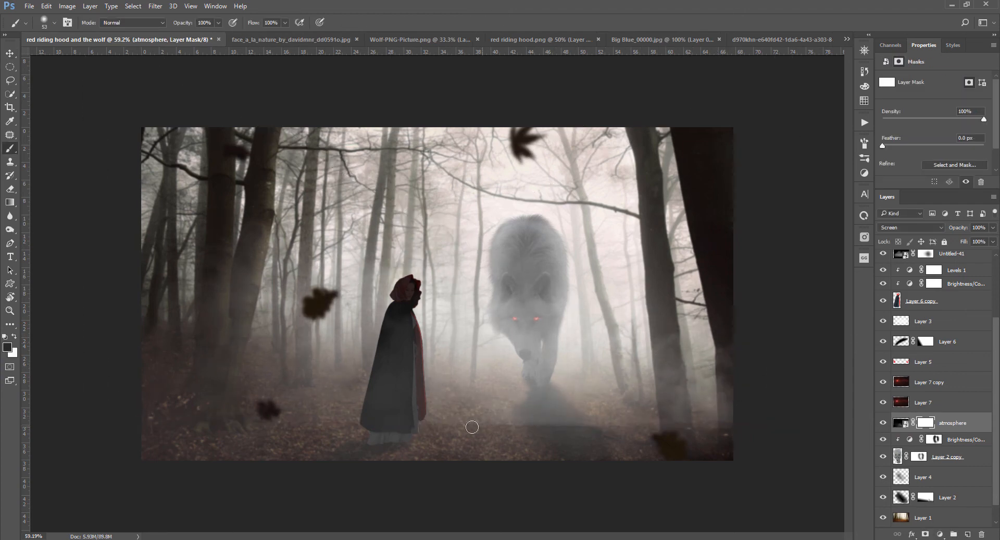
{"action": "left_click_drag", "start_coordinate": [472, 426], "coordinate": [572, 443]}
{"action": "mouse_move", "coordinate": [563, 467]}
{"action": "left_mouse_down"}
{"action": "mouse_move", "coordinate": [295, 501]}
{"action": "mouse_move", "coordinate": [823, 499]}
{"action": "left_mouse_up"}
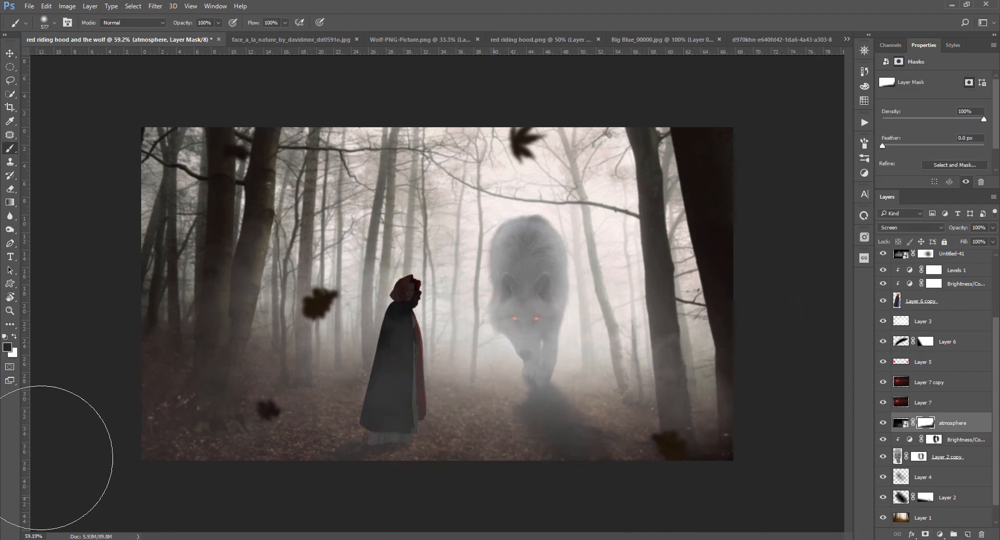
{"action": "key", "text": "v"}
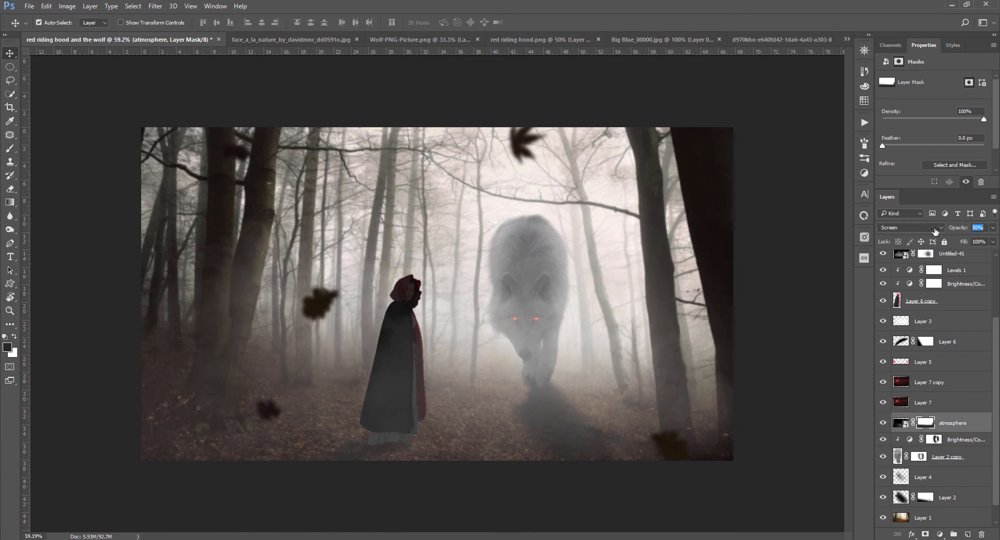
{"action": "key", "text": "1"}
{"action": "key", "text": "6"}
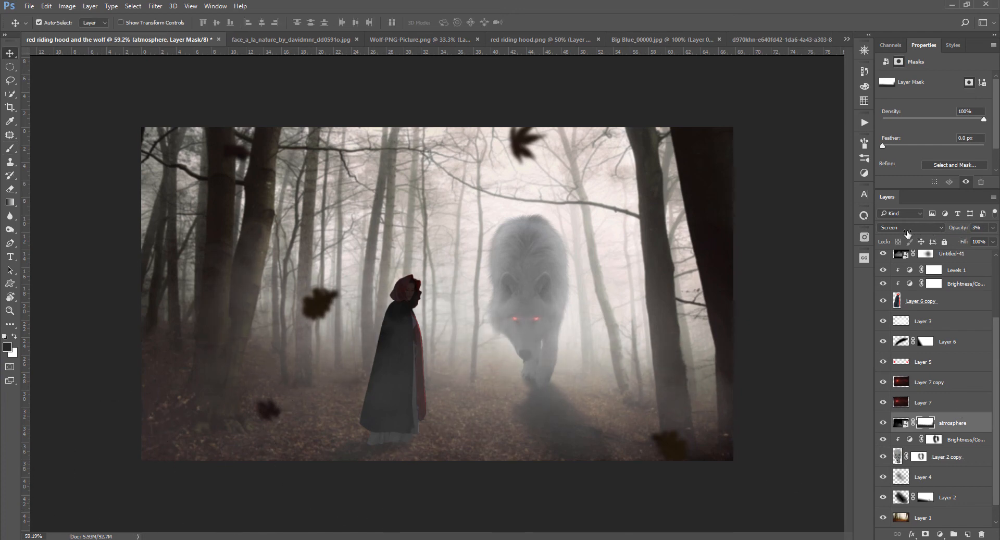
Check the effect of the Untitled-41 fog layer by hiding and showing it, and shift the layer slightly down
{"action": "scroll", "coordinate": [939, 369], "scroll_direction": "up", "scroll_amount": 2}
{"action": "left_click", "coordinate": [940, 338]}
{"action": "left_click", "coordinate": [880, 338]}
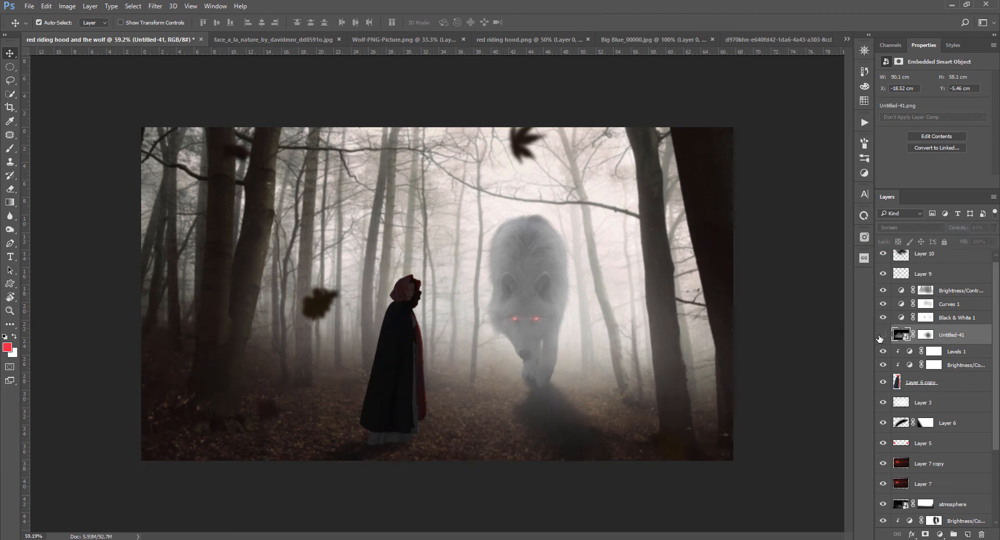
{"action": "left_click", "coordinate": [880, 338]}
{"action": "left_click", "coordinate": [880, 337]}
{"action": "left_click", "coordinate": [880, 337]}
{"action": "key", "text": "ctrl+t"}
{"action": "scroll", "coordinate": [398, 211], "scroll_direction": "down", "scroll_amount": 4}
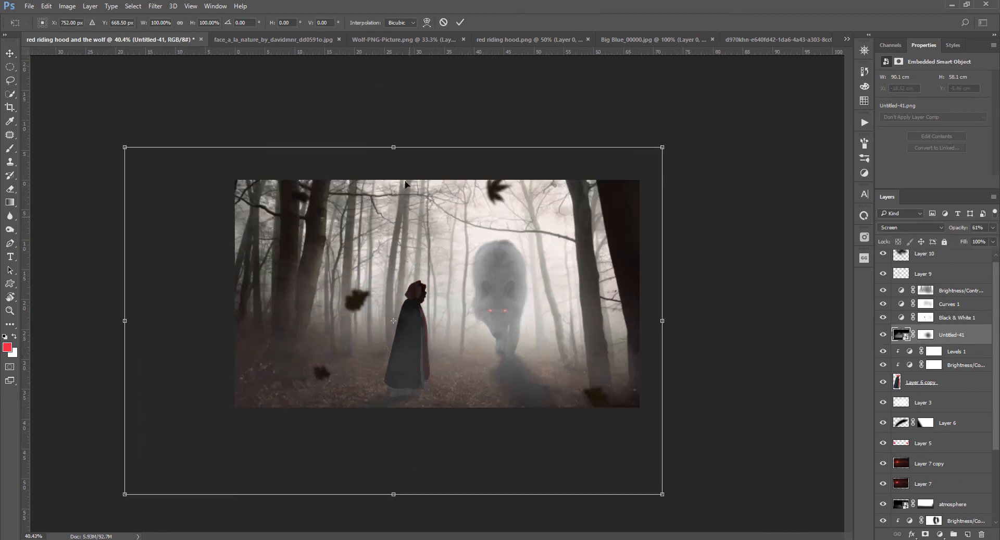
{"action": "left_click_drag", "start_coordinate": [399, 210], "coordinate": [397, 224]}
{"action": "key", "text": "Return"}
{"action": "scroll", "coordinate": [364, 167], "scroll_direction": "up", "scroll_amount": 3}
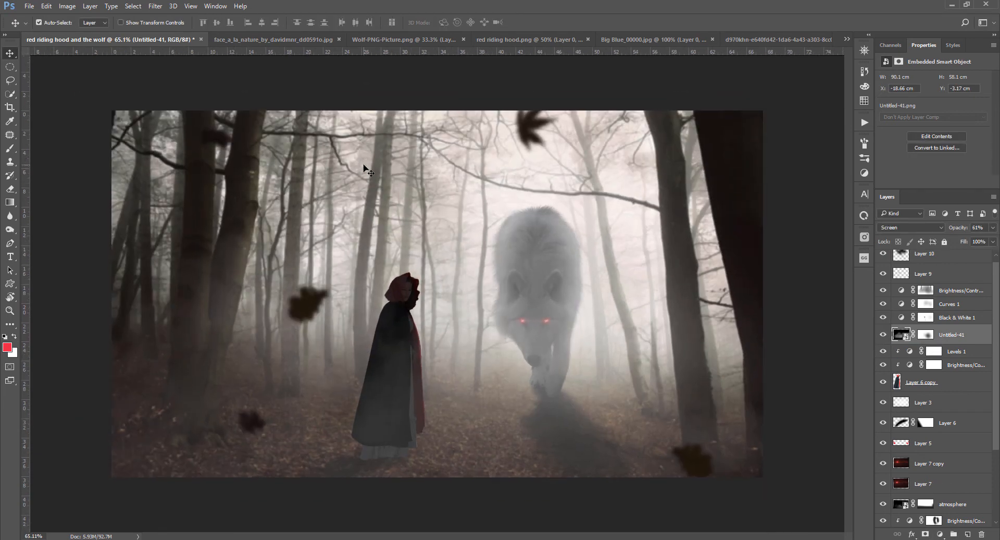
{"action": "left_click", "coordinate": [901, 423]}
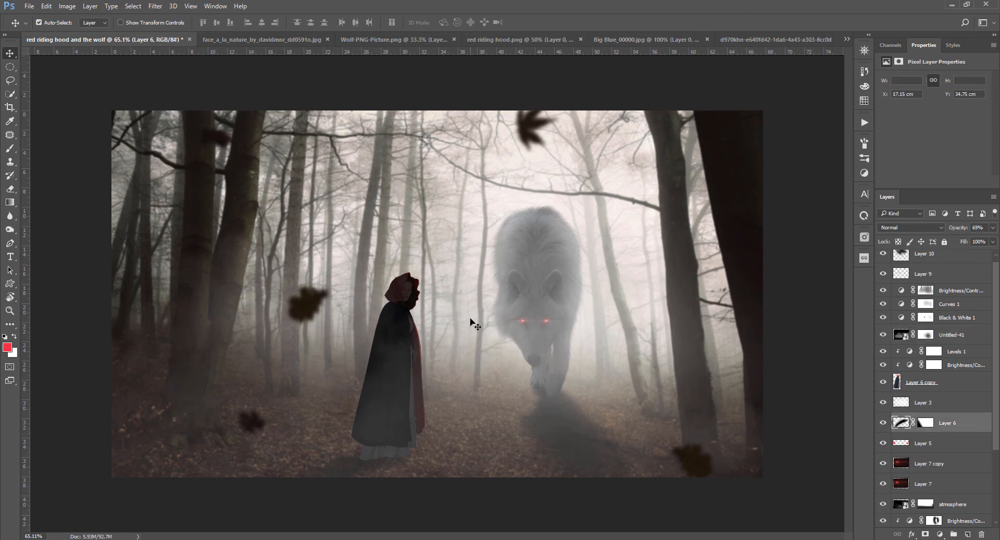
{"action": "scroll", "coordinate": [475, 323], "scroll_direction": "down", "scroll_amount": 2}
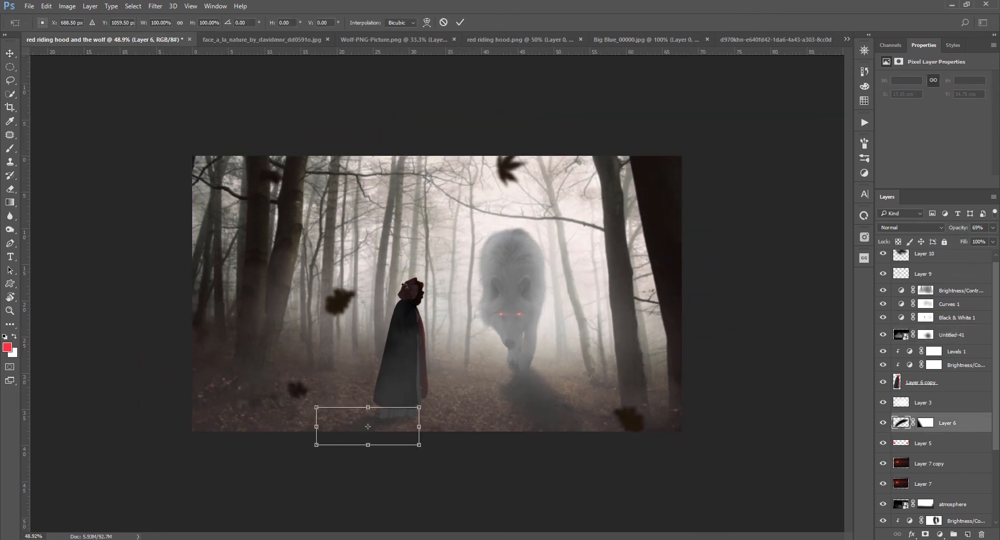
{"action": "scroll", "coordinate": [976, 334], "scroll_direction": "up", "scroll_amount": 1}
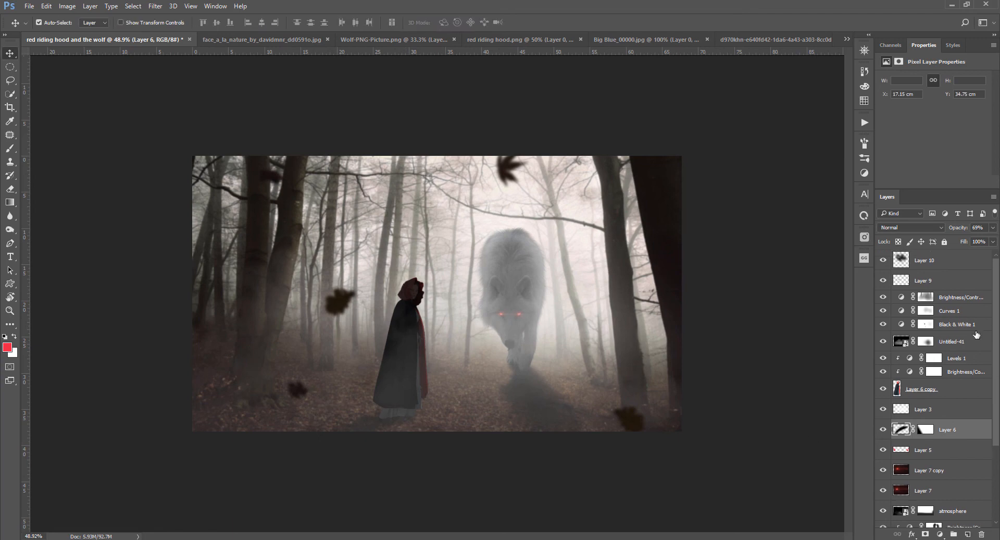
Move the Untitled-41 fog layer slightly up, to a Y position of about -5.25 cm
{"action": "left_click", "coordinate": [941, 343]}
{"action": "key", "text": "ctrl+t"}
{"action": "left_click_drag", "start_coordinate": [428, 171], "coordinate": [431, 151]}
{"action": "key", "text": "Return"}
{"action": "scroll", "coordinate": [338, 321], "scroll_direction": "down", "scroll_amount": 1}
{"action": "scroll", "coordinate": [339, 322], "scroll_direction": "up", "scroll_amount": 3}
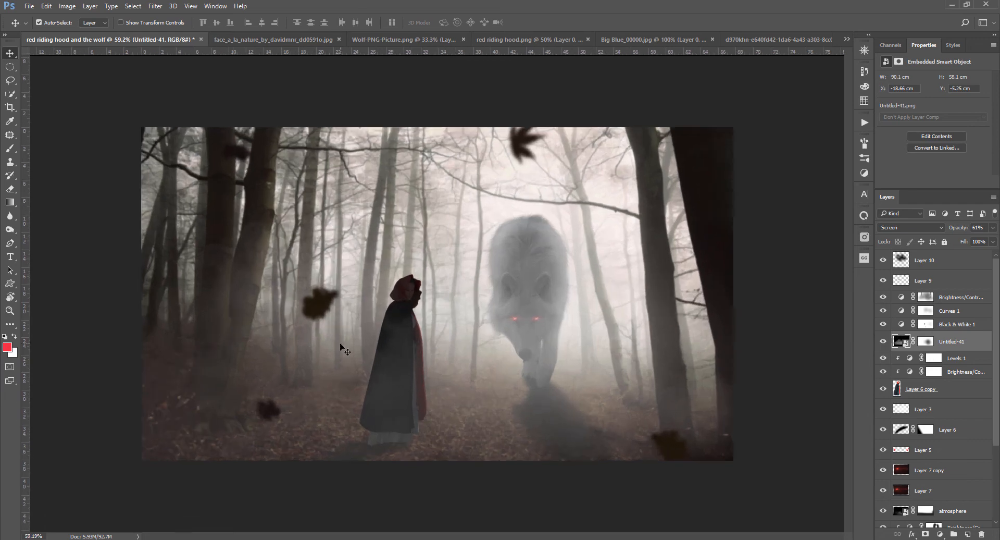
Rename the topmost layer, Layer 10, as "original" and run the Copper action on it
{"action": "left_click", "coordinate": [903, 260]}
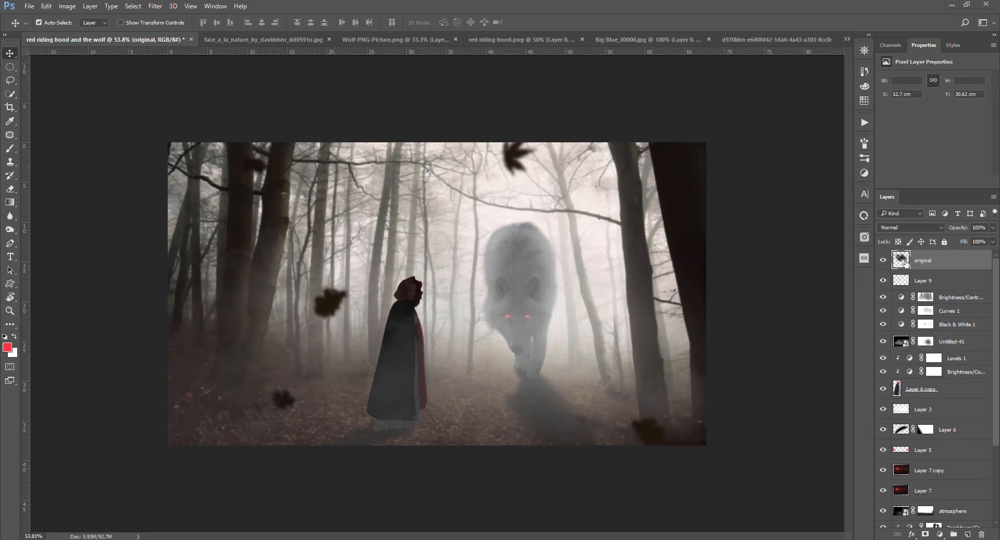
{"action": "left_click", "coordinate": [865, 123]}
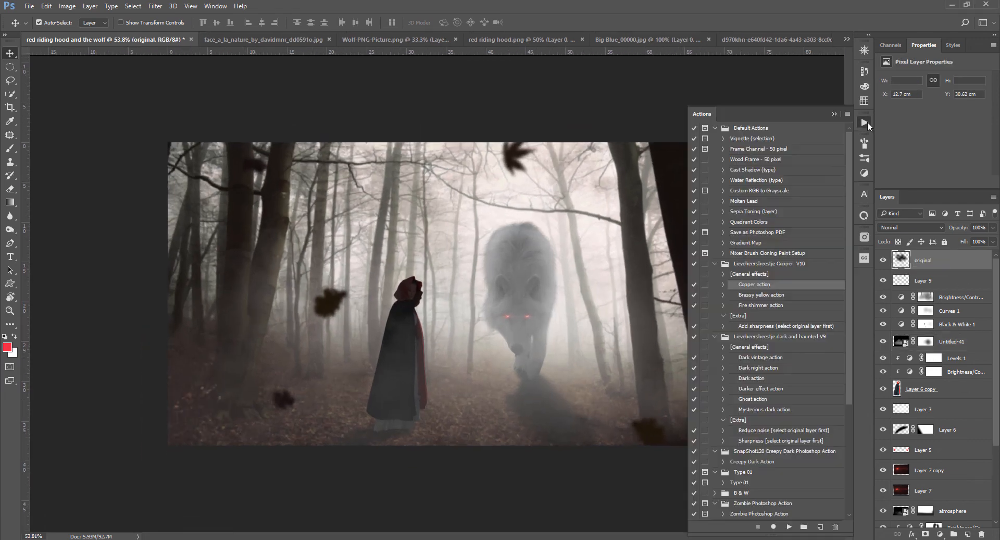
{"action": "left_click", "coordinate": [790, 527]}
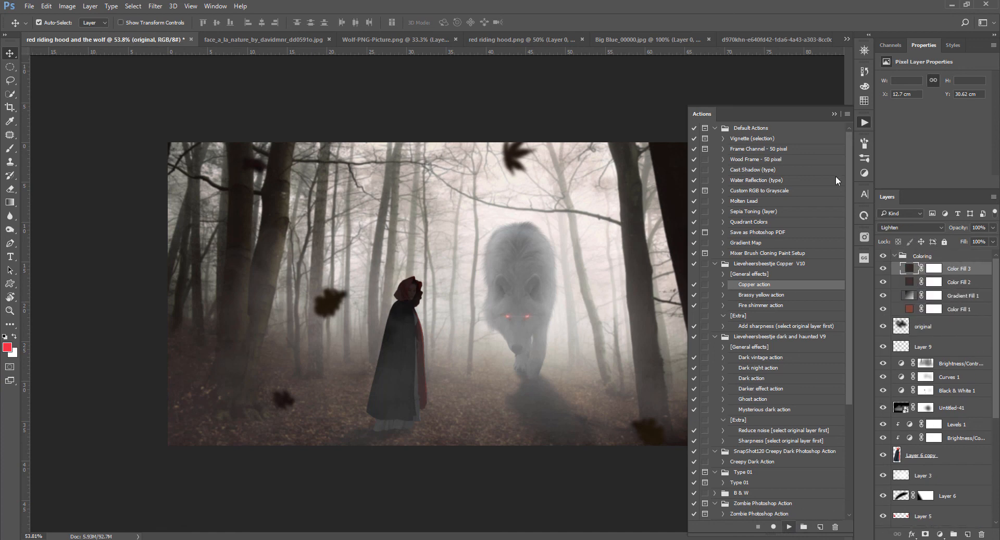
{"action": "left_click", "coordinate": [833, 114]}
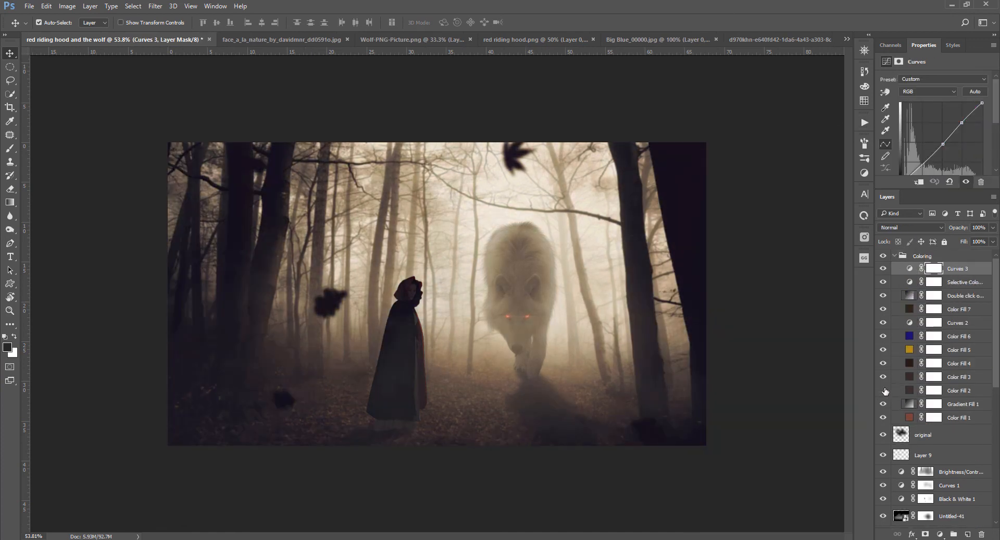
Hide the Color Fill 4 and Color Fill 2 layers in the Coloring group and collapse the group
{"action": "left_click", "coordinate": [883, 363]}
{"action": "left_click", "coordinate": [884, 363]}
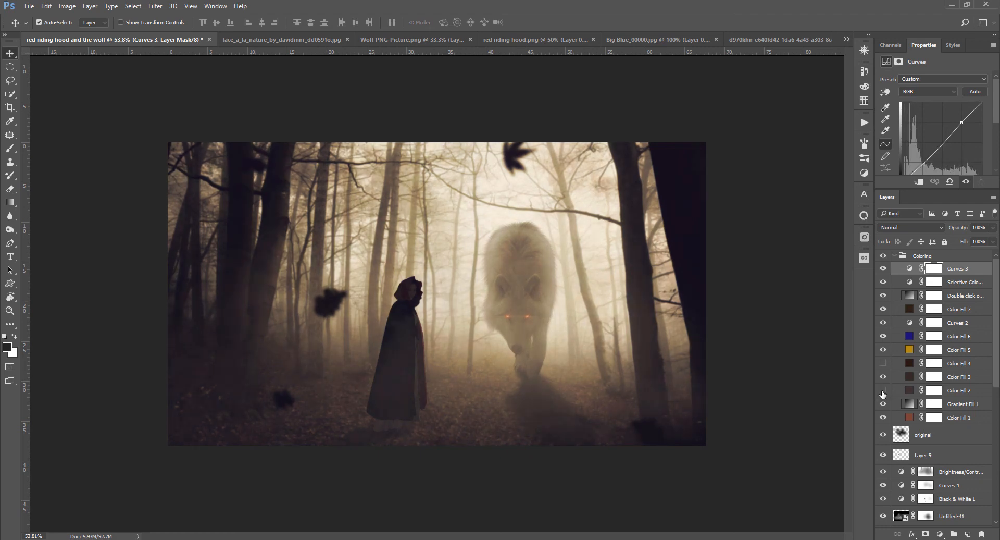
{"action": "left_click", "coordinate": [885, 419]}
{"action": "scroll", "coordinate": [537, 338], "scroll_direction": "down", "scroll_amount": 1}
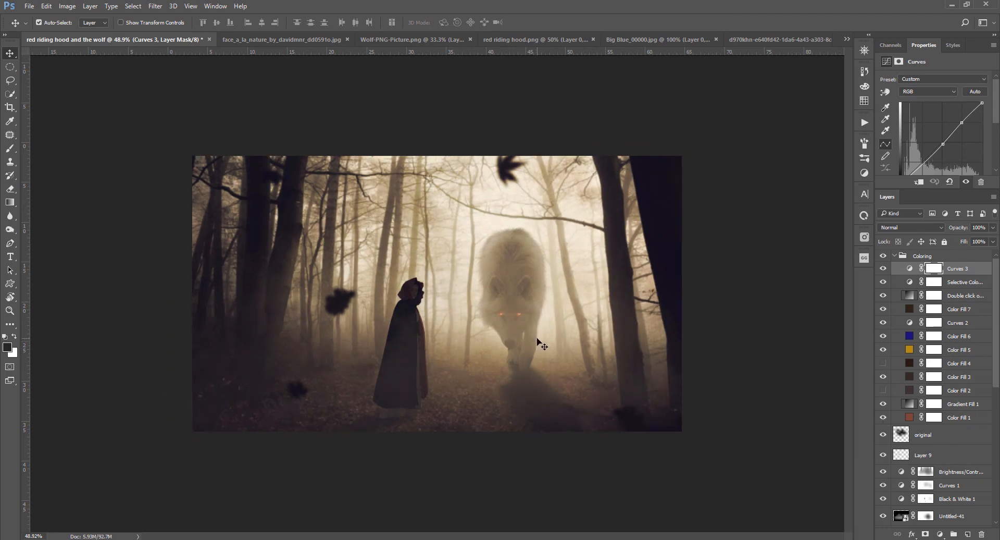
{"action": "scroll", "coordinate": [537, 338], "scroll_direction": "up", "scroll_amount": 2}
{"action": "left_click", "coordinate": [895, 255]}
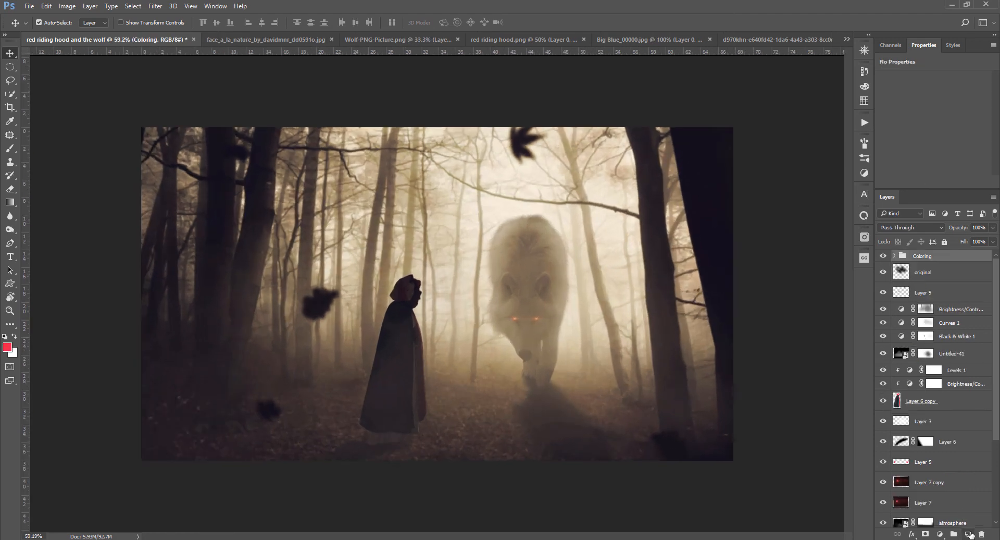
Add a new layer above the Coloring group and choose the 647 px winged logo brush with white as the foreground color
{"action": "left_click", "coordinate": [967, 534]}
{"action": "key", "text": "b"}
{"action": "key", "text": "x"}
{"action": "right_click", "coordinate": [607, 374]}
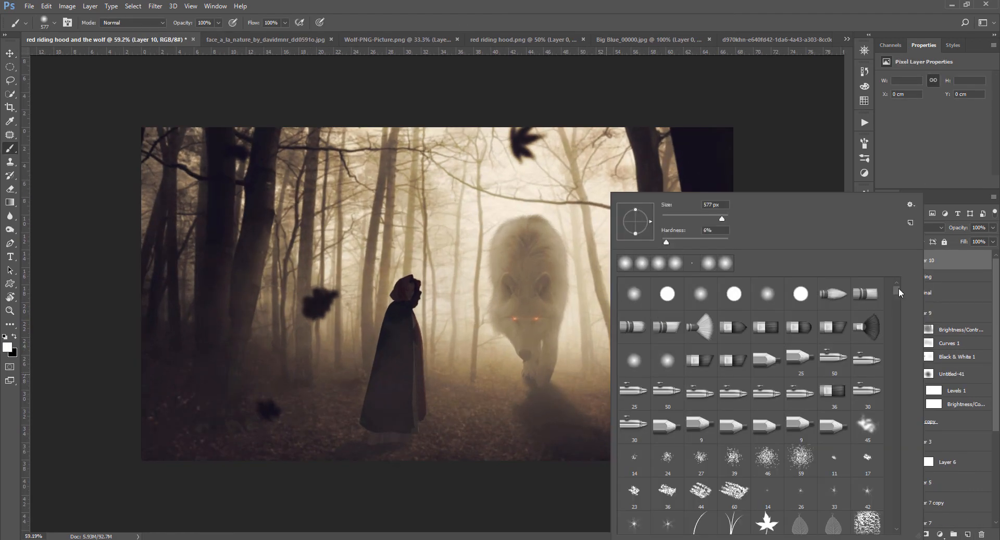
{"action": "left_click_drag", "start_coordinate": [899, 288], "coordinate": [898, 439]}
{"action": "scroll", "coordinate": [755, 406], "scroll_direction": "down", "scroll_amount": 10}
{"action": "left_click", "coordinate": [734, 403]}
{"action": "scroll", "coordinate": [474, 305], "scroll_direction": "up", "scroll_amount": 9}
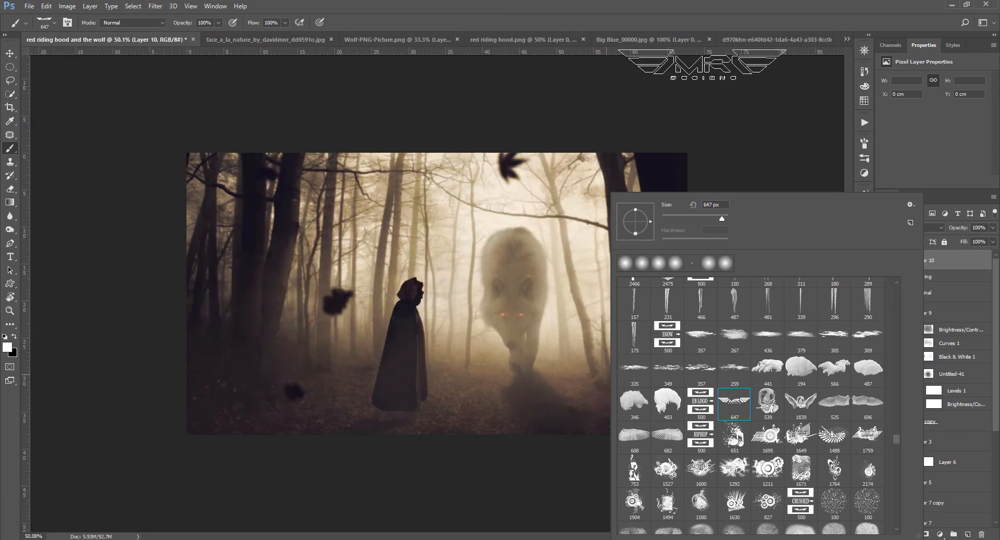
Reduce the logo brush to about 159 px and stamp the white logo once on the ground beside the wolf's feet
{"action": "left_click", "coordinate": [513, 106]}
{"action": "scroll", "coordinate": [608, 389], "scroll_direction": "up", "scroll_amount": 2}
{"action": "left_click_drag", "start_coordinate": [608, 390], "coordinate": [526, 377]}
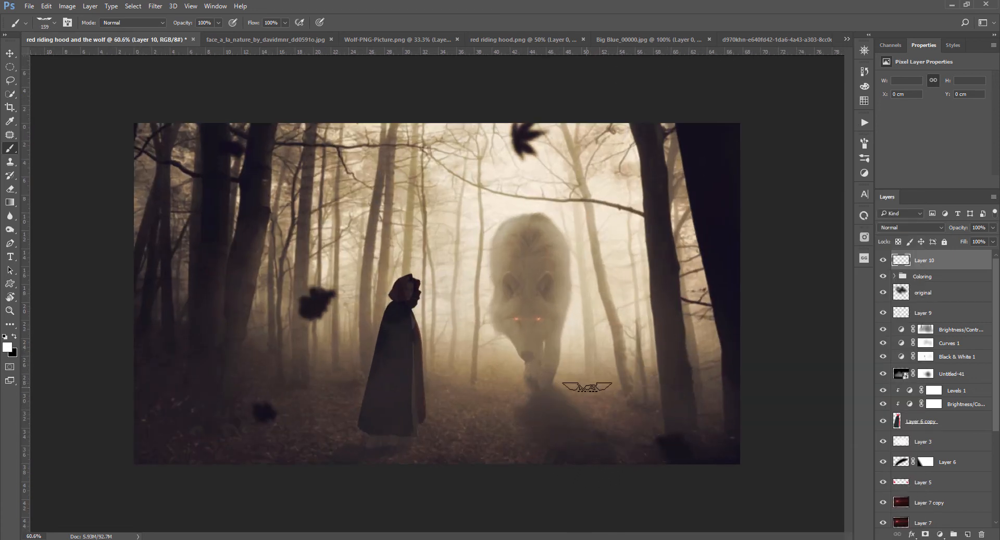
{"action": "left_click", "coordinate": [589, 388]}
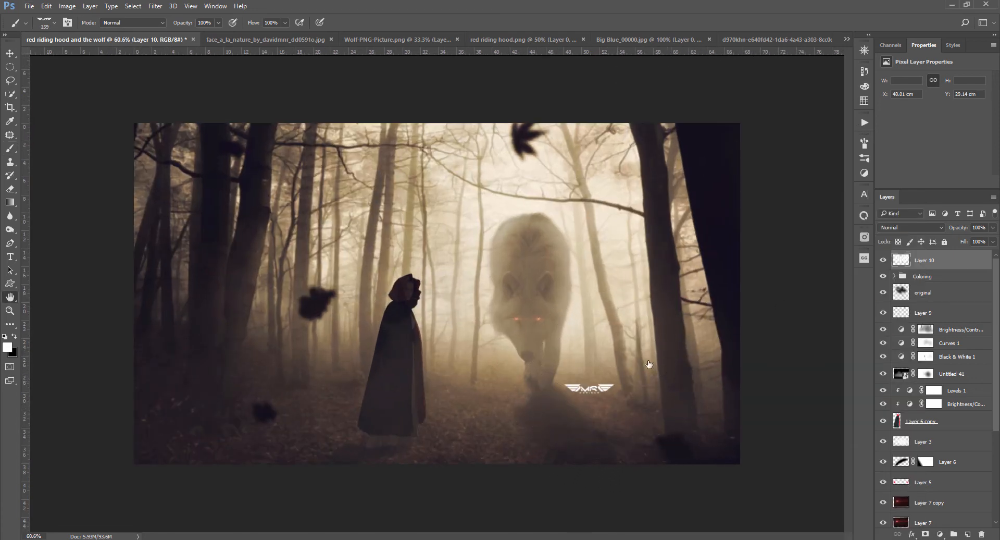
Give the logo layer a black Multiply drop shadow with a distance of 8 px, adjusting the shadow's opacity
{"action": "left_click", "coordinate": [582, 361]}
{"action": "left_click_drag", "start_coordinate": [654, 166], "coordinate": [697, 129]}
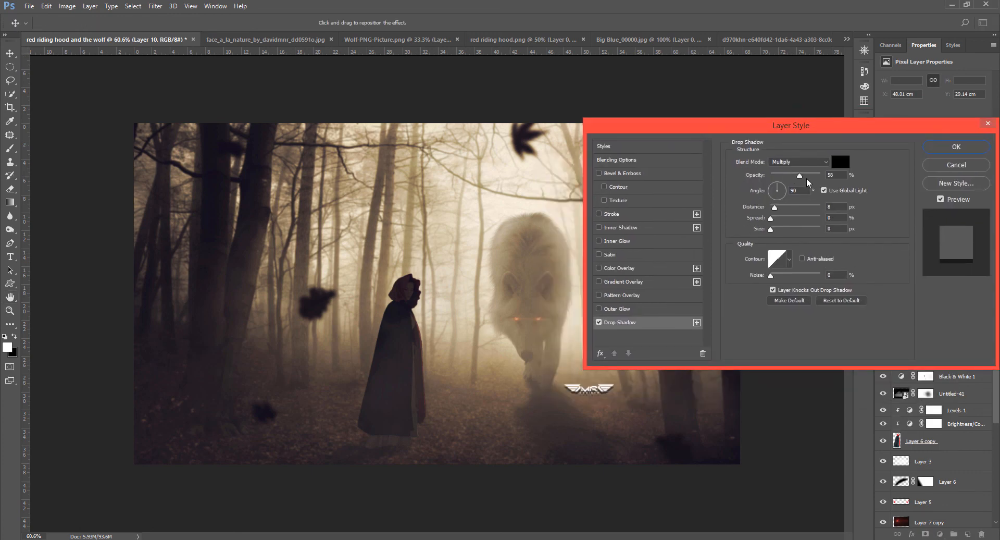
{"action": "left_click", "coordinate": [802, 176]}
{"action": "left_click", "coordinate": [961, 147]}
Scale the logo to about 50%, place it in the image's lower-right corner and nudge it slightly up
{"action": "key", "text": "ctrl+t"}
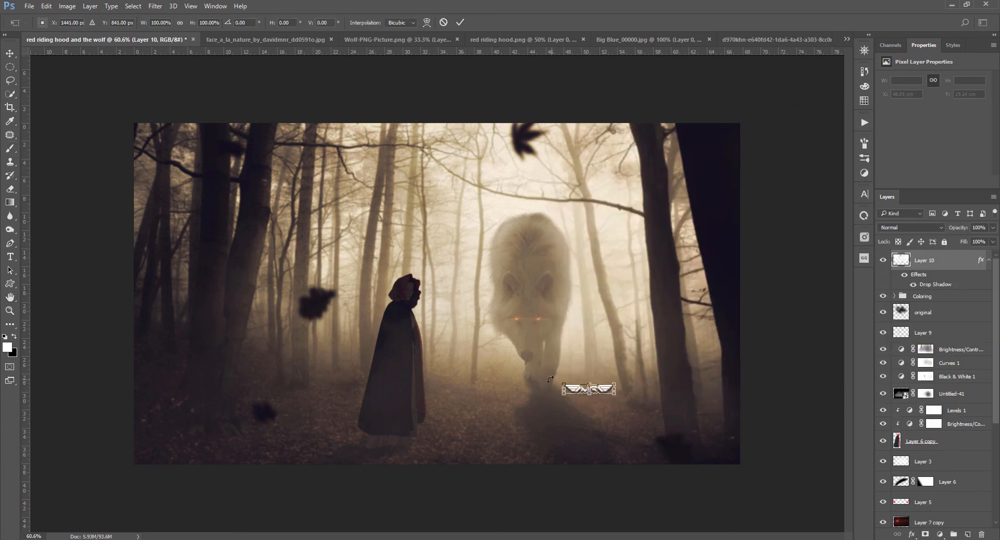
{"action": "left_click_drag", "start_coordinate": [568, 383], "coordinate": [720, 463]}
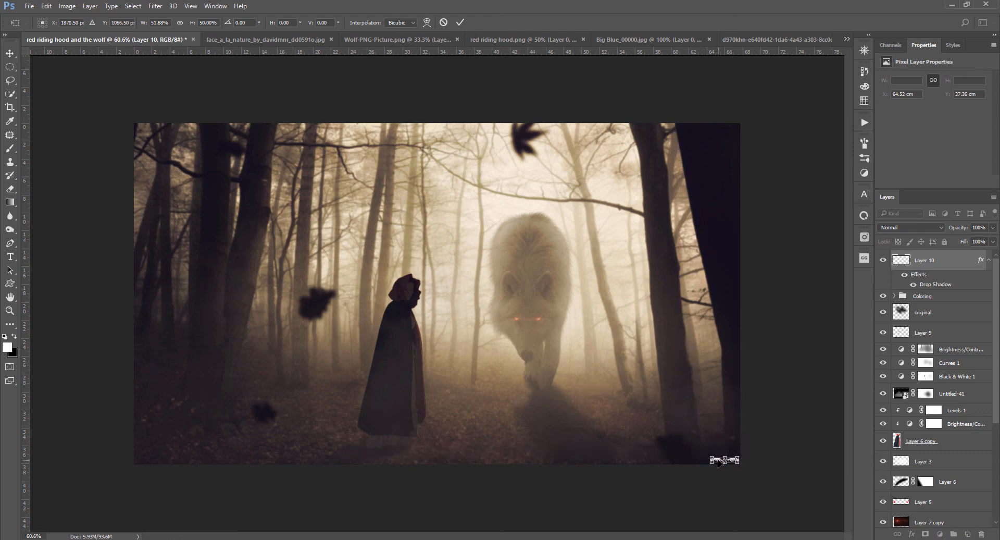
{"action": "key", "text": "Return"}
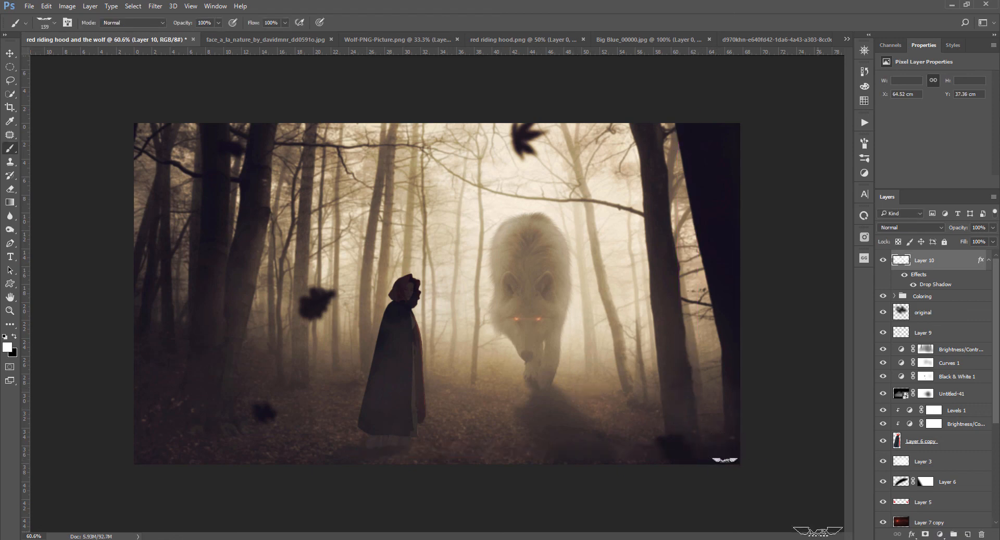
{"action": "key", "text": "v"}
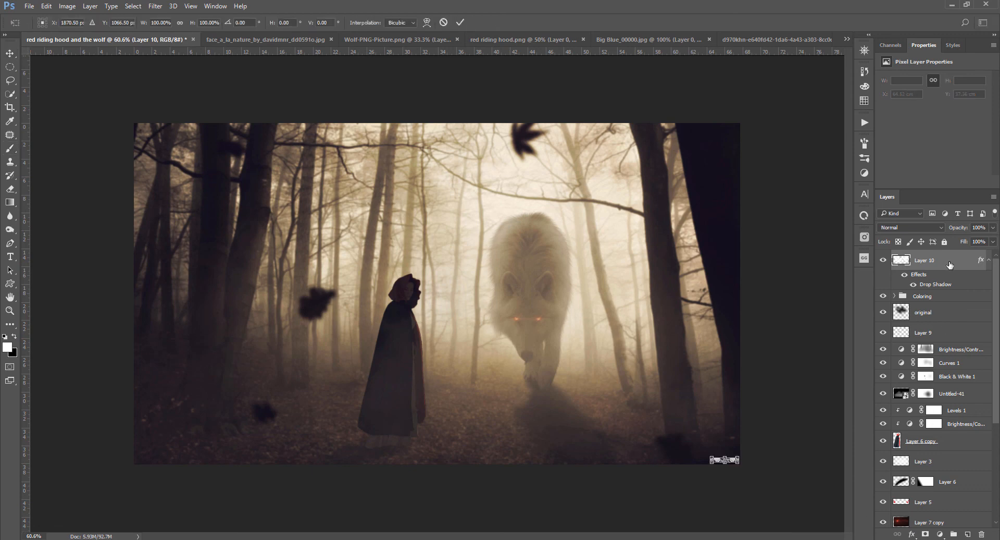
{"action": "key", "text": "Up"}
{"action": "key", "text": "Up"}
{"action": "key", "text": "ctrl+minus"}
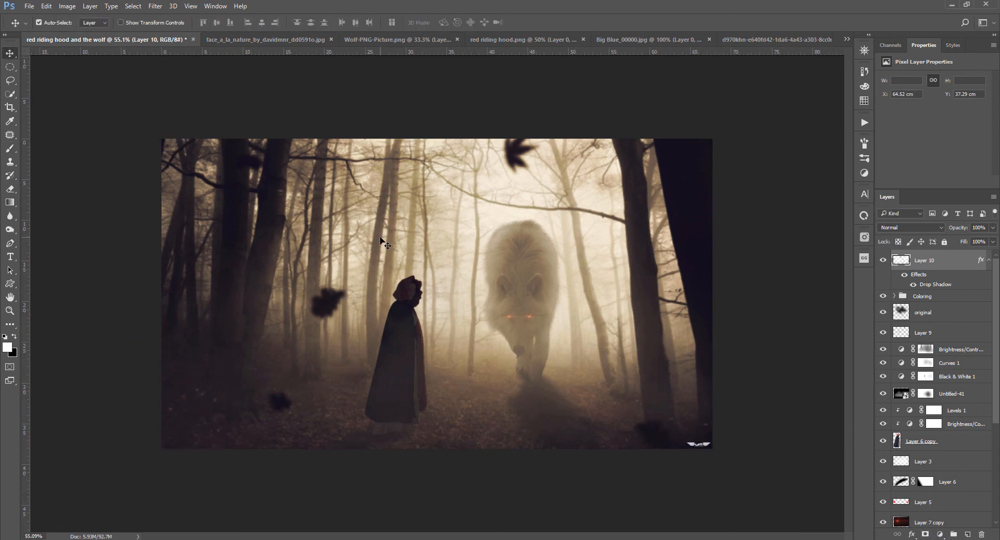